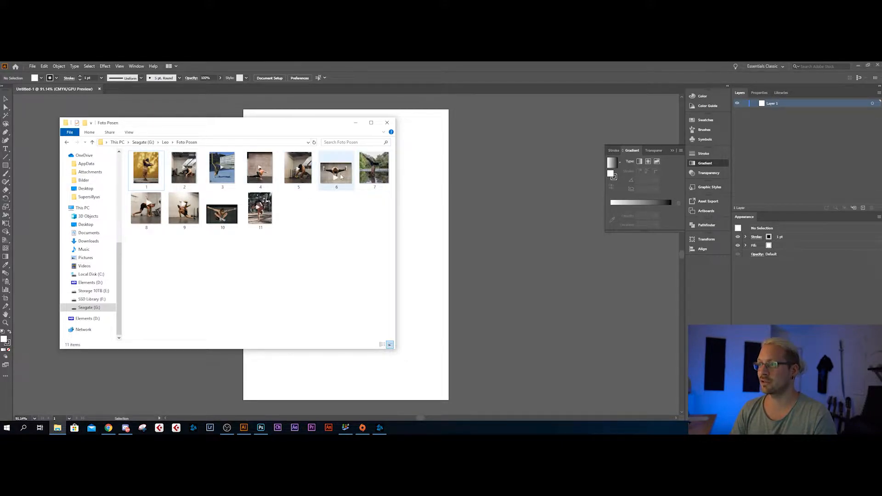
- View photo 5 from the Foto Posen folder at full size, and close the viewer again
{"action": "left_click", "coordinate": [308, 174]}
{"action": "double_click", "coordinate": [308, 173]}
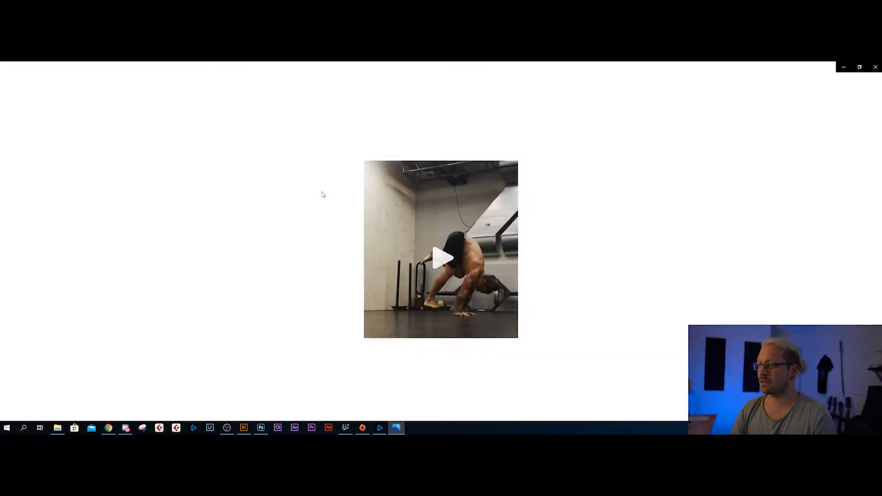
{"action": "left_click", "coordinate": [875, 66]}
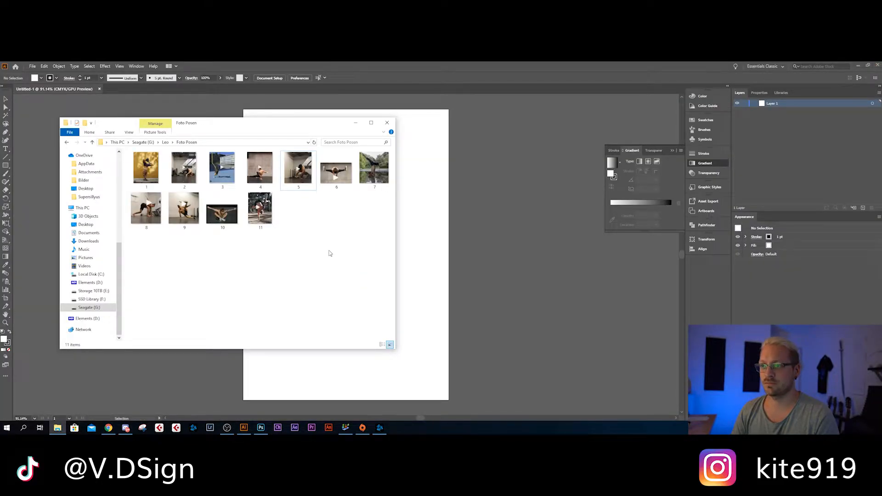
- Place photo 1 from the Foto Posen folder as a linked image on the Illustrator artboard
{"action": "left_click_drag", "start_coordinate": [268, 127], "coordinate": [652, 143]}
{"action": "left_click_drag", "start_coordinate": [529, 183], "coordinate": [348, 233]}
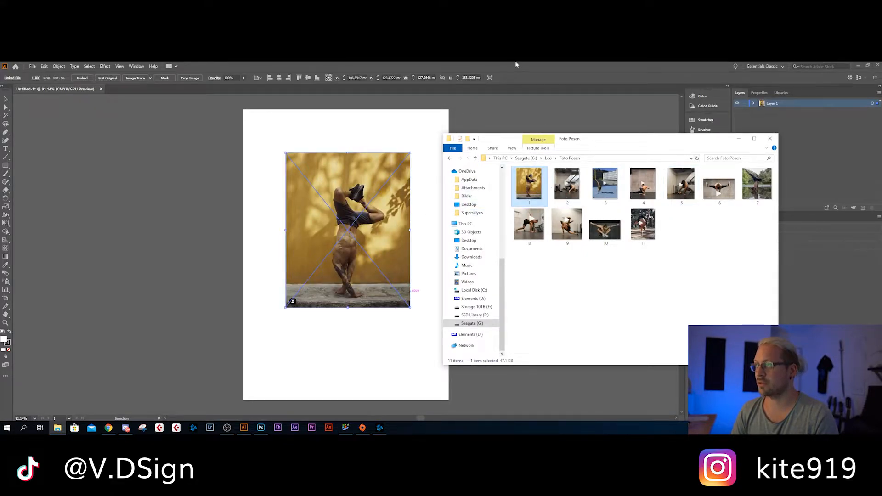
{"action": "left_click", "coordinate": [411, 307]}
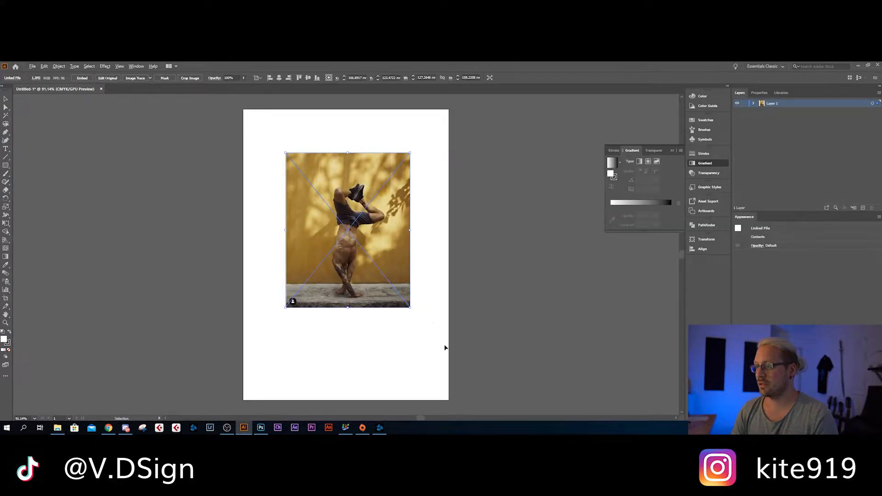
- Enlarge the placed handstand photo proportionally to about 262 by 326 mm and shift it slightly down over the artboard
{"action": "left_click_drag", "start_coordinate": [411, 308], "coordinate": [337, 254]}
{"action": "scroll", "coordinate": [356, 207], "scroll_direction": "down", "scroll_amount": 4}
{"action": "scroll", "coordinate": [355, 204], "scroll_direction": "up", "scroll_amount": 4}
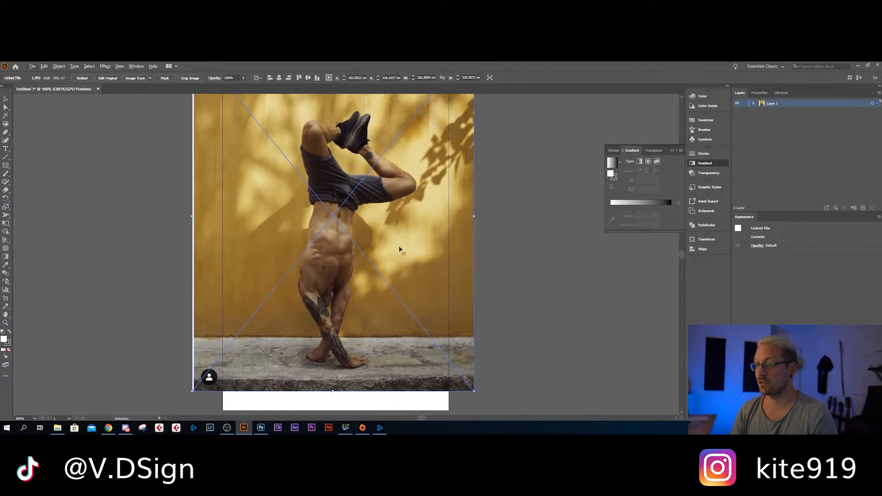
{"action": "left_click_drag", "start_coordinate": [375, 214], "coordinate": [375, 229]}
{"action": "key", "text": "Return"}
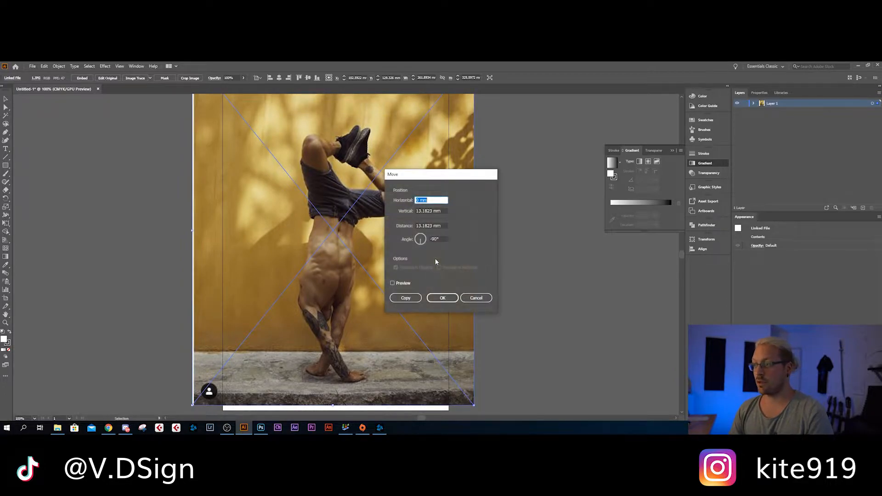
{"action": "left_click", "coordinate": [476, 298]}
{"action": "left_click", "coordinate": [5, 105]}
{"action": "left_click", "coordinate": [6, 98]}
{"action": "left_click", "coordinate": [753, 104]}
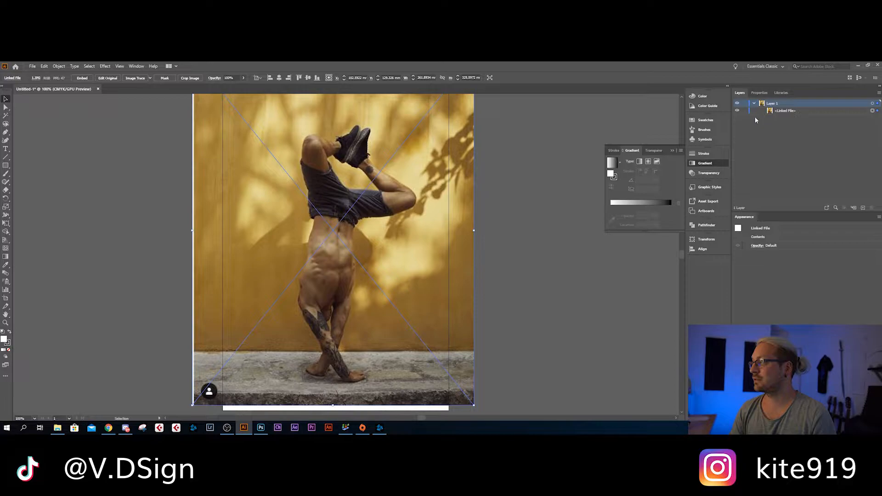
{"action": "left_click", "coordinate": [745, 112]}
{"action": "left_click", "coordinate": [754, 104]}
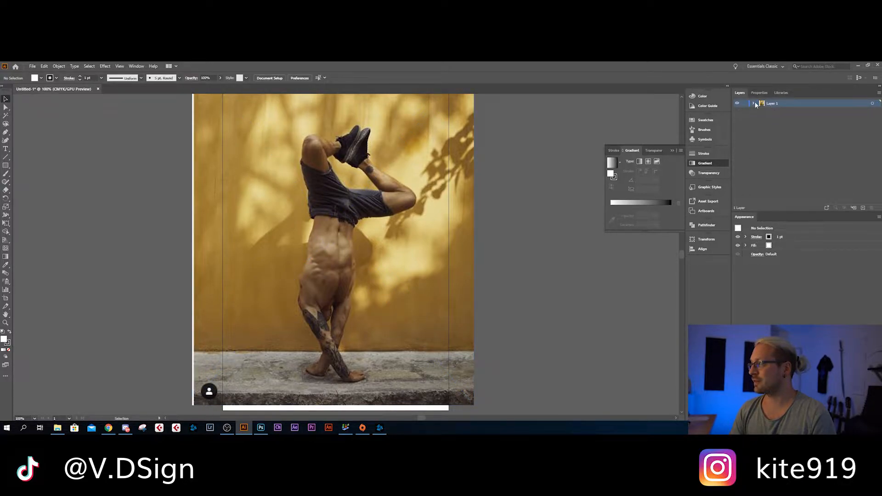
- Lower the opacity of the linked photo in Layer 1 so it serves as a faded tracing reference
{"action": "left_click", "coordinate": [772, 113]}
{"action": "left_click", "coordinate": [759, 257]}
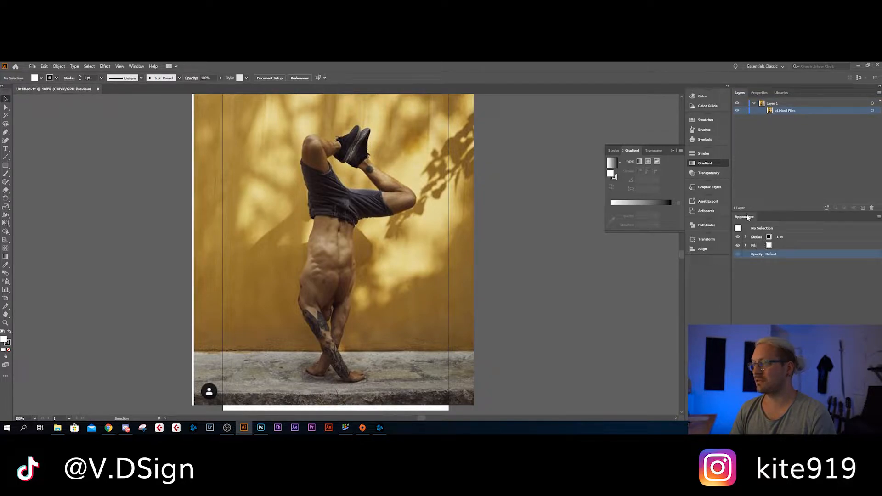
{"action": "left_click", "coordinate": [132, 66]}
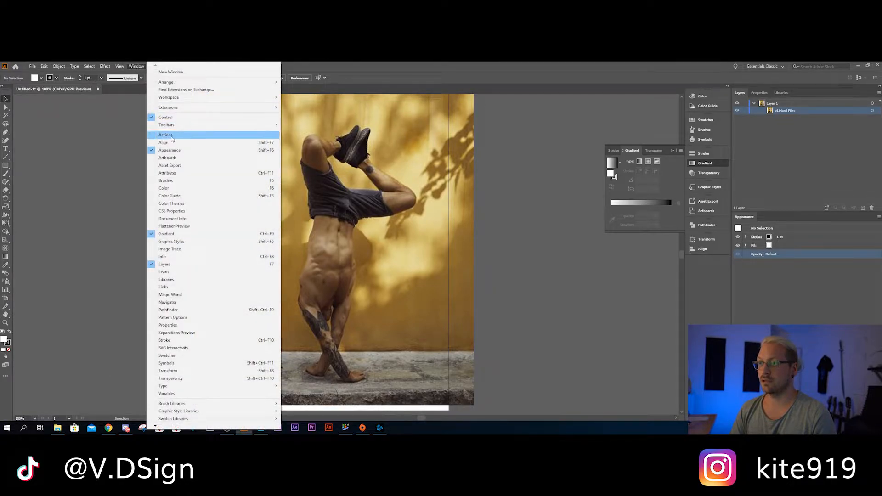
{"action": "left_click", "coordinate": [179, 151]}
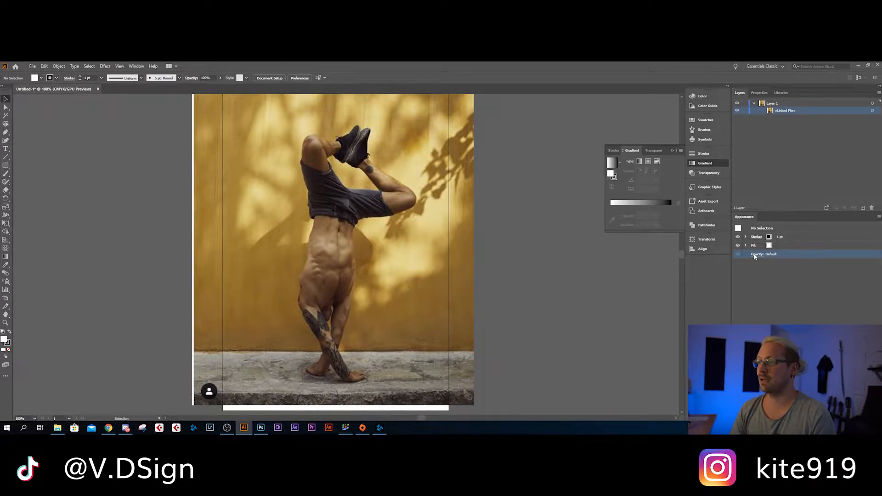
{"action": "left_click", "coordinate": [872, 111]}
{"action": "left_click", "coordinate": [757, 246]}
{"action": "left_click", "coordinate": [754, 258]}
{"action": "left_click_drag", "start_coordinate": [758, 267], "coordinate": [747, 271]}
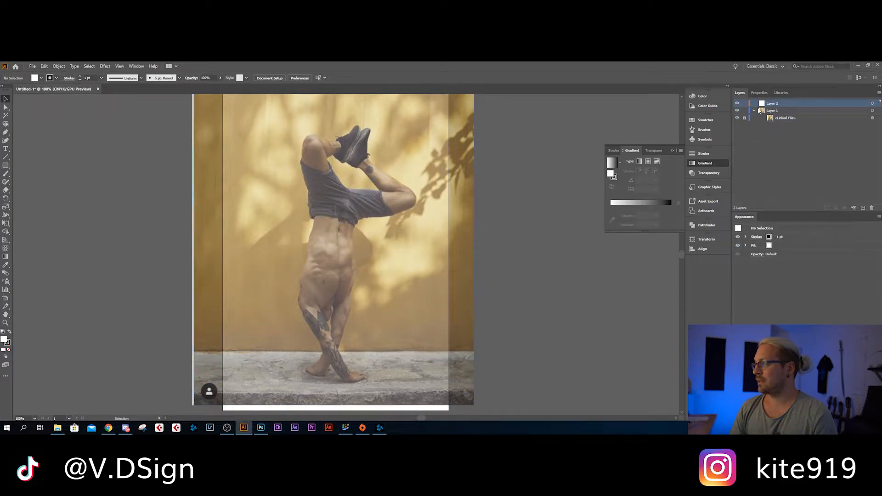
- Rename Layer 1 as Subject and Layer 2 as Working Layer, and collapse the Subject layer
{"action": "double_click", "coordinate": [772, 112]}
{"action": "type", "text": "Subject"}
{"action": "key", "text": "Return"}
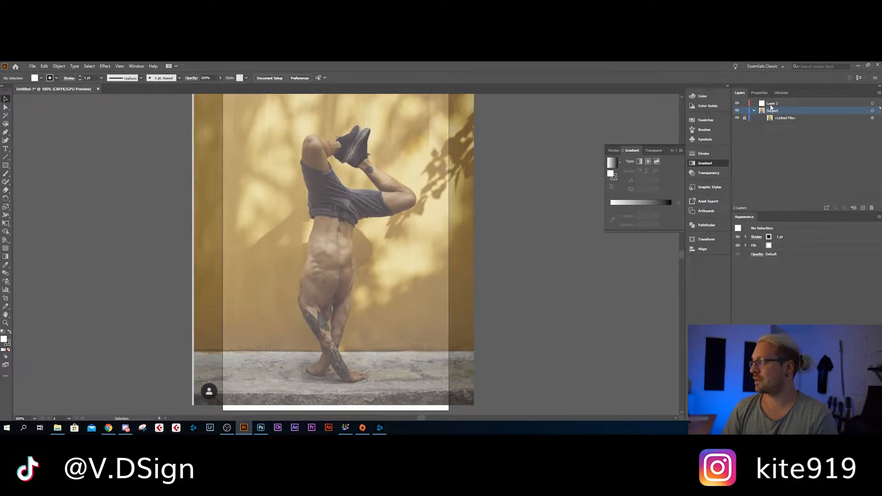
{"action": "double_click", "coordinate": [773, 103]}
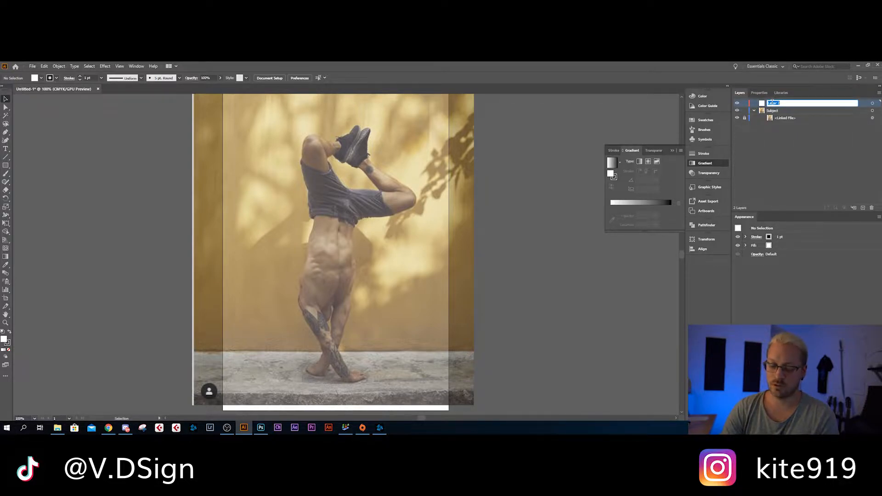
{"action": "type", "text": "Working Layer"}
{"action": "key", "text": "Return"}
{"action": "left_click", "coordinate": [753, 111]}
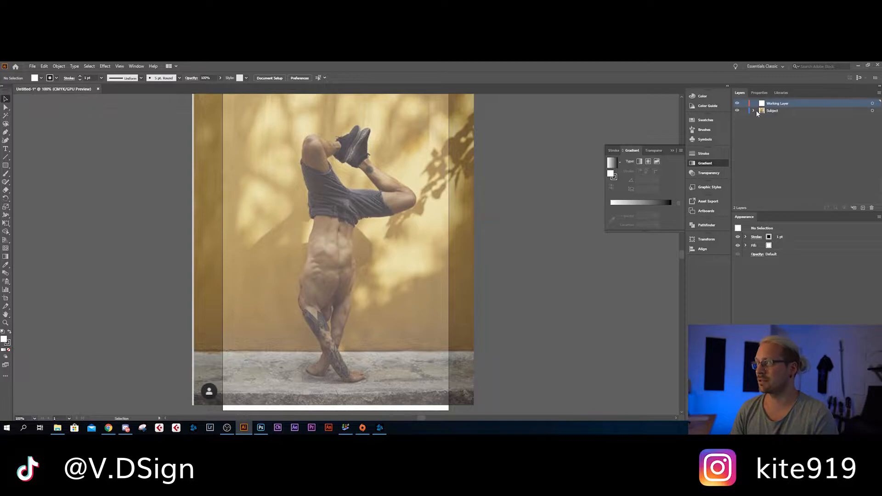
- Trace a closed polygon of about 16 by 36 mm with the Pen tool on the torso's left flank, starting at the waistband
{"action": "left_click", "coordinate": [6, 132]}
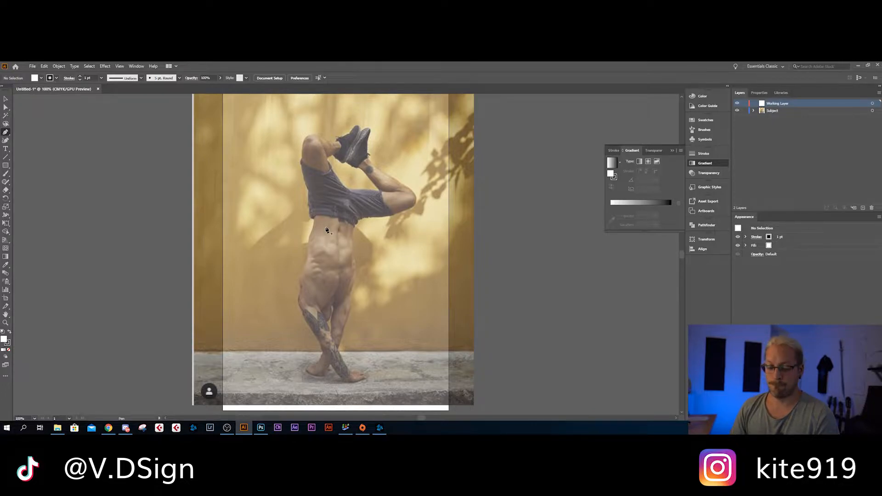
{"action": "scroll", "coordinate": [326, 230], "scroll_direction": "up", "scroll_amount": 2}
{"action": "scroll", "coordinate": [327, 229], "scroll_direction": "down", "scroll_amount": 1}
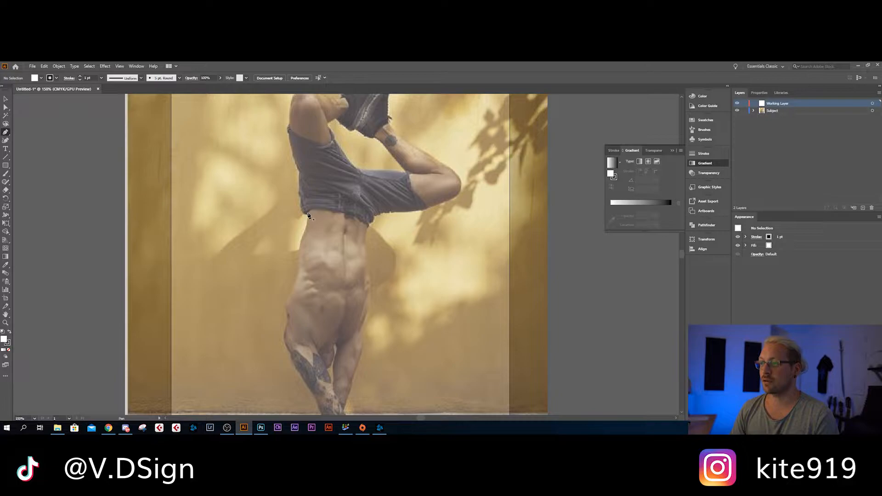
{"action": "left_click_drag", "start_coordinate": [306, 212], "coordinate": [324, 212]}
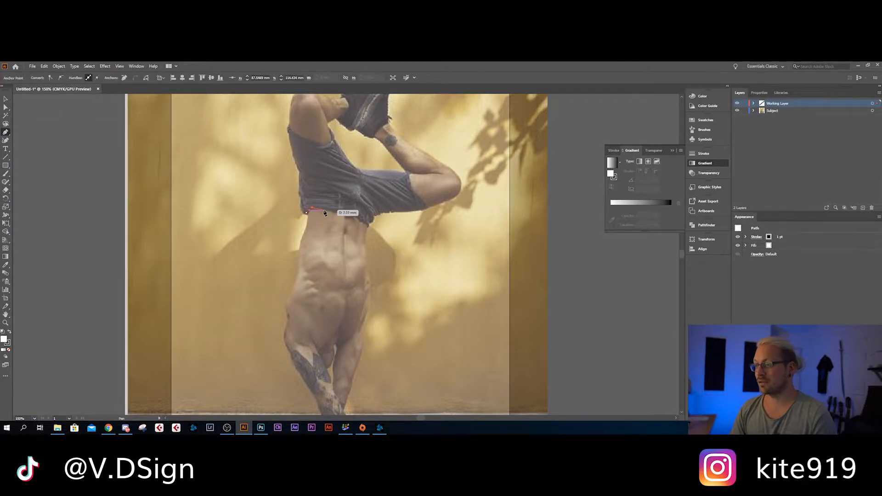
{"action": "left_click", "coordinate": [323, 210]}
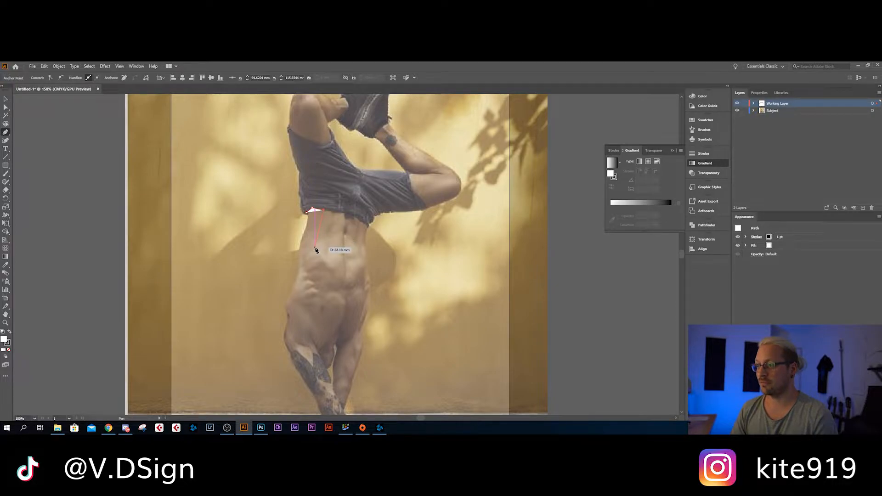
{"action": "left_click", "coordinate": [314, 249]}
{"action": "left_click", "coordinate": [300, 265]}
{"action": "left_click", "coordinate": [298, 246]}
{"action": "left_click", "coordinate": [306, 212]}
{"action": "key", "text": "v"}
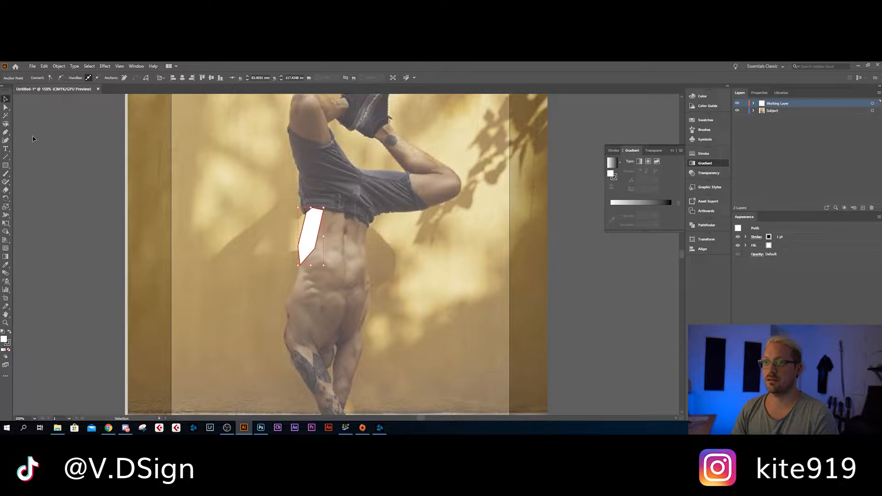
- Set the traced polygon's fill to none, and deselect it with the Pen tool ready for a neighbouring shape
{"action": "left_click", "coordinate": [43, 78]}
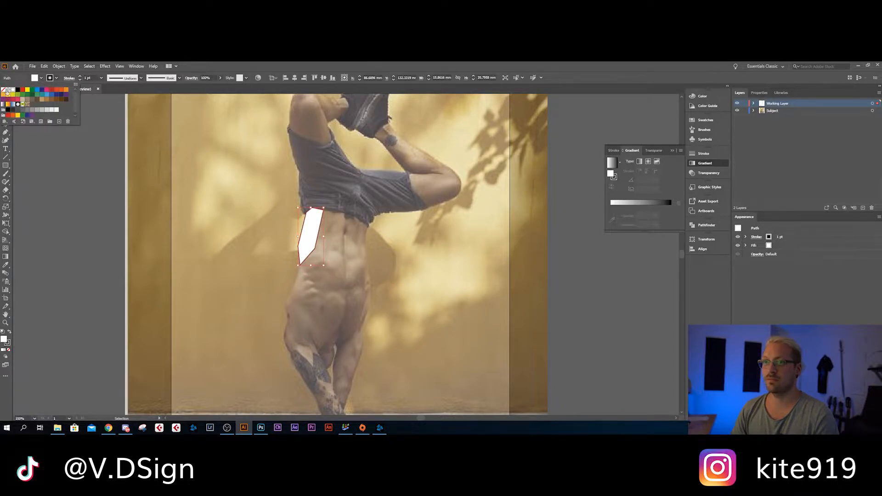
{"action": "left_click", "coordinate": [4, 89]}
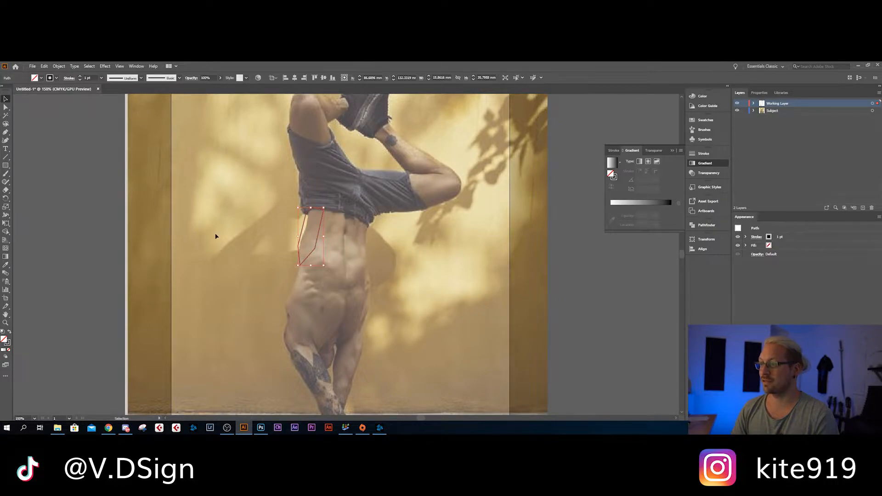
{"action": "left_click", "coordinate": [6, 133]}
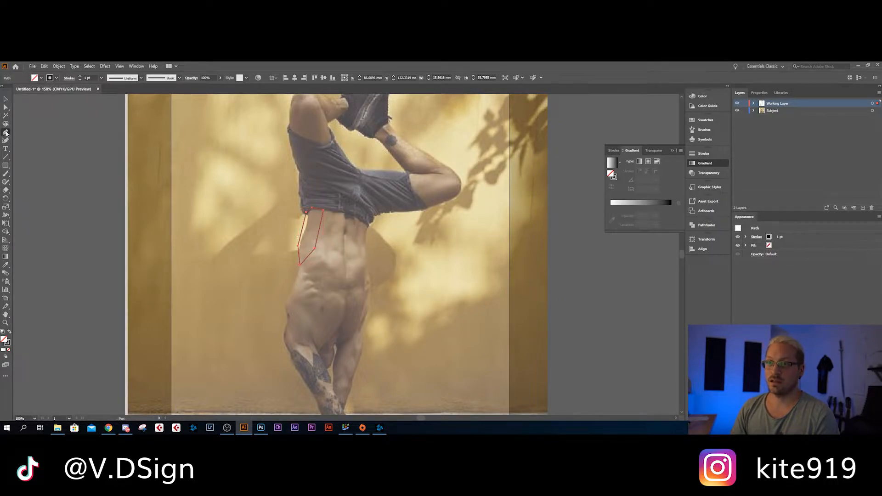
{"action": "key", "text": "ctrl"}
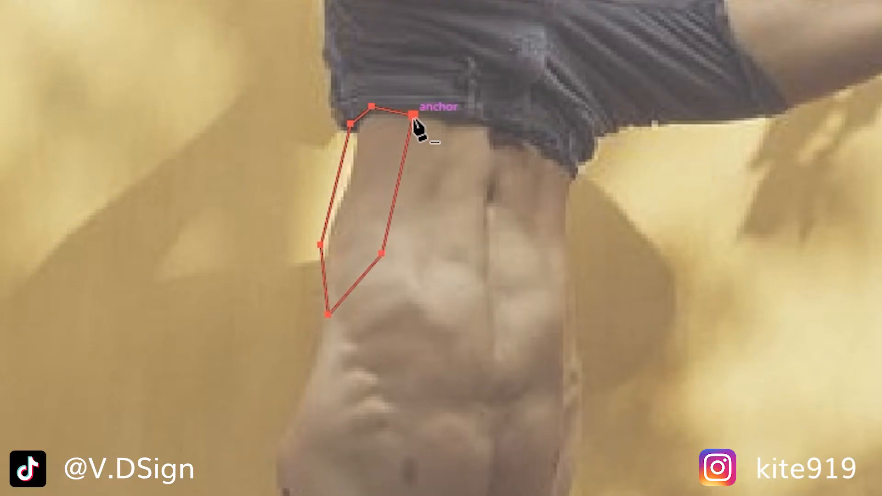
{"action": "left_click", "coordinate": [413, 115]}
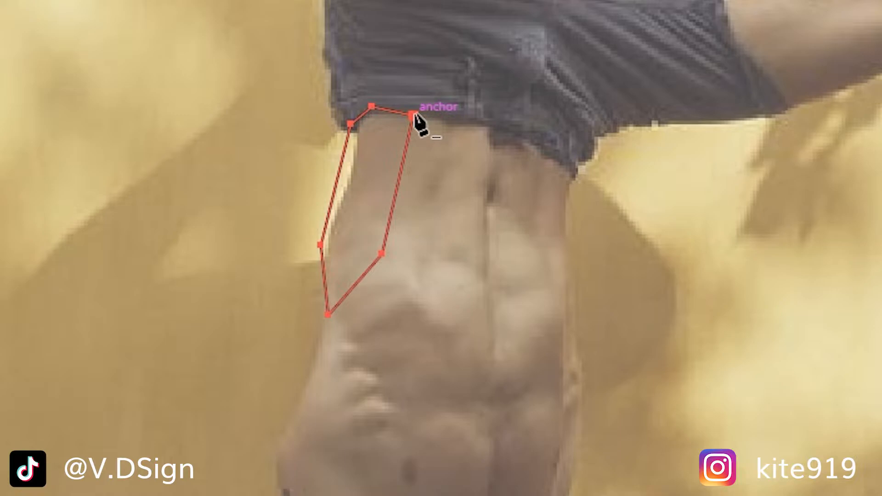
{"action": "key", "text": "a"}
{"action": "key", "text": "p"}
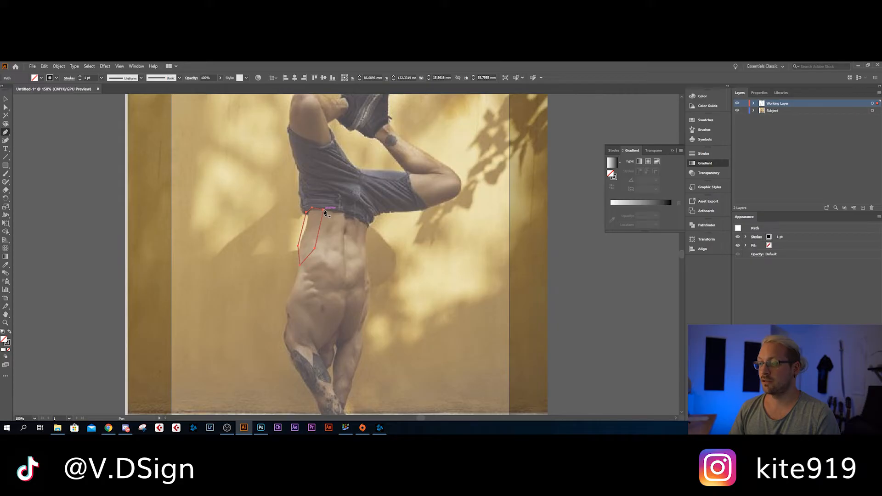
{"action": "key", "text": "ctrl+shift+a"}
- Trace a second closed polygon from the first one's upper inner corner to the torso's midline, sharing the inner edge of the first polygon
{"action": "left_click", "coordinate": [324, 209]}
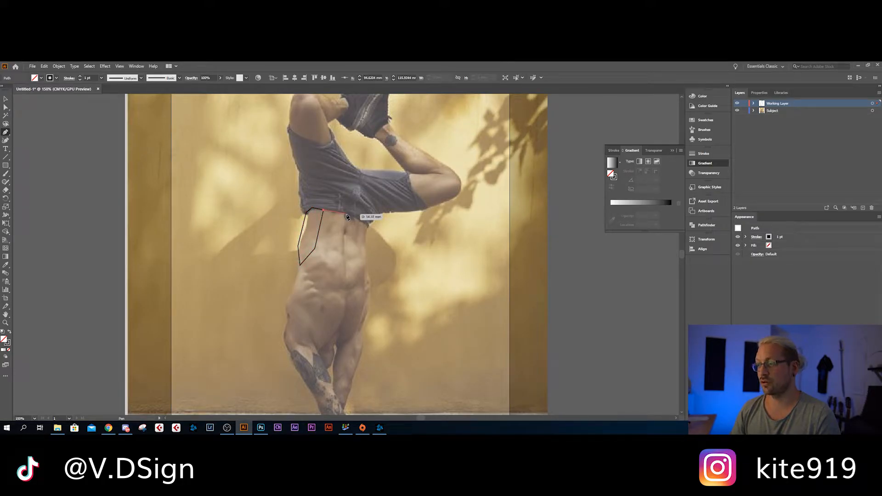
{"action": "left_click", "coordinate": [345, 214]}
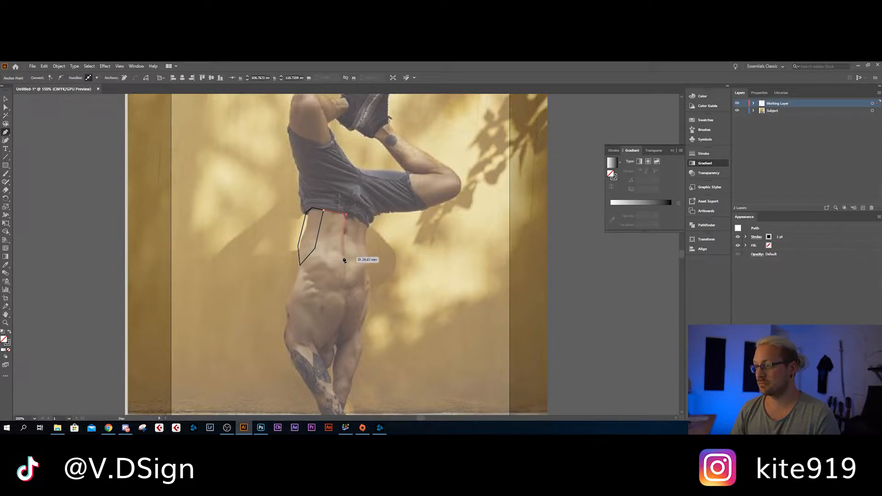
{"action": "left_click", "coordinate": [344, 283]}
{"action": "left_click", "coordinate": [314, 248]}
{"action": "left_click", "coordinate": [323, 210]}
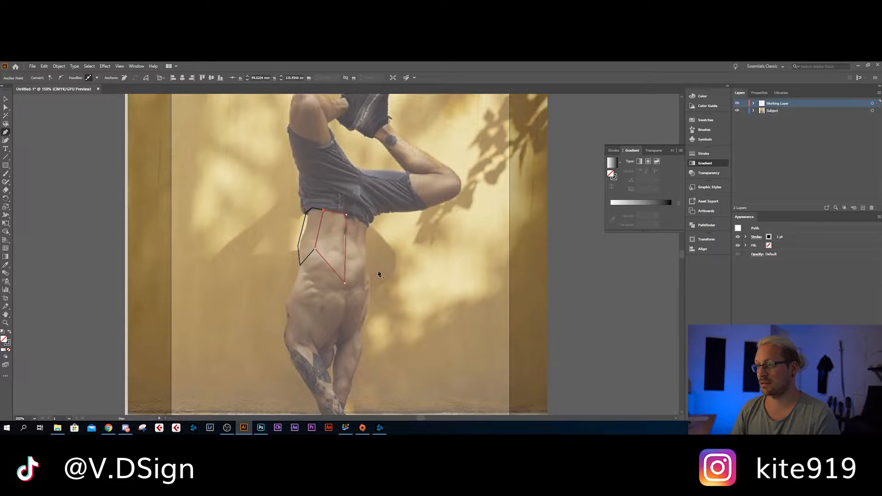
- Trace a third closed polygon between the torso's midline and its right flank, starting at the waistband and sharing the midline edge
{"action": "left_click", "coordinate": [346, 214]}
{"action": "left_click", "coordinate": [367, 225]}
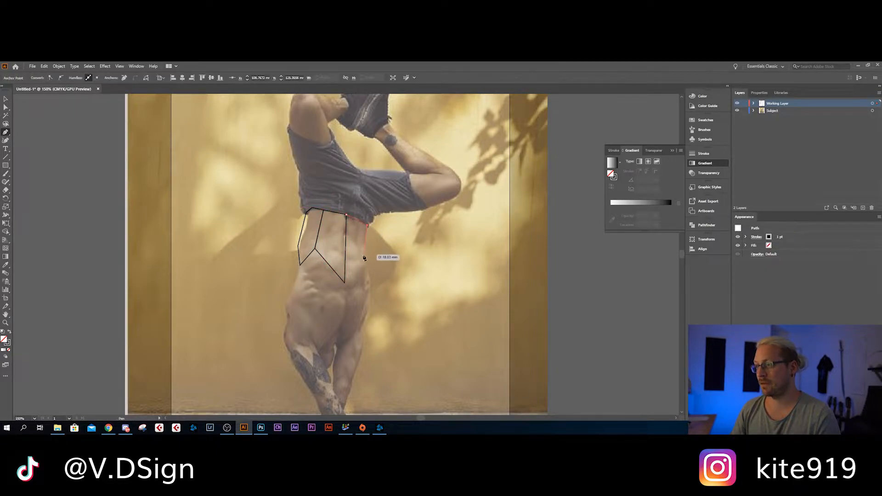
{"action": "left_click", "coordinate": [363, 263]}
{"action": "left_click", "coordinate": [344, 282]}
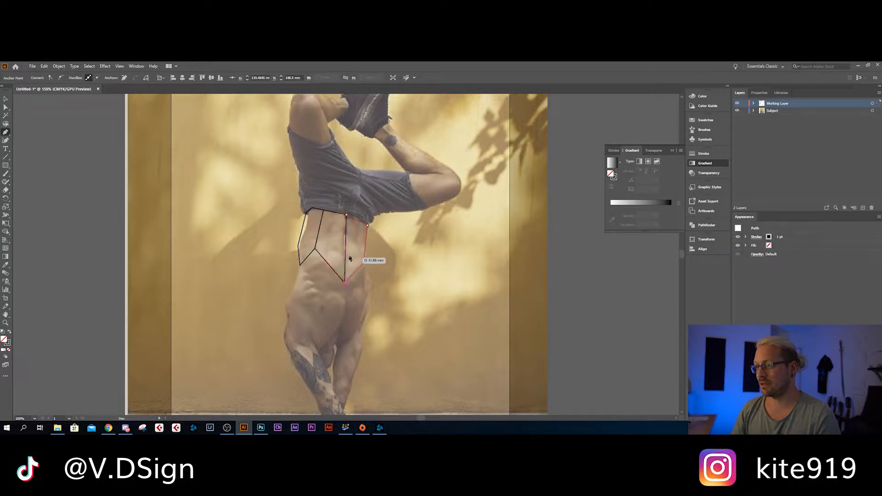
{"action": "left_click", "coordinate": [345, 215]}
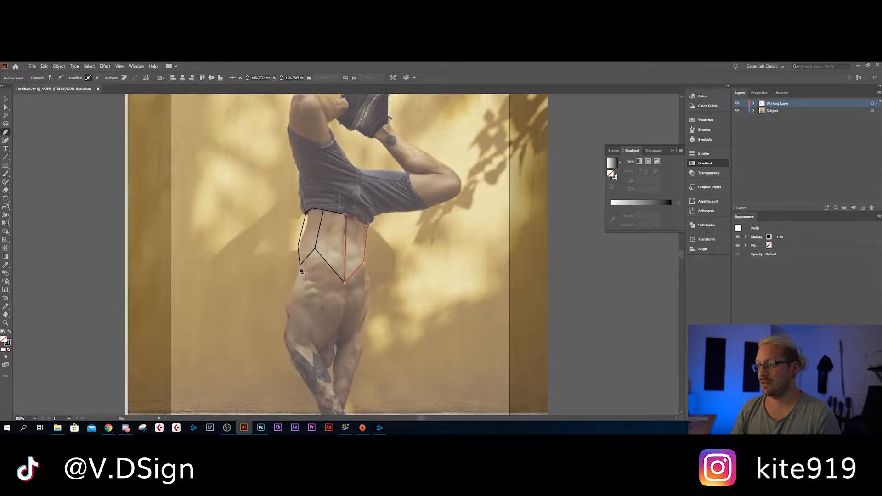
- Trace a closed triangle down the left flank, starting from the lowest corner of the first polygon
{"action": "left_click", "coordinate": [300, 265]}
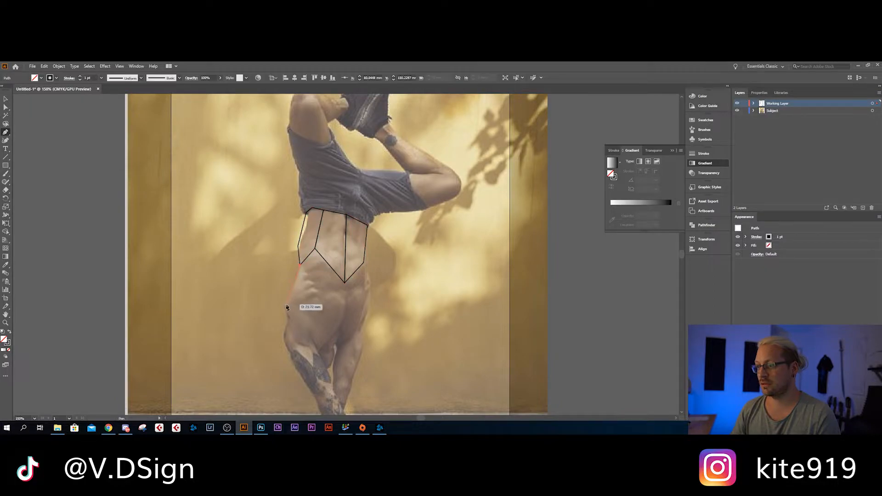
{"action": "left_click", "coordinate": [285, 303]}
{"action": "left_click", "coordinate": [310, 299]}
{"action": "left_click", "coordinate": [299, 265]}
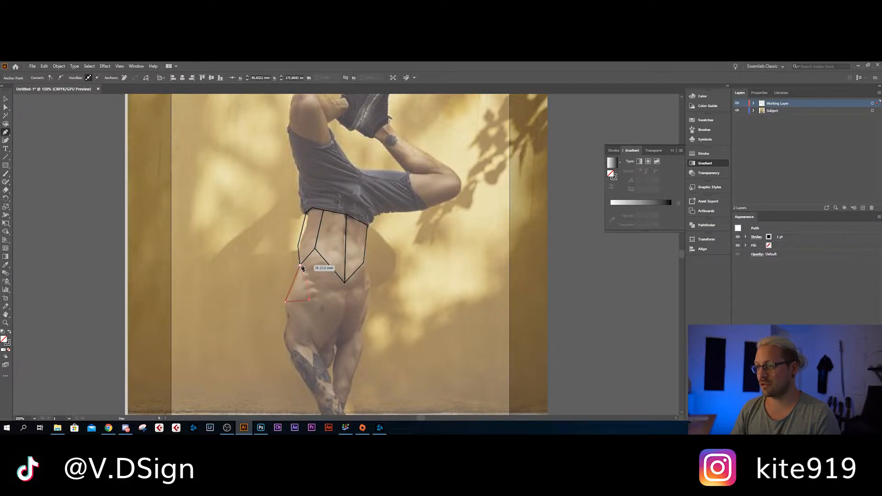
- Trace a narrow closed triangle inward of the left flank triangle, and a closed quadrilateral under the torso's inner polygon, ending at the midline
{"action": "left_click", "coordinate": [318, 292]}
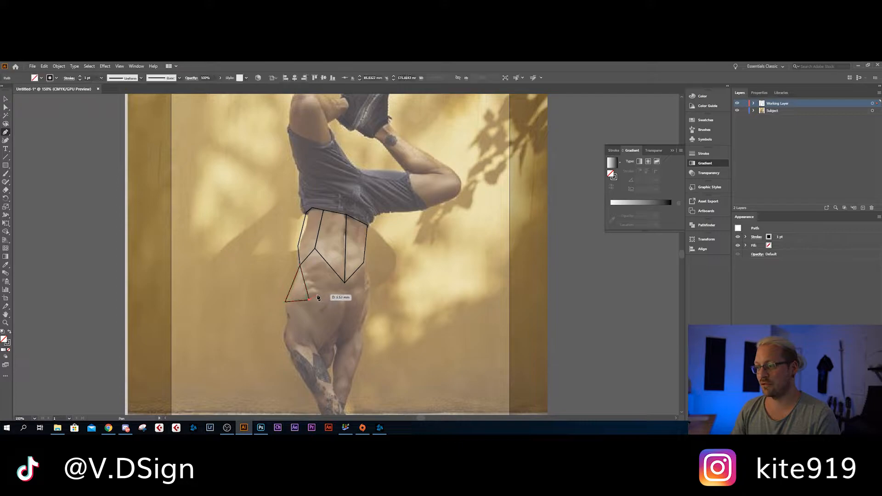
{"action": "left_click", "coordinate": [300, 266]}
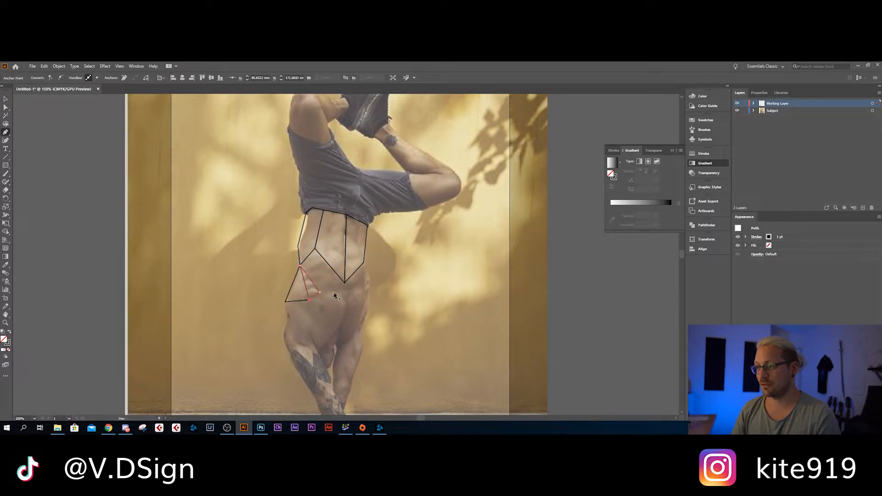
{"action": "left_click", "coordinate": [344, 282]}
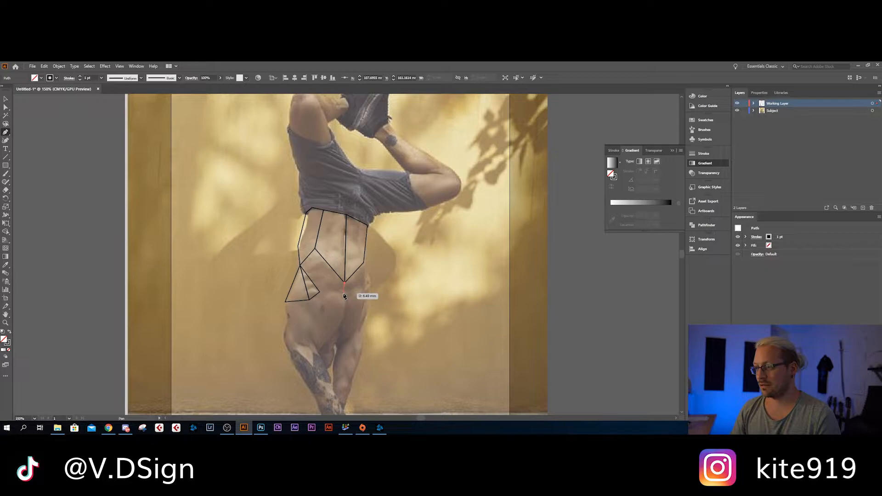
{"action": "left_click", "coordinate": [343, 294]}
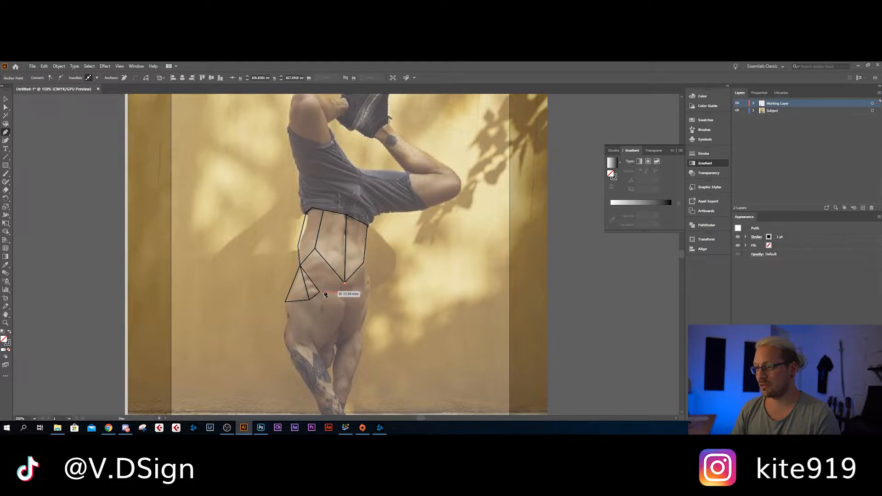
{"action": "left_click", "coordinate": [320, 292]}
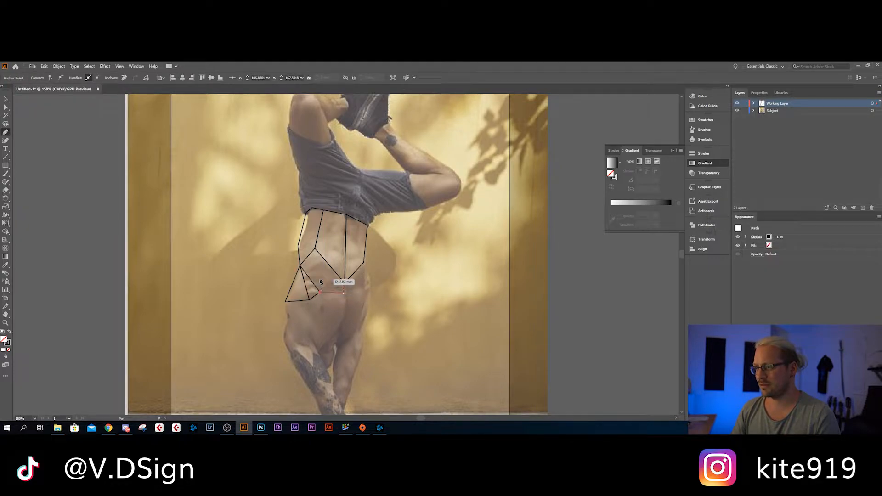
{"action": "left_click", "coordinate": [316, 250]}
{"action": "left_click", "coordinate": [344, 282]}
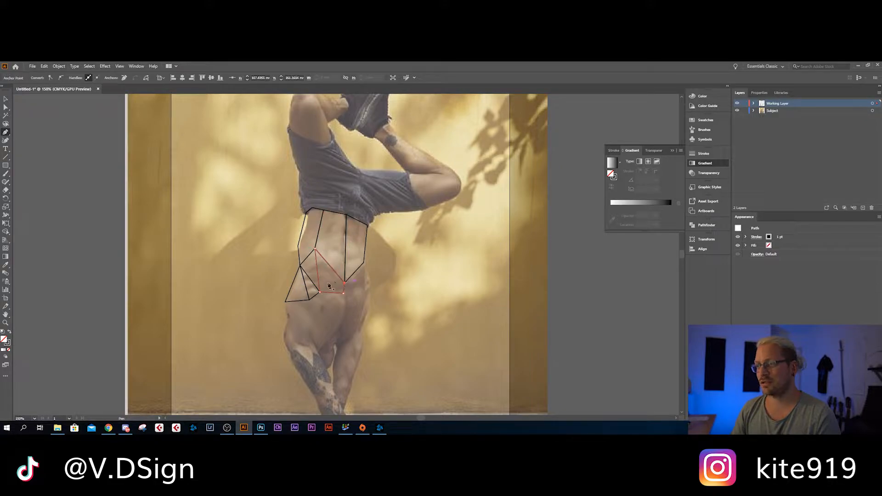
- Trace a closed triangle filling the gap between the first polygon's lower edge, the narrow flank triangle and the new quadrilateral
{"action": "left_click", "coordinate": [300, 265]}
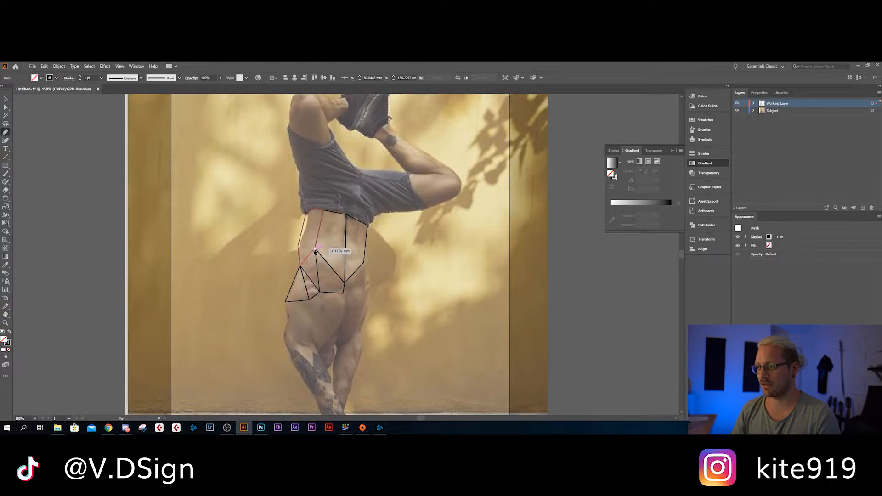
{"action": "left_click", "coordinate": [315, 250]}
{"action": "left_click", "coordinate": [320, 292]}
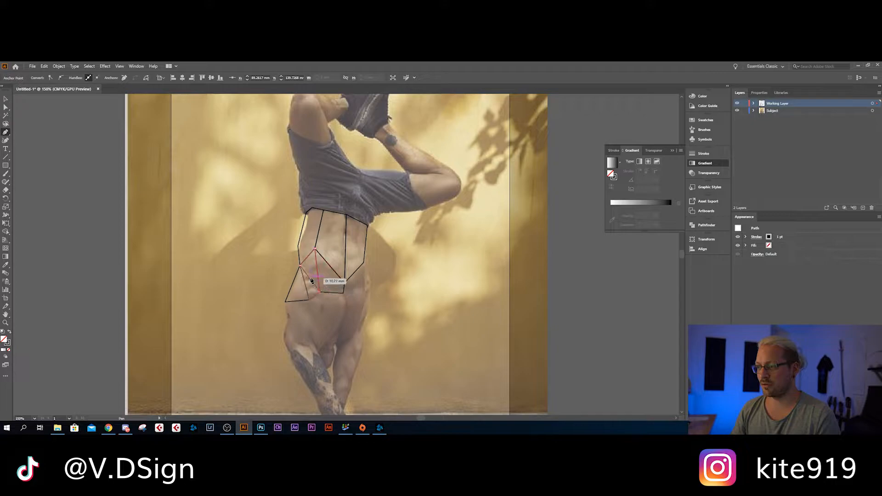
{"action": "left_click", "coordinate": [301, 267]}
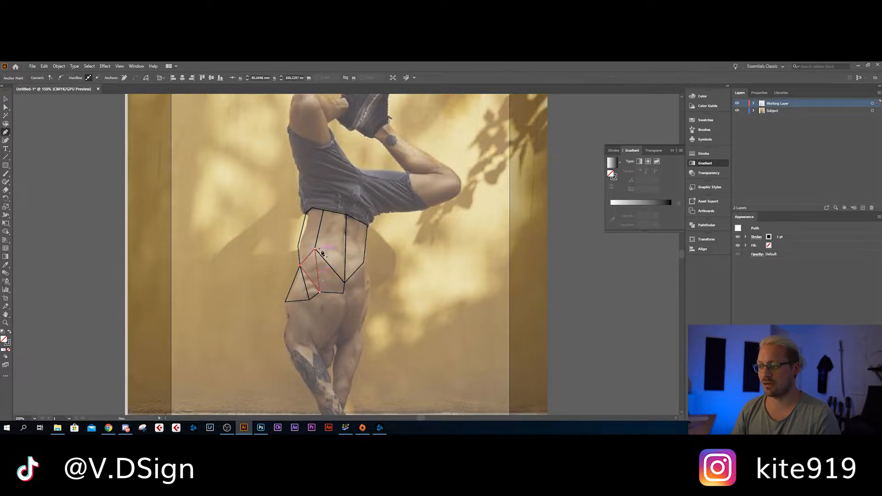
- Try moving the gap-filling triangle off the figure to inspect the separate shapes, undo the move and clear the selection
{"action": "key", "text": "v"}
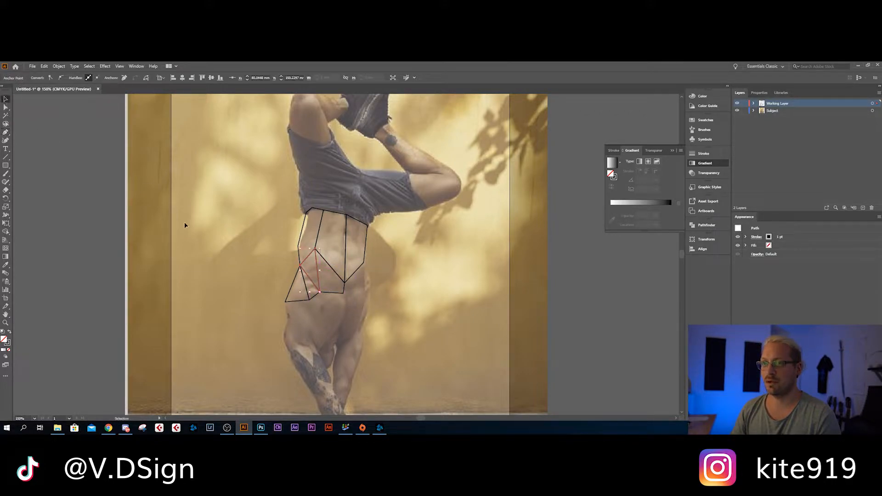
{"action": "left_click", "coordinate": [221, 271]}
{"action": "left_click_drag", "start_coordinate": [308, 257], "coordinate": [222, 248]}
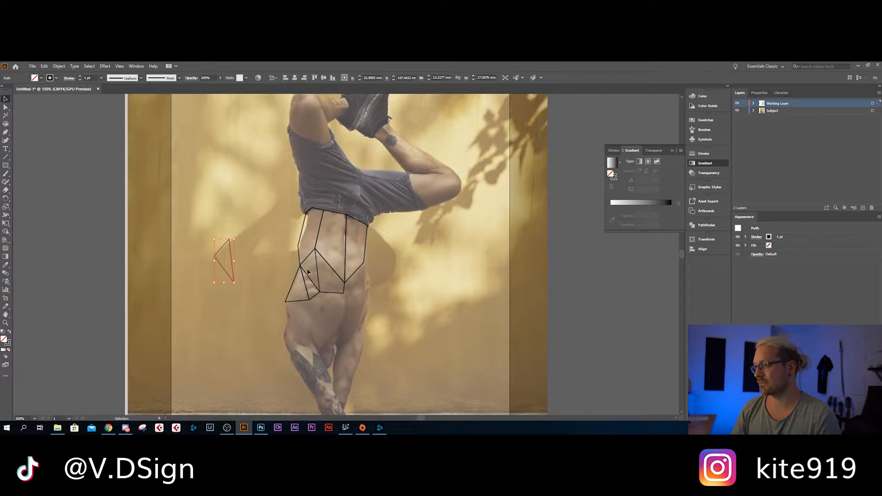
{"action": "left_click", "coordinate": [307, 266]}
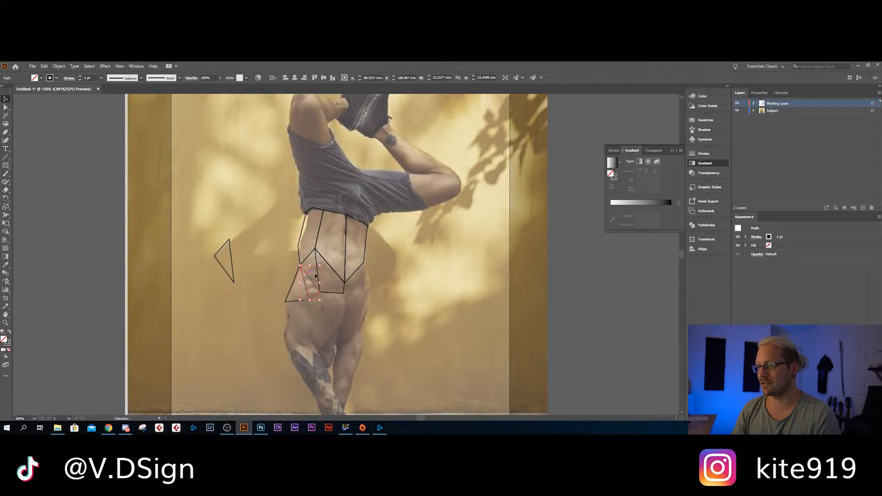
{"action": "left_click", "coordinate": [317, 262]}
{"action": "left_click", "coordinate": [251, 269]}
{"action": "key", "text": "ctrl+z"}
{"action": "left_click", "coordinate": [233, 298]}
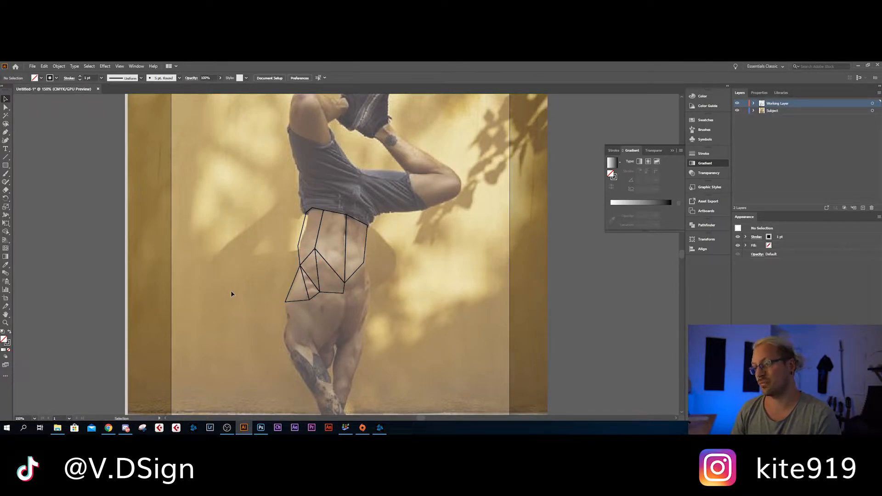
- Trace adjoining closed polygons over the middle and right half of the chest with the Pen tool, starting from the quadrilateral's midline corner
{"action": "left_click_drag", "start_coordinate": [347, 321], "coordinate": [327, 301]}
{"action": "scroll", "coordinate": [326, 301], "scroll_direction": "up", "scroll_amount": 1}
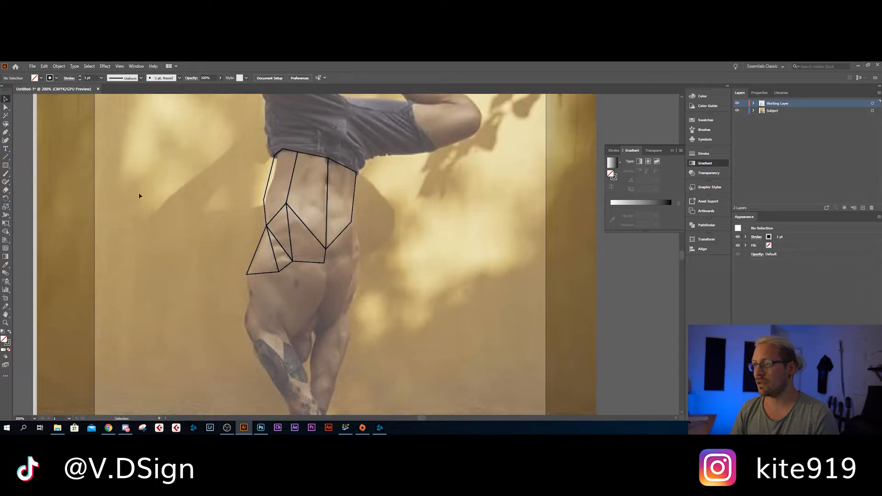
{"action": "left_click", "coordinate": [6, 133]}
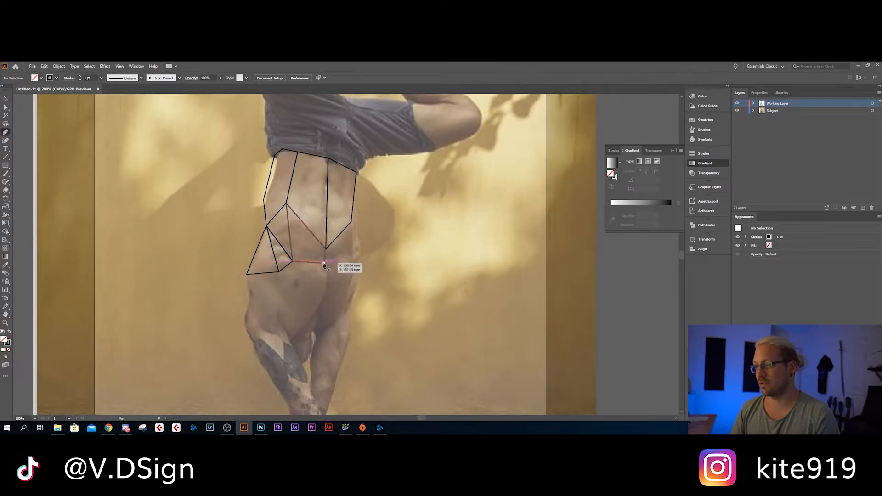
{"action": "left_click", "coordinate": [324, 263]}
{"action": "left_click", "coordinate": [306, 319]}
{"action": "left_click", "coordinate": [322, 301]}
{"action": "left_click", "coordinate": [352, 282]}
{"action": "left_click", "coordinate": [338, 319]}
- Trace a closed polygon around the outer edge of the left shoulder, above the tattooed arm
{"action": "left_click", "coordinate": [241, 324]}
{"action": "left_click", "coordinate": [255, 345]}
{"action": "left_click", "coordinate": [264, 323]}
- Trace a narrow closed polygon along the outer right edge of the chest, sharing the side of the right chest polygon
{"action": "left_click", "coordinate": [358, 291]}
{"action": "left_click", "coordinate": [347, 316]}
{"action": "left_click", "coordinate": [338, 319]}
{"action": "left_click", "coordinate": [352, 282]}
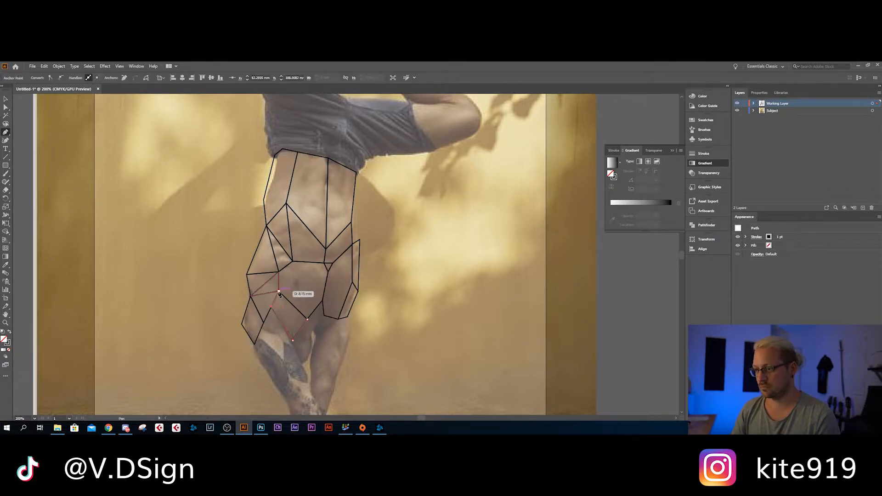
- Trace adjoining closed polygons down the tattooed arm from the shoulder to the wrist
{"action": "left_click", "coordinate": [292, 340]}
{"action": "left_click_drag", "start_coordinate": [263, 344], "coordinate": [249, 284]}
{"action": "left_click", "coordinate": [248, 283]}
{"action": "left_click_drag", "start_coordinate": [294, 331], "coordinate": [302, 283]}
{"action": "left_click", "coordinate": [327, 369]}
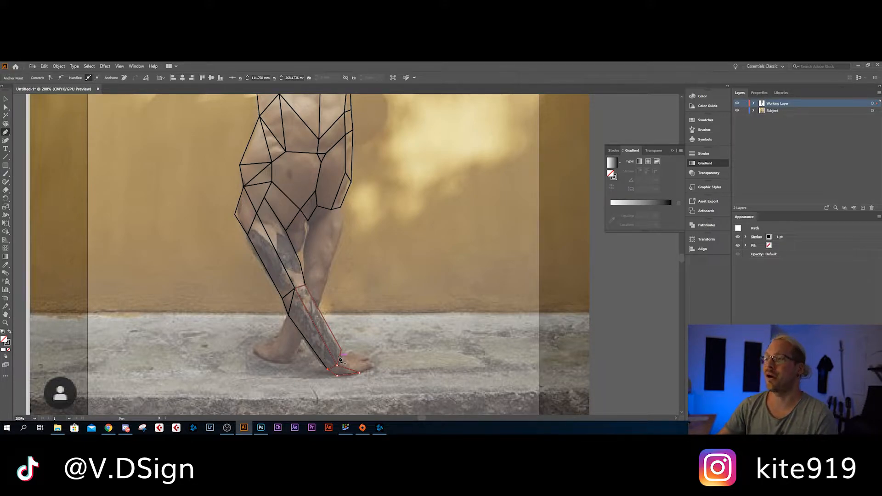
- Trace the lower part of the tattooed arm's hand with adjoining closed polygons from the wrist toward the fingers
{"action": "left_click", "coordinate": [340, 357]}
{"action": "left_click", "coordinate": [340, 359]}
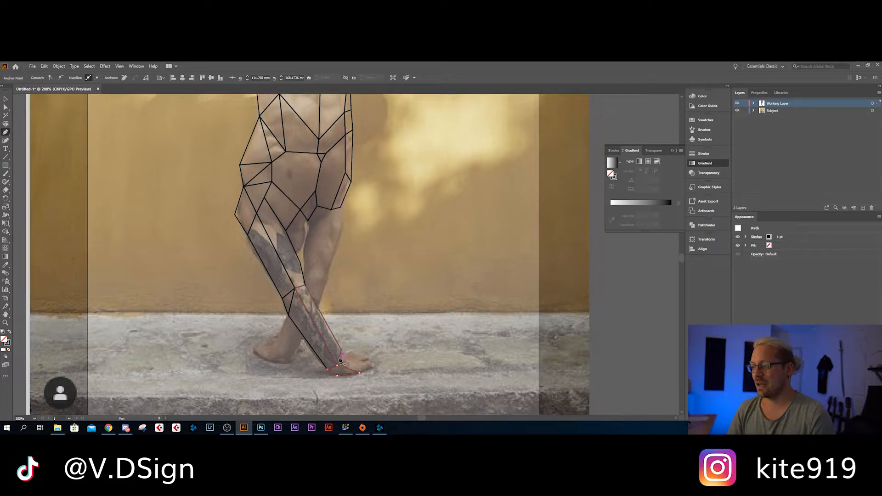
{"action": "left_click", "coordinate": [339, 358]}
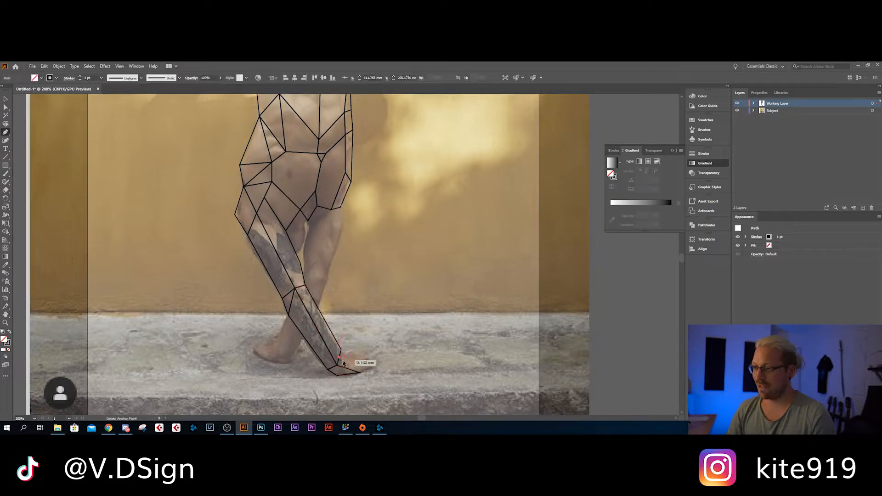
{"action": "left_click", "coordinate": [368, 369]}
{"action": "left_click", "coordinate": [359, 373]}
{"action": "left_click", "coordinate": [337, 365]}
{"action": "left_click", "coordinate": [338, 357]}
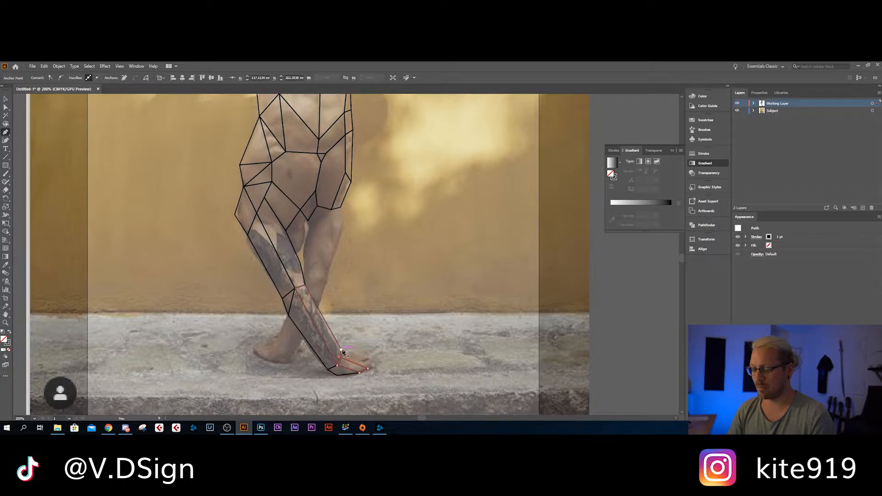
- Trace the upper part of the same hand with narrow adjoining polygons out to the fingertips
{"action": "left_click", "coordinate": [341, 350]}
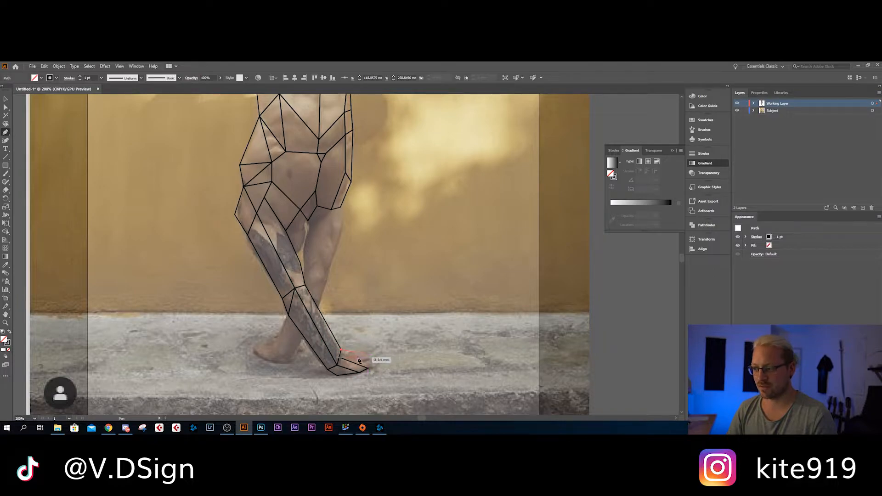
{"action": "left_click", "coordinate": [368, 369]}
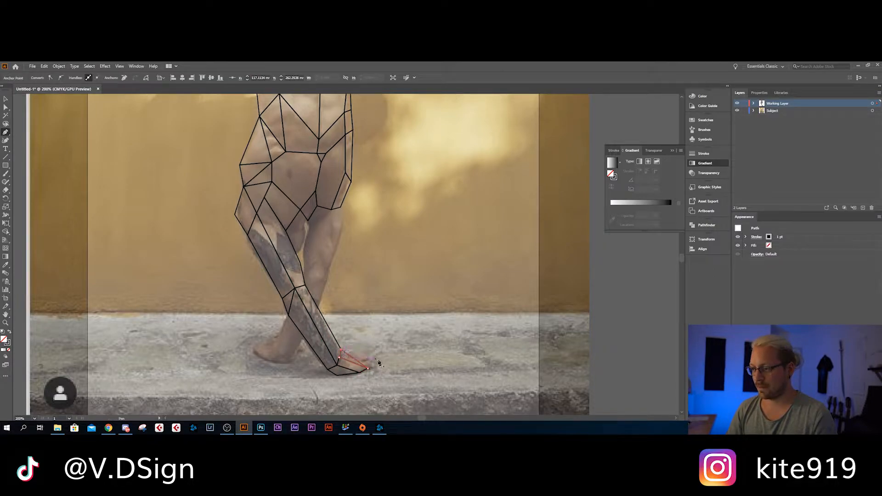
{"action": "left_click", "coordinate": [361, 362]}
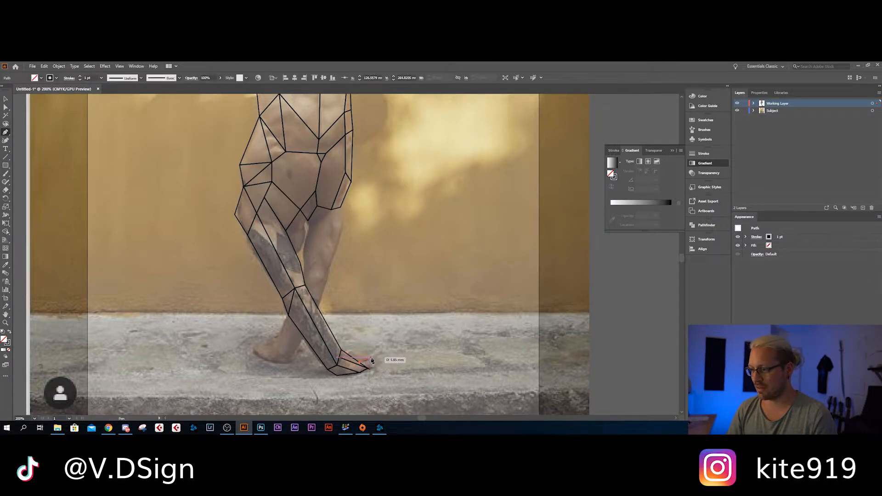
{"action": "left_click", "coordinate": [372, 361]}
{"action": "left_click", "coordinate": [341, 349]}
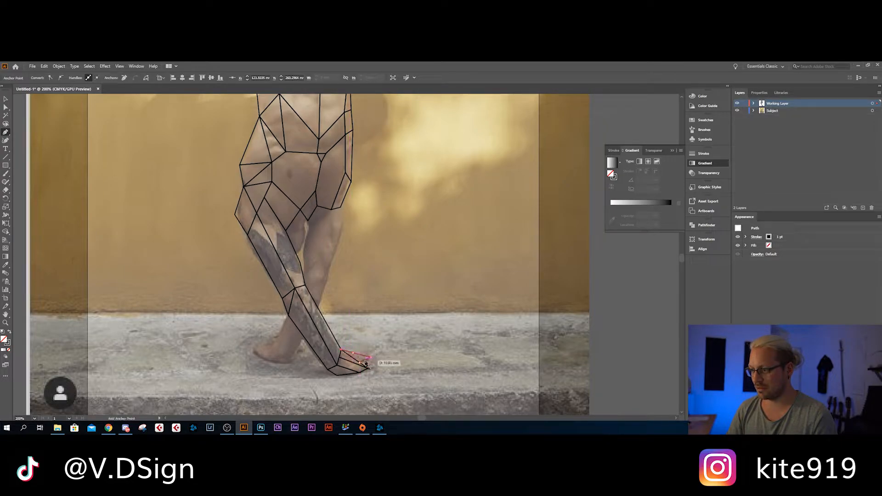
{"action": "left_click", "coordinate": [368, 359]}
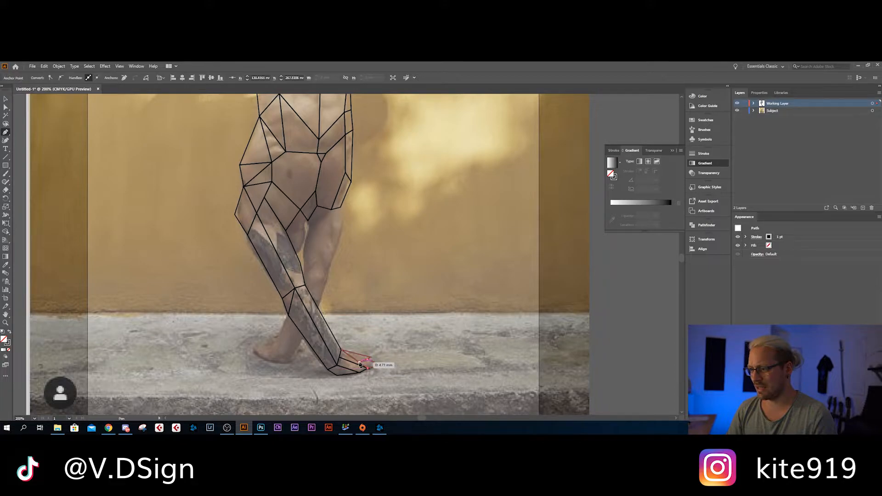
{"action": "left_click", "coordinate": [361, 365]}
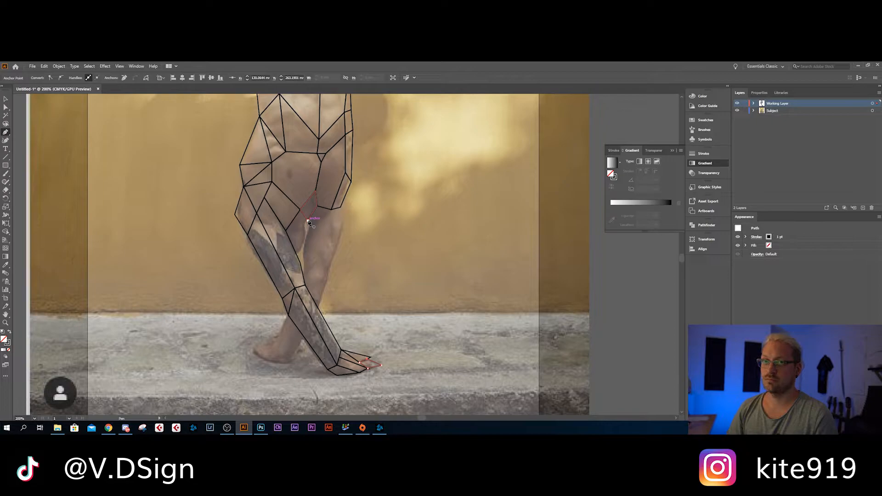
- Trace closed polygons across the tattooed upper arm, from the inner shoulder beside the armpit to the arm's outer edge
{"action": "left_click", "coordinate": [308, 220]}
{"action": "left_click", "coordinate": [303, 226]}
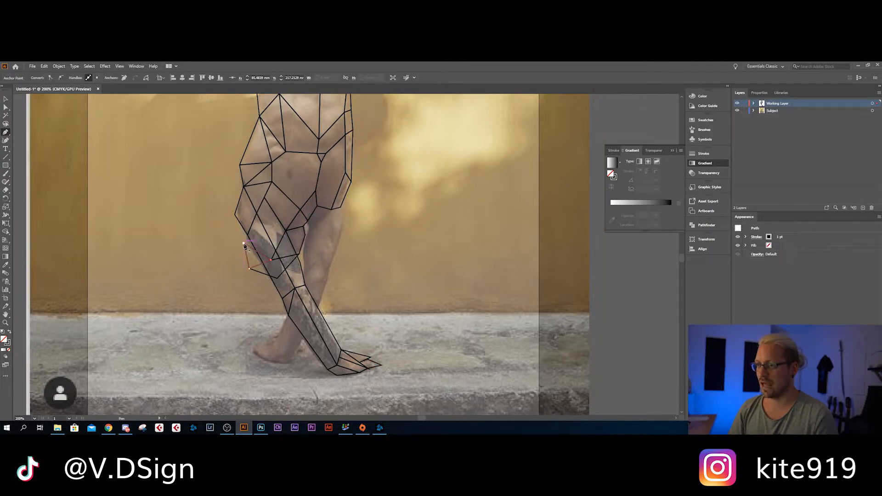
{"action": "left_click", "coordinate": [244, 246]}
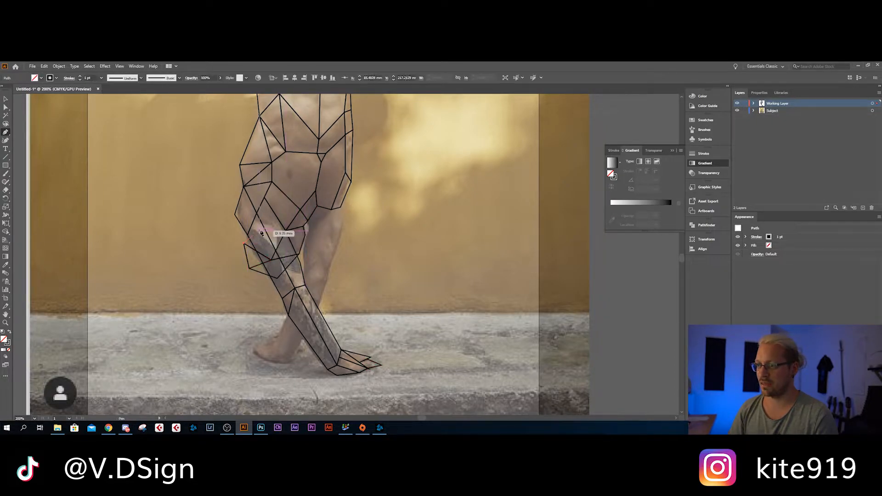
- Trace a closed polygon over the top of the tattooed upper arm, just below the shoulder shapes
{"action": "left_click", "coordinate": [259, 225]}
{"action": "left_click", "coordinate": [285, 231]}
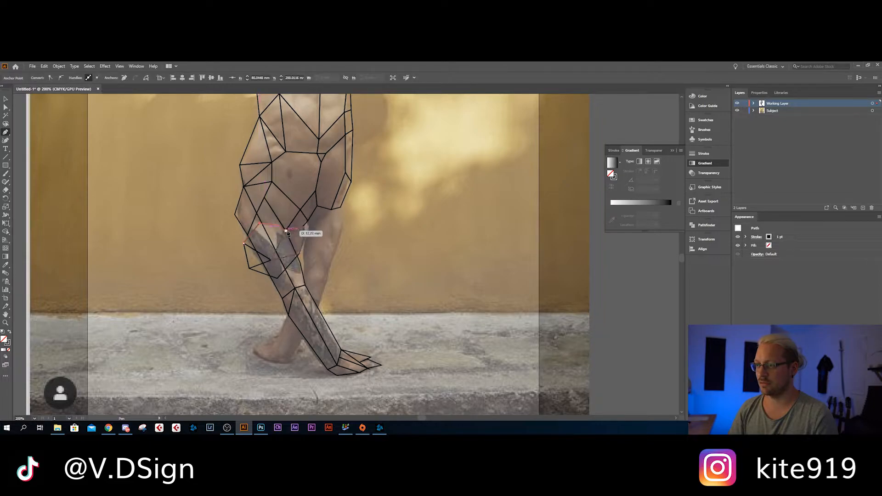
{"action": "left_click", "coordinate": [271, 260]}
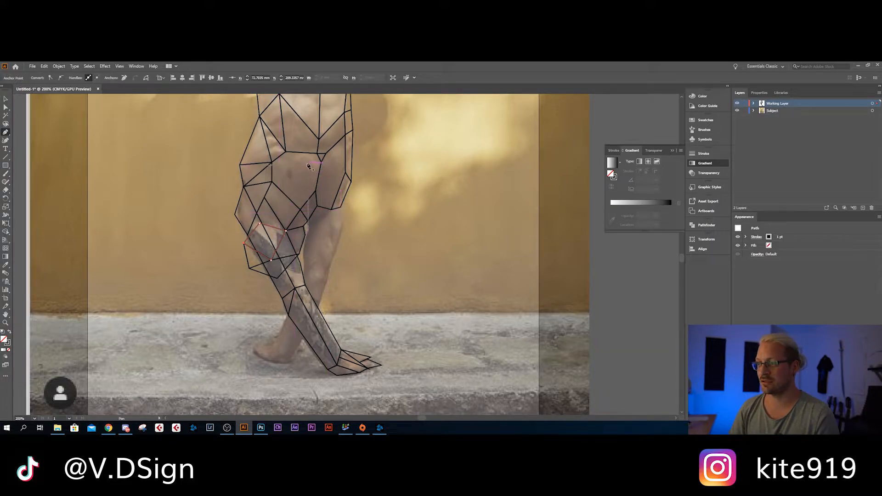
- Trace a small closed polygon where the right arm meets the chest, sharing the lower edge of the right chest polygon
{"action": "left_click_drag", "start_coordinate": [324, 162], "coordinate": [313, 145]}
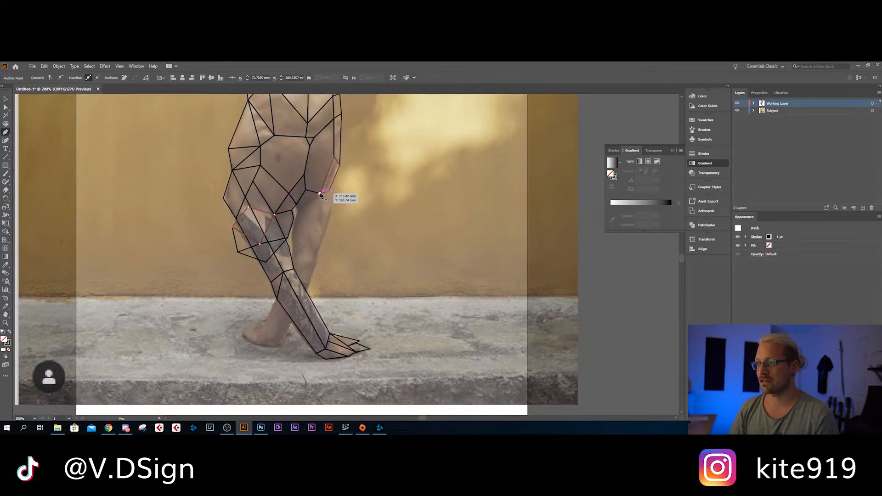
{"action": "left_click", "coordinate": [320, 194]}
{"action": "left_click", "coordinate": [296, 204]}
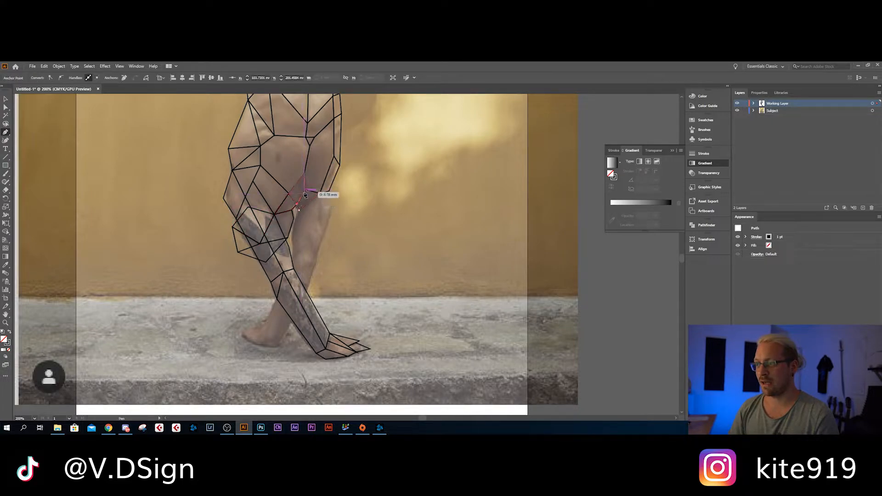
{"action": "left_click", "coordinate": [305, 190]}
{"action": "left_click", "coordinate": [320, 194]}
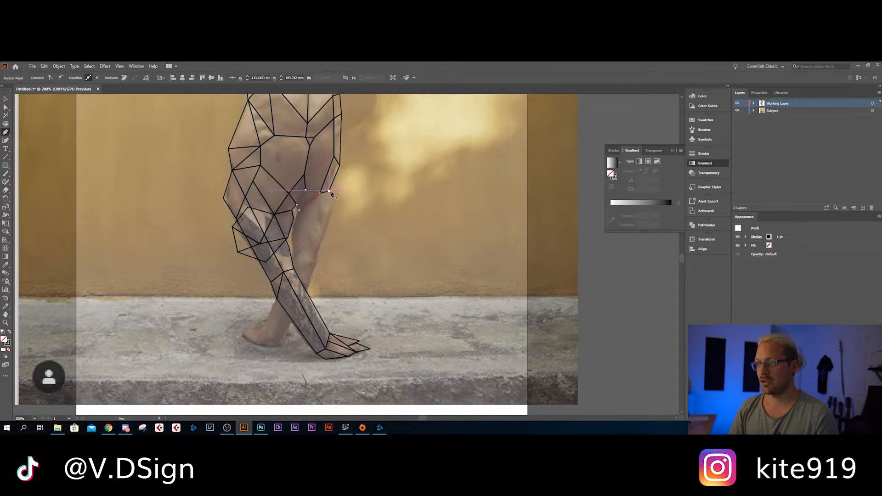
- Trace a long closed polygon down the outer side of the right upper arm, starting below the narrow chest polygon
{"action": "left_click", "coordinate": [329, 190]}
{"action": "left_click", "coordinate": [329, 214]}
{"action": "left_click", "coordinate": [315, 264]}
{"action": "left_click", "coordinate": [308, 239]}
{"action": "left_click", "coordinate": [320, 193]}
{"action": "left_click", "coordinate": [328, 191]}
- Trace a closed polygon down the inner side of the right upper arm, beside the long outer polygon
{"action": "left_click", "coordinate": [307, 240]}
{"action": "left_click", "coordinate": [293, 258]}
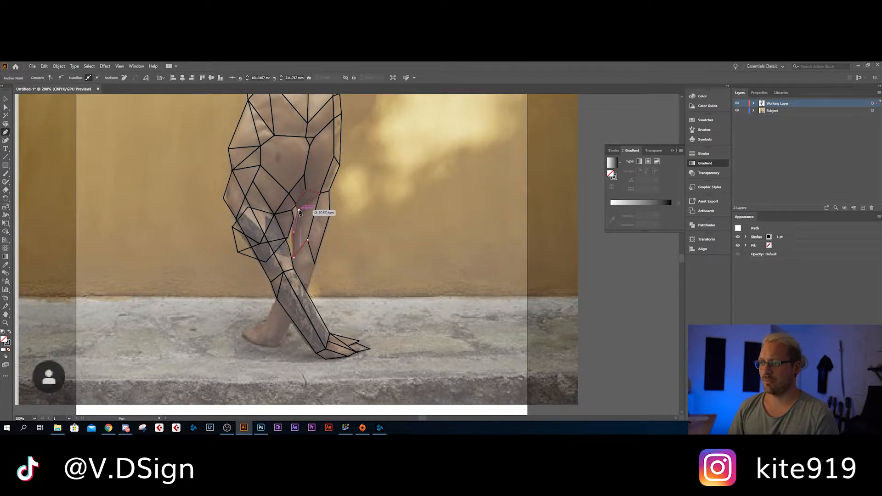
{"action": "left_click", "coordinate": [319, 193]}
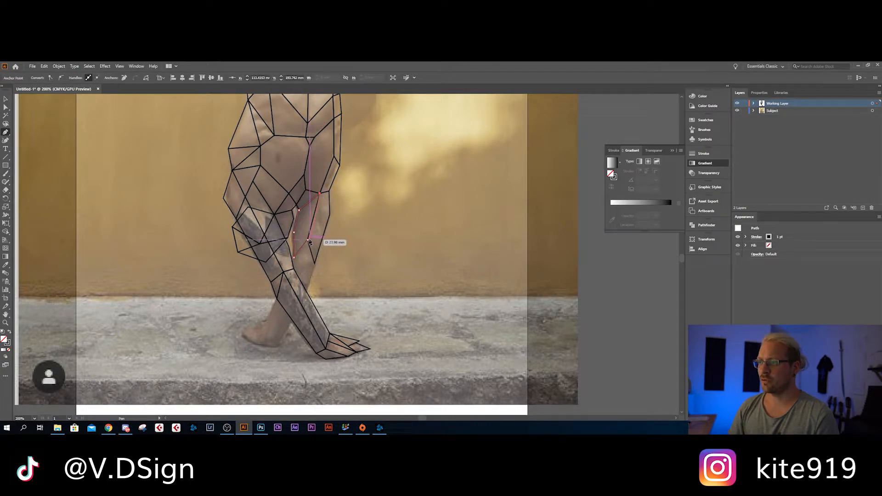
- Trace a long closed polygon down the right forearm behind the tattooed arm, from the elbow to the rear hand's wrist
{"action": "left_click_drag", "start_coordinate": [310, 268], "coordinate": [316, 233]}
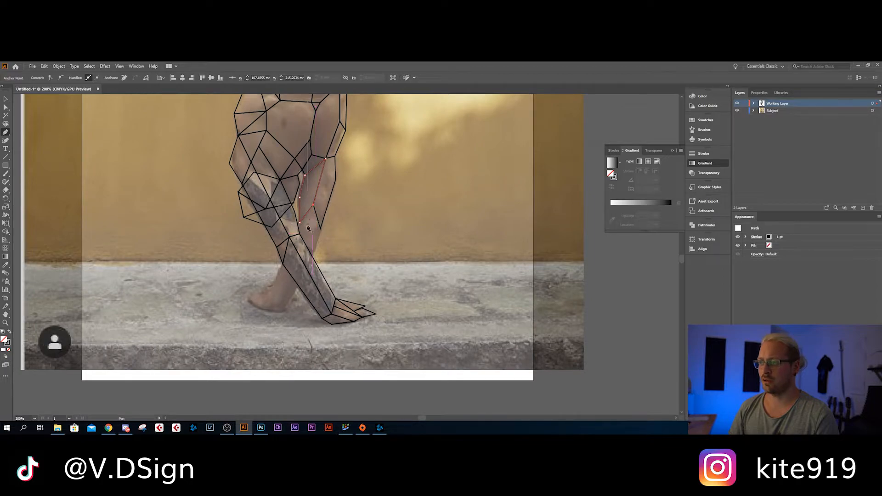
{"action": "left_click", "coordinate": [300, 224]}
{"action": "left_click", "coordinate": [300, 223]}
{"action": "left_click", "coordinate": [274, 288]}
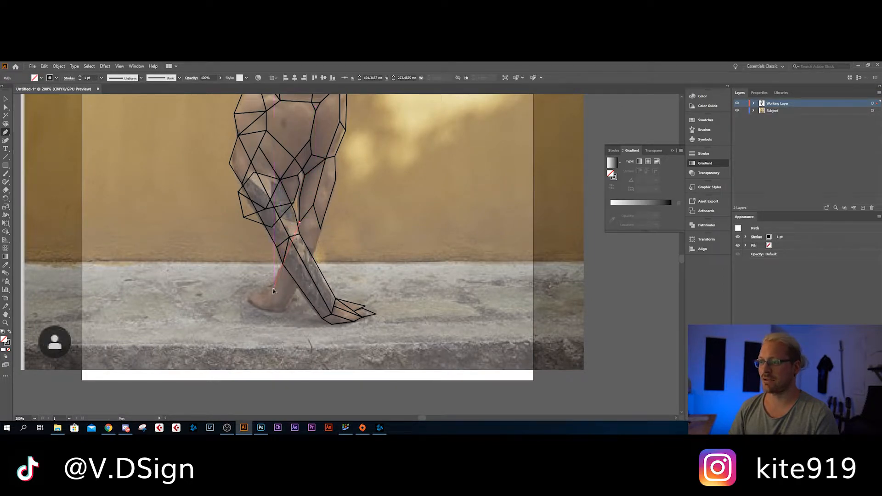
{"action": "left_click", "coordinate": [285, 288]}
{"action": "left_click", "coordinate": [314, 205]}
{"action": "left_click", "coordinate": [300, 224]}
- Trace a closed polygon along the other side of the right forearm, from the elbow down to the heel of the rear hand
{"action": "left_click", "coordinate": [320, 228]}
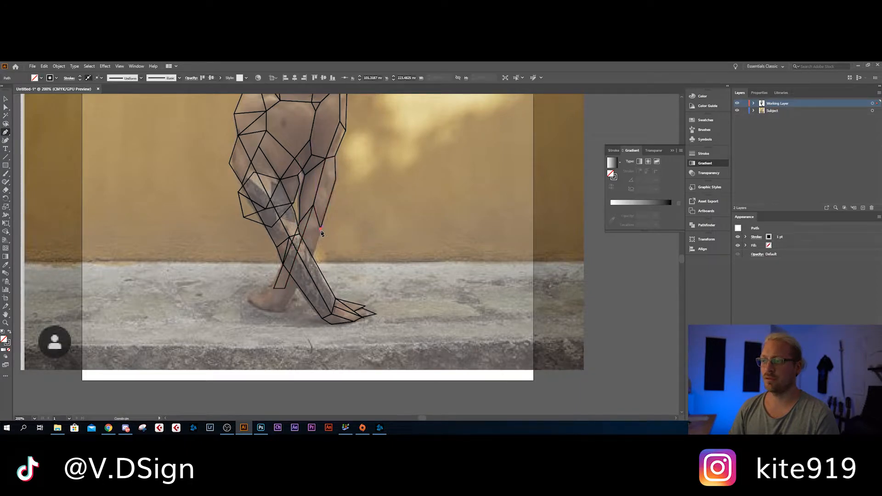
{"action": "left_click", "coordinate": [285, 288]}
{"action": "left_click", "coordinate": [286, 307]}
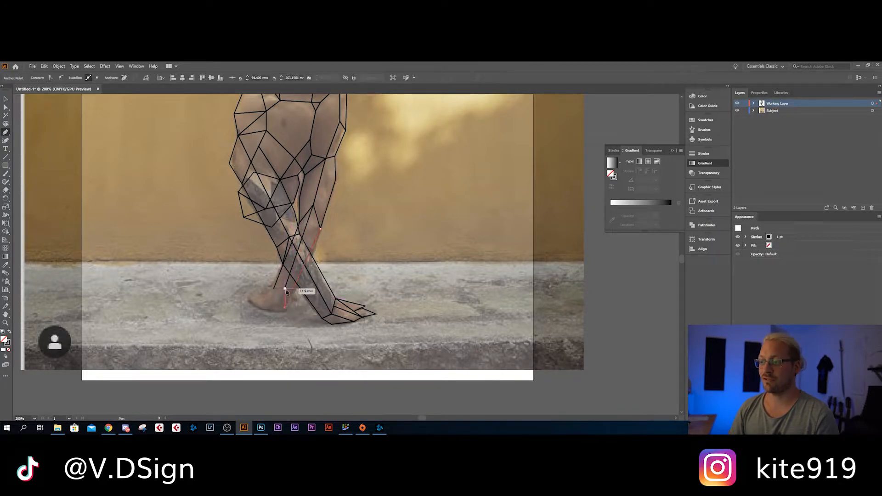
{"action": "left_click", "coordinate": [314, 205]}
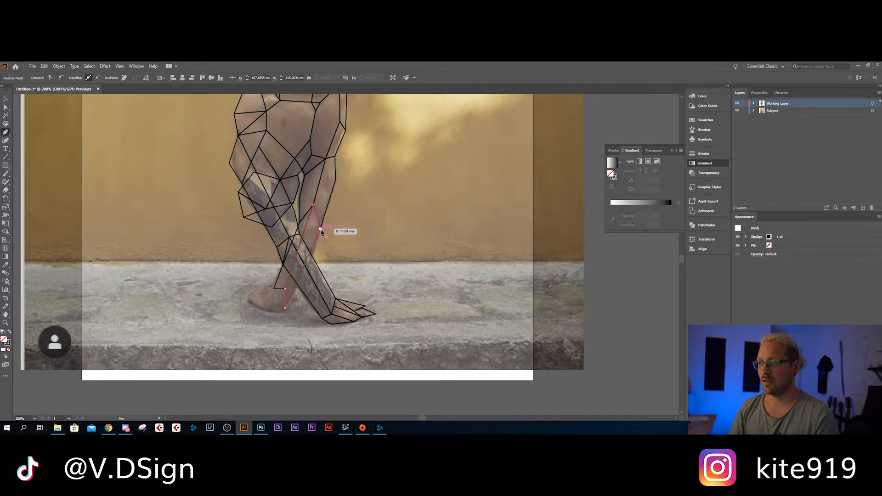
- Trace a four-sided closed polygon over the heel of the rear hand, directly below the wrist
{"action": "left_click_drag", "start_coordinate": [246, 304], "coordinate": [287, 272]}
{"action": "left_click", "coordinate": [324, 276]}
{"action": "left_click", "coordinate": [323, 281]}
{"action": "left_click", "coordinate": [312, 279]}
{"action": "left_click", "coordinate": [313, 256]}
{"action": "left_click", "coordinate": [325, 257]}
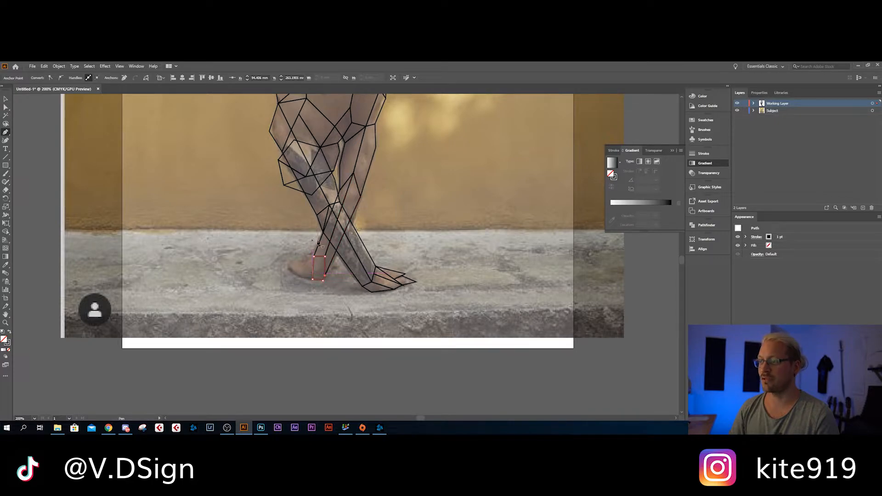
- Trace a closed polygon over the middle of the rear hand, sharing the side edge of the heel polygon
{"action": "left_click_drag", "start_coordinate": [296, 271], "coordinate": [314, 271]}
{"action": "scroll", "coordinate": [324, 270], "scroll_direction": "up", "scroll_amount": 2}
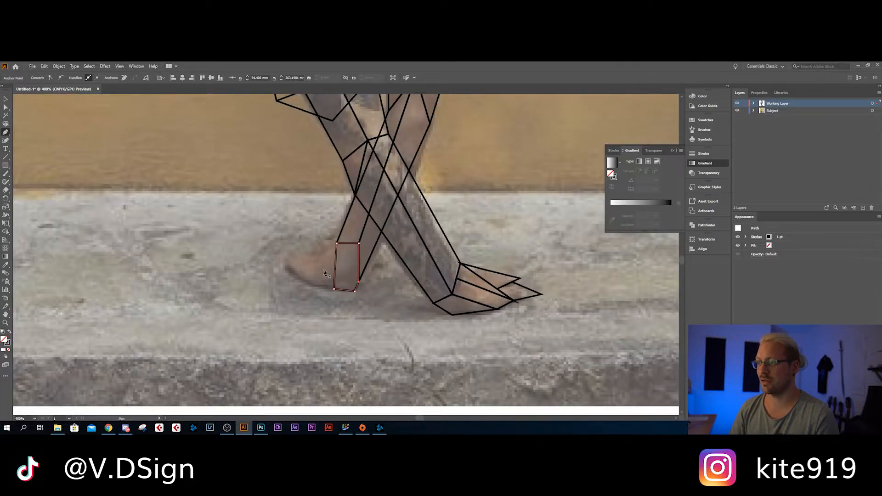
{"action": "left_click", "coordinate": [323, 271], "text": "ctrl"}
{"action": "left_click", "coordinate": [336, 243]}
{"action": "left_click", "coordinate": [318, 256]}
{"action": "left_click", "coordinate": [314, 286]}
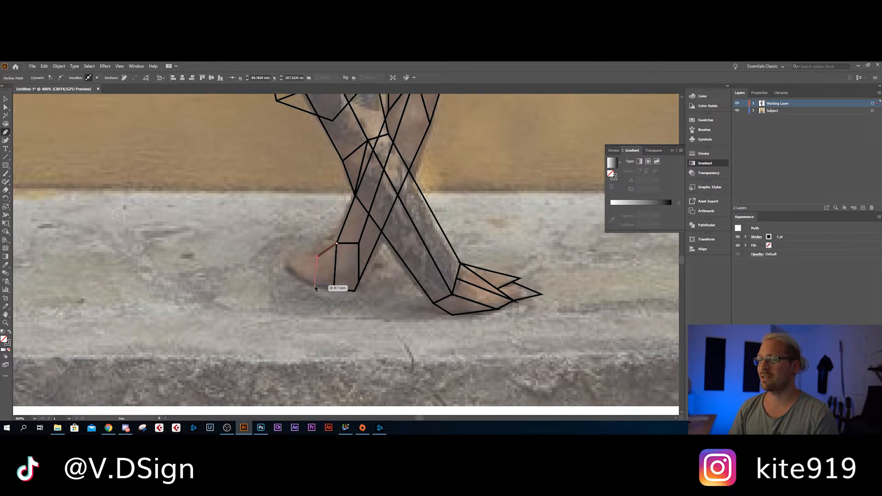
{"action": "left_click", "coordinate": [334, 288]}
{"action": "left_click", "coordinate": [336, 244]}
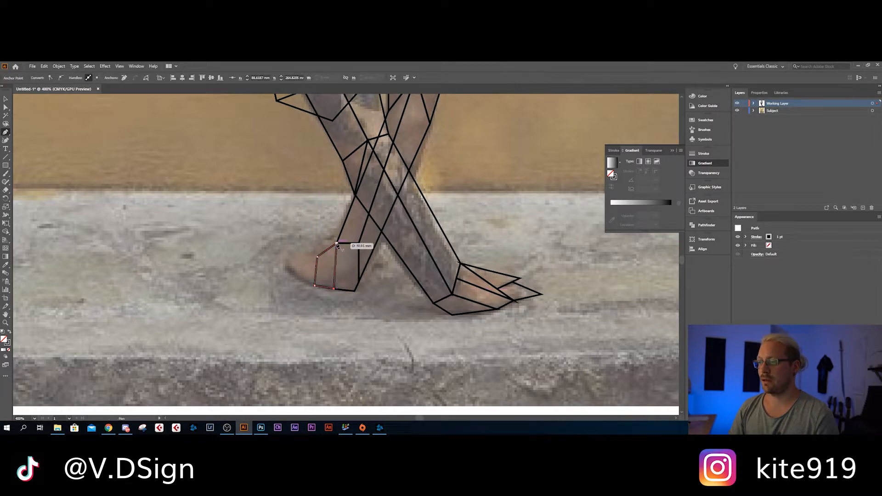
- Trace a closed polygon over the rear hand's fingers, from the middle hand polygon out to the fingertips
{"action": "left_click_drag", "start_coordinate": [286, 248], "coordinate": [310, 269]}
{"action": "left_click", "coordinate": [341, 277]}
{"action": "left_click", "coordinate": [311, 292]}
{"action": "left_click", "coordinate": [338, 305]}
{"action": "left_click", "coordinate": [341, 277]}
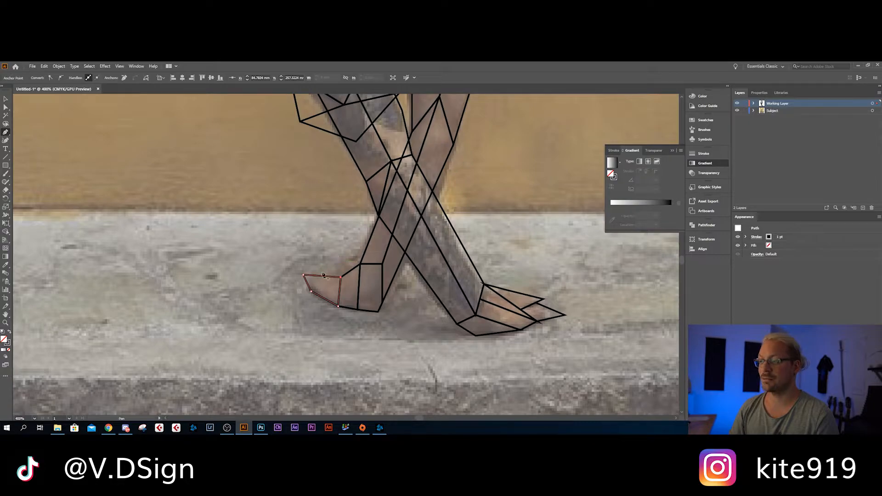
- Trace a thin closed sliver along the upper edge of the rear hand's finger polygon
{"action": "left_click", "coordinate": [303, 276]}
{"action": "left_click", "coordinate": [340, 277]}
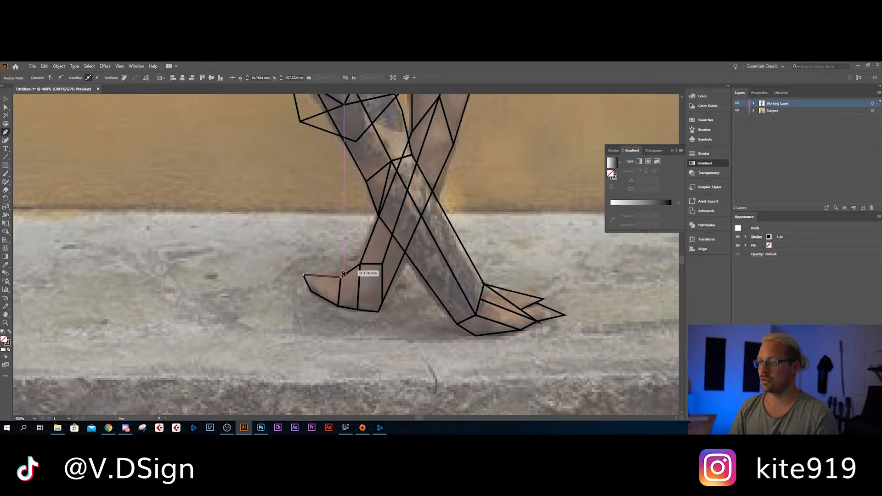
{"action": "left_click", "coordinate": [360, 265]}
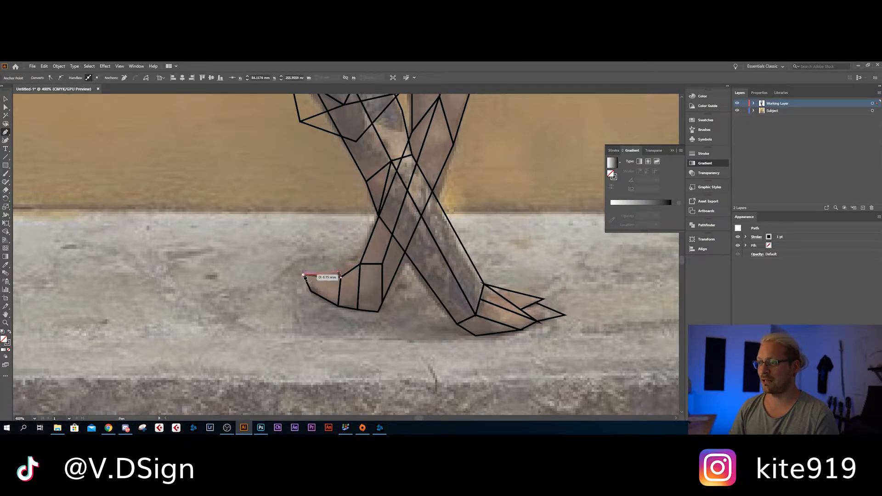
- Trace narrow closed polygons along the back of the rear hand and up the outer edge of its wrist
{"action": "left_click", "coordinate": [341, 278]}
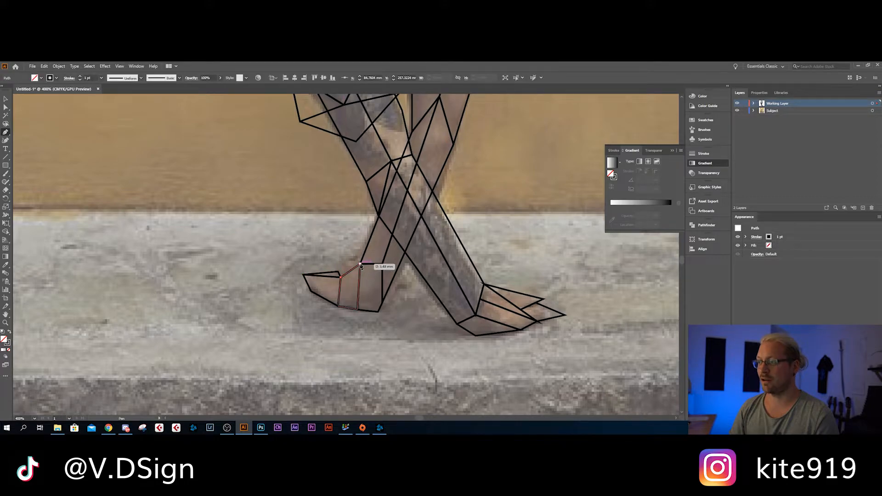
{"action": "left_click", "coordinate": [360, 264]}
{"action": "left_click", "coordinate": [354, 258]}
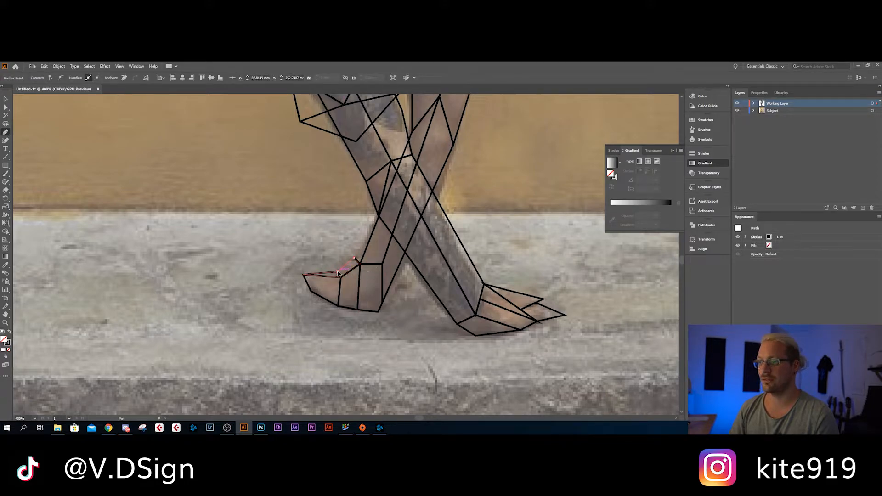
{"action": "left_click", "coordinate": [339, 275]}
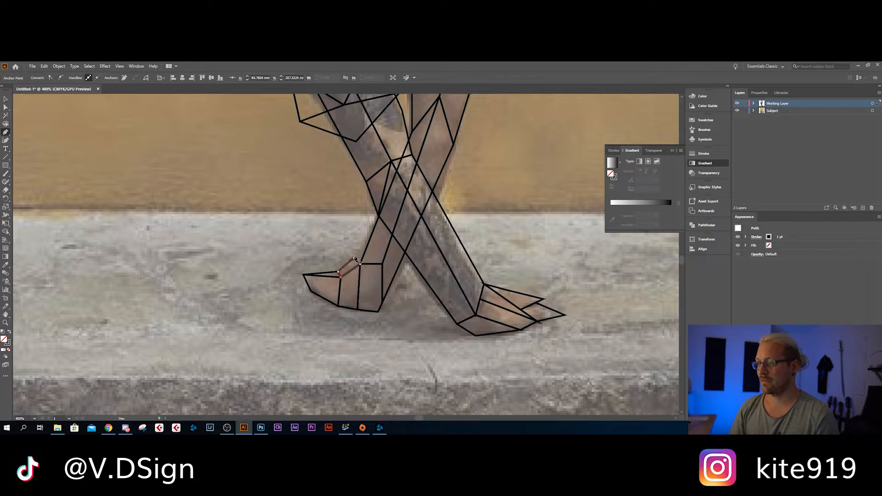
{"action": "left_click", "coordinate": [378, 216]}
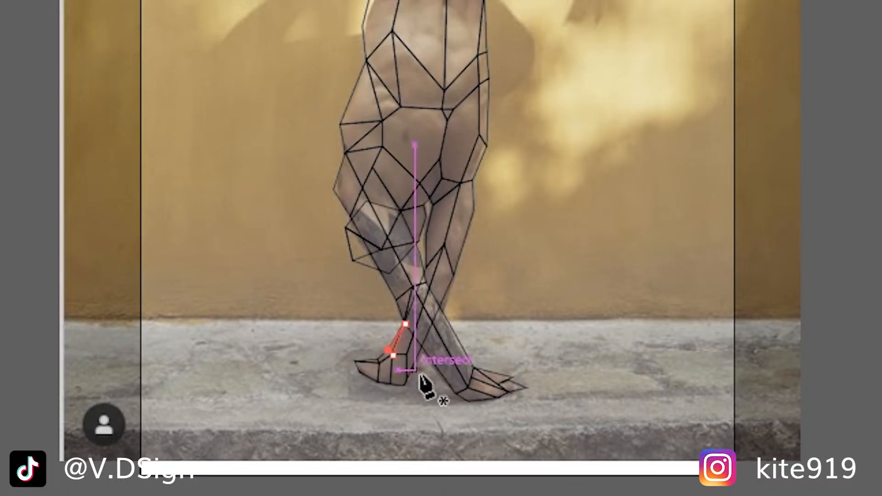
- Trace a small closed polygon beside the heel of the rear hand, facing the tattooed arm
{"action": "left_click", "coordinate": [299, 353]}
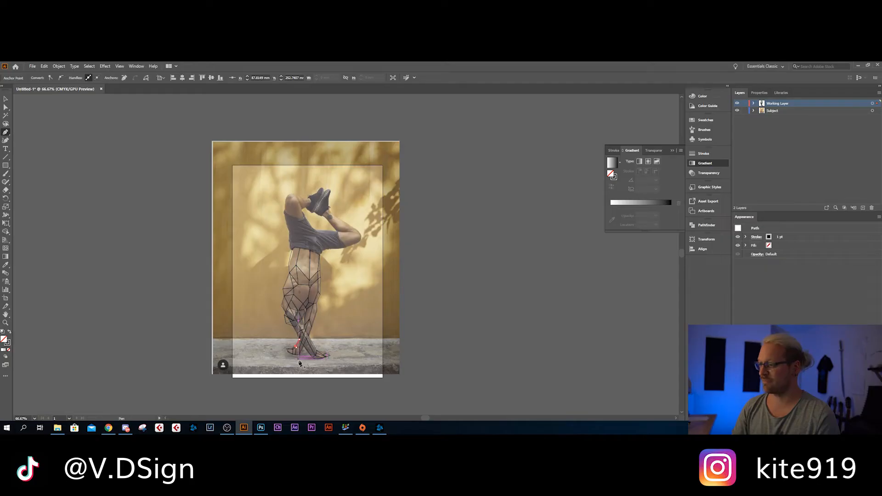
{"action": "scroll", "coordinate": [290, 355], "scroll_direction": "up", "scroll_amount": 7}
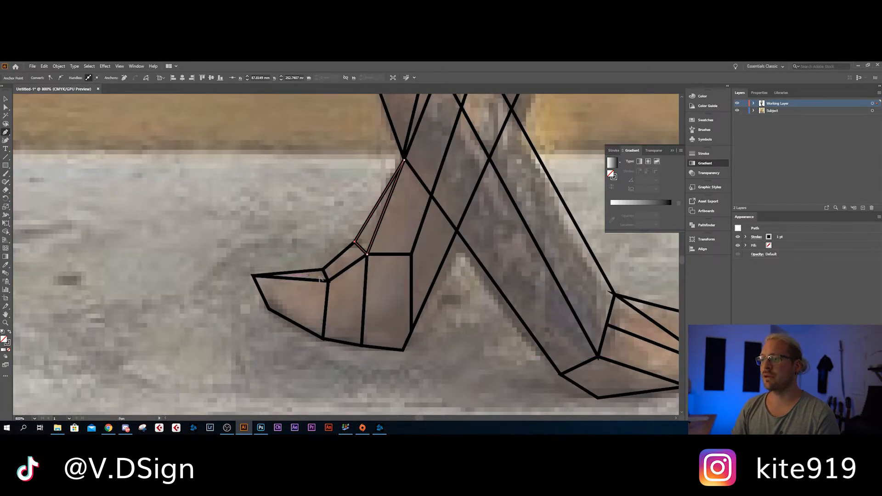
{"action": "scroll", "coordinate": [311, 279], "scroll_direction": "down", "scroll_amount": 3}
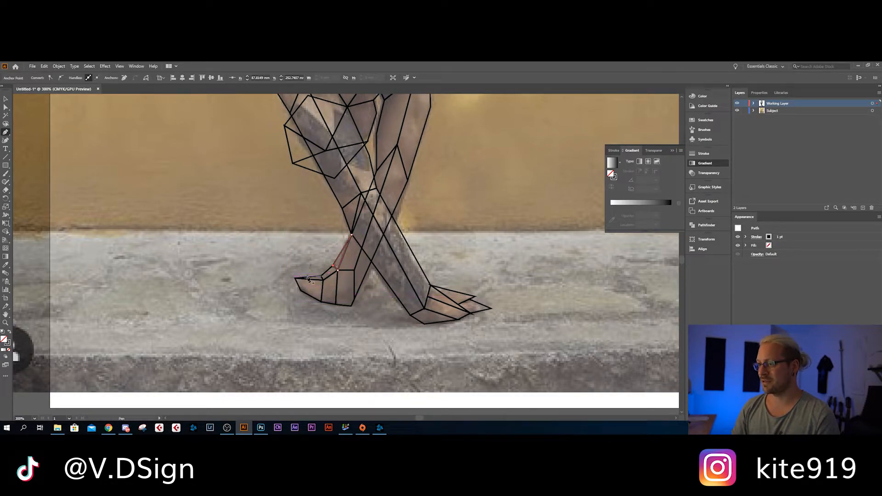
{"action": "left_click", "coordinate": [322, 278]}
{"action": "left_click", "coordinate": [350, 305]}
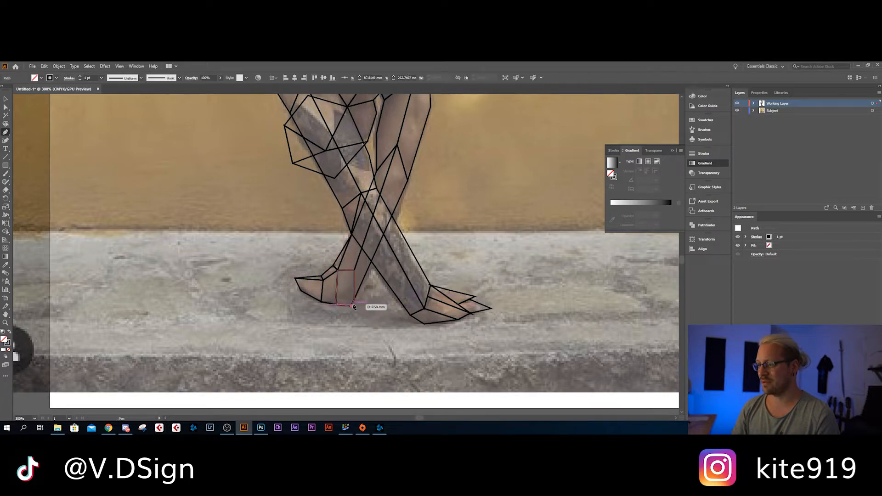
{"action": "left_click", "coordinate": [370, 297]}
{"action": "left_click", "coordinate": [360, 287]}
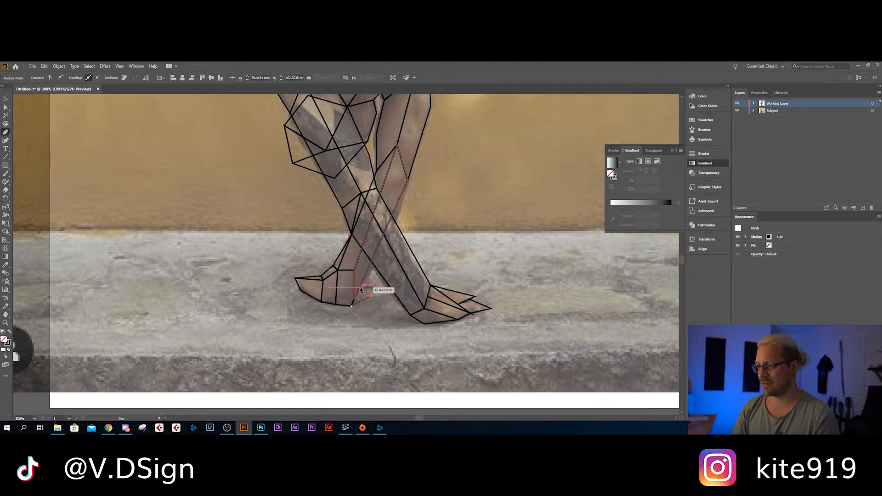
{"action": "left_click", "coordinate": [351, 306]}
- Trace a small closed triangle above the rear hand's fingers and clear the selection
{"action": "left_click", "coordinate": [295, 278]}
{"action": "left_click", "coordinate": [303, 271]}
{"action": "left_click", "coordinate": [322, 277]}
{"action": "left_click", "coordinate": [295, 278]}
{"action": "scroll", "coordinate": [288, 253], "scroll_direction": "down", "scroll_amount": 4}
{"action": "key", "text": "v"}
{"action": "left_click", "coordinate": [153, 235]}
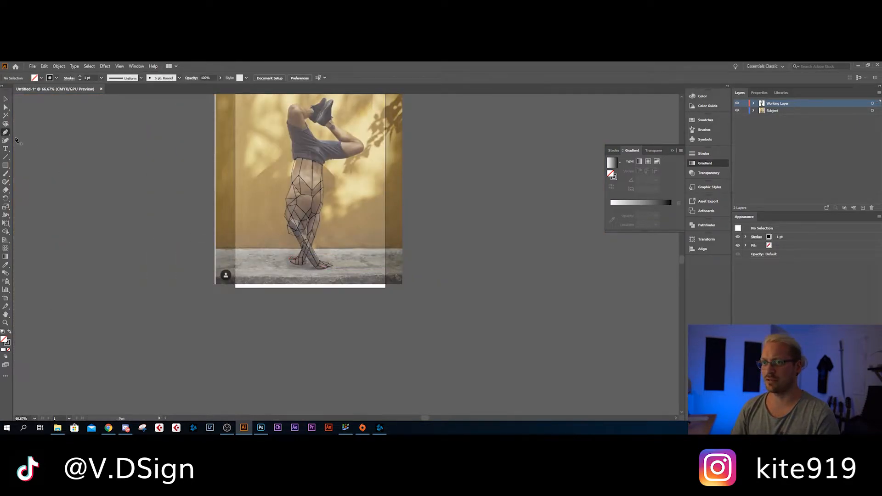
- Trace a closed polygon over the waist section of the shorts, sharing the upper edge of the torso polygons
{"action": "scroll", "coordinate": [326, 230], "scroll_direction": "up", "scroll_amount": 3}
{"action": "left_click_drag", "start_coordinate": [304, 243], "coordinate": [293, 362]}
{"action": "left_click", "coordinate": [232, 292]}
{"action": "left_click", "coordinate": [247, 296]}
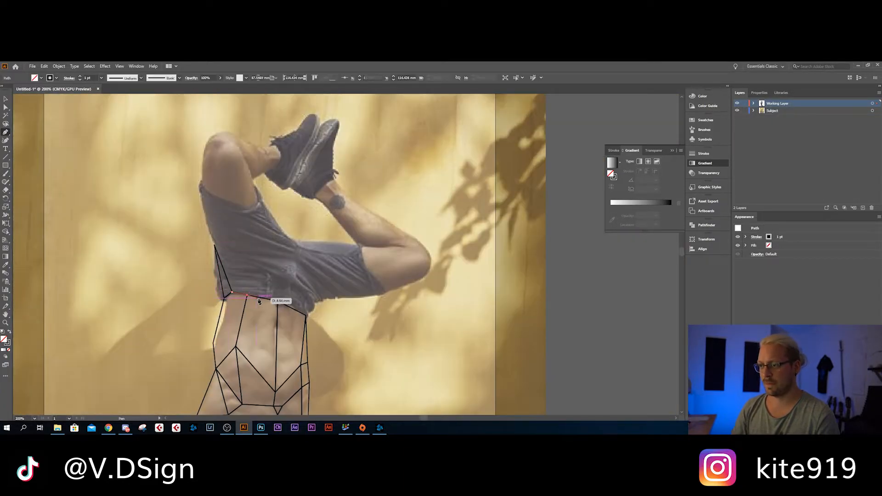
{"action": "left_click", "coordinate": [278, 301]}
{"action": "left_click", "coordinate": [294, 263]}
{"action": "left_click", "coordinate": [214, 245]}
{"action": "left_click", "coordinate": [232, 293]}
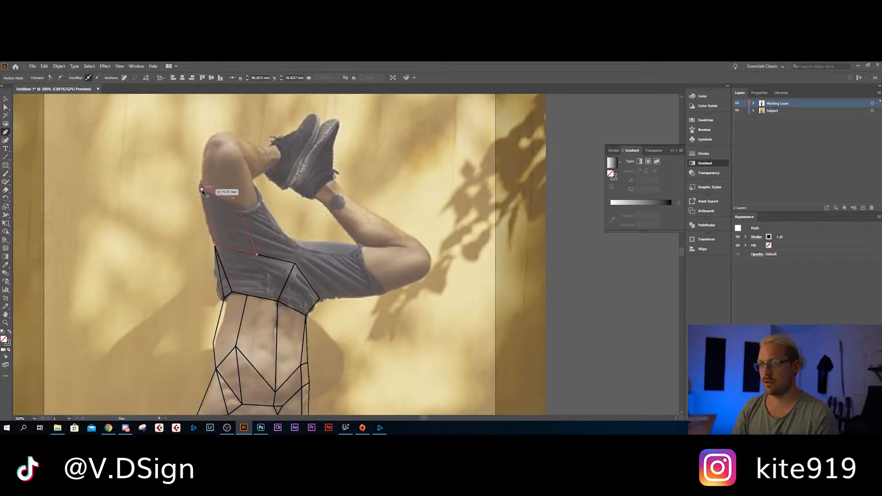
- Trace a closed polygon over the outer half of the upright shorts leg, up to its hem
{"action": "left_click", "coordinate": [202, 188]}
{"action": "left_click", "coordinate": [215, 245]}
{"action": "left_click", "coordinate": [257, 255]}
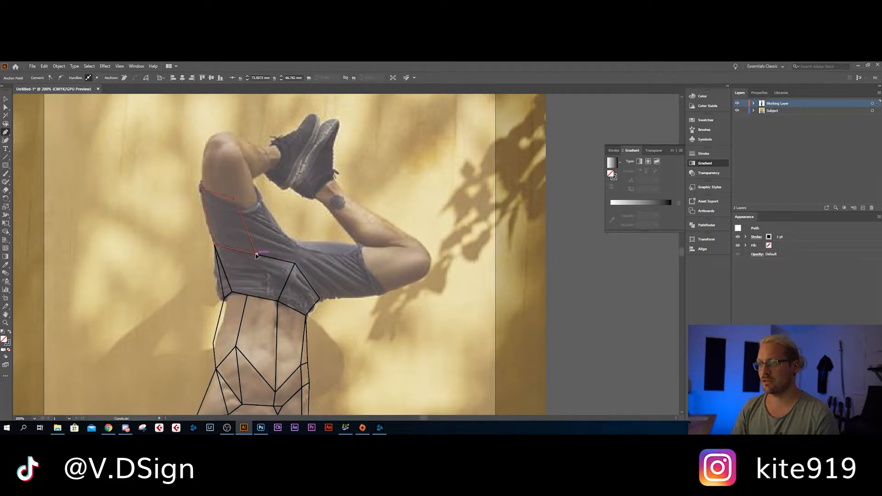
- Trace a closed polygon over the inner half of the upright shorts leg, from the crotch to the hem
{"action": "left_click", "coordinate": [257, 254]}
{"action": "left_click", "coordinate": [294, 263]}
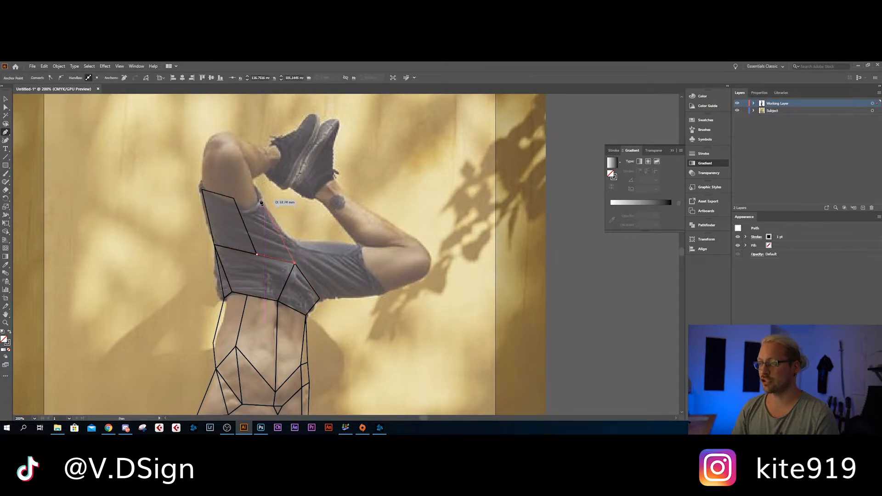
{"action": "left_click", "coordinate": [233, 198]}
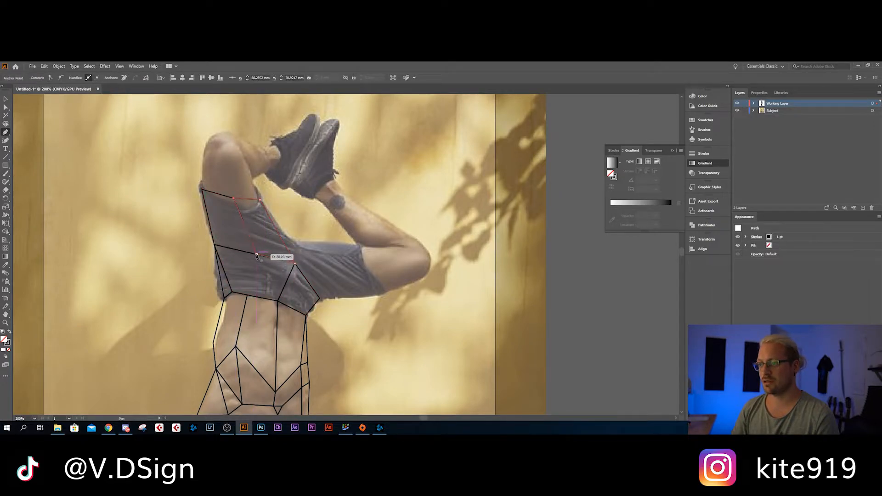
{"action": "left_click", "coordinate": [257, 255]}
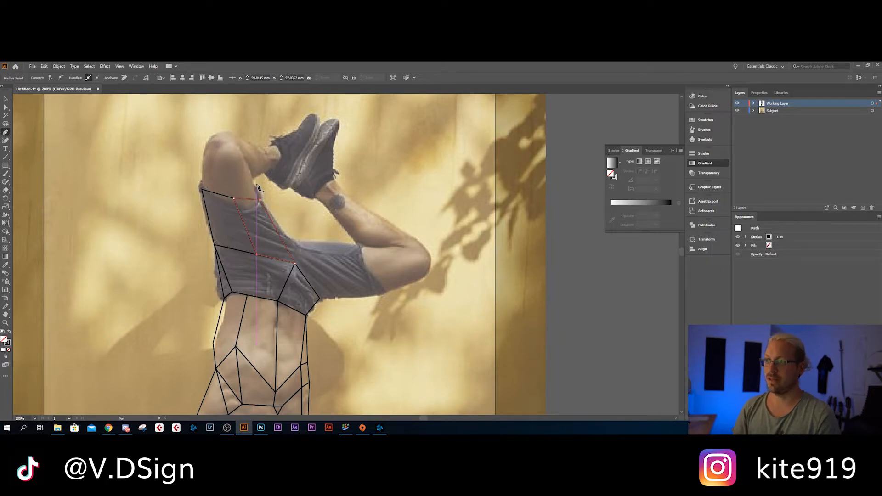
- Trace a closed triangle on the upright bare thigh, from the shorts hem to a point below the knee's tip
{"action": "left_click", "coordinate": [234, 199]}
{"action": "left_click", "coordinate": [228, 146]}
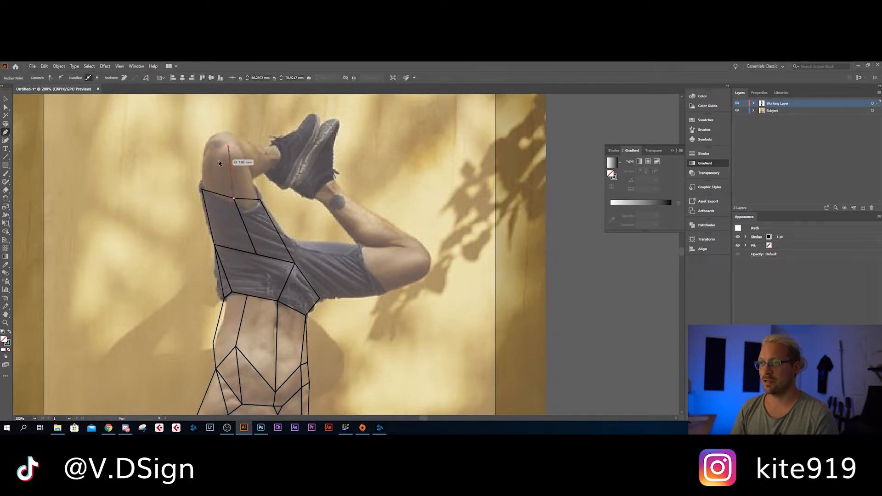
{"action": "left_click", "coordinate": [202, 189]}
{"action": "left_click", "coordinate": [234, 198]}
- Trace closed triangles over the outer edge of the upright thigh and the outer side of its knee
{"action": "left_click", "coordinate": [229, 146]}
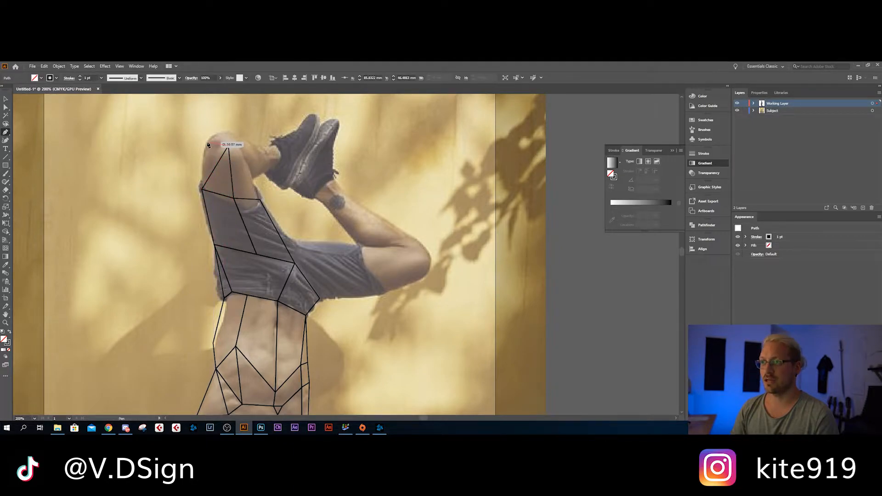
{"action": "left_click", "coordinate": [207, 143]}
{"action": "left_click", "coordinate": [202, 189]}
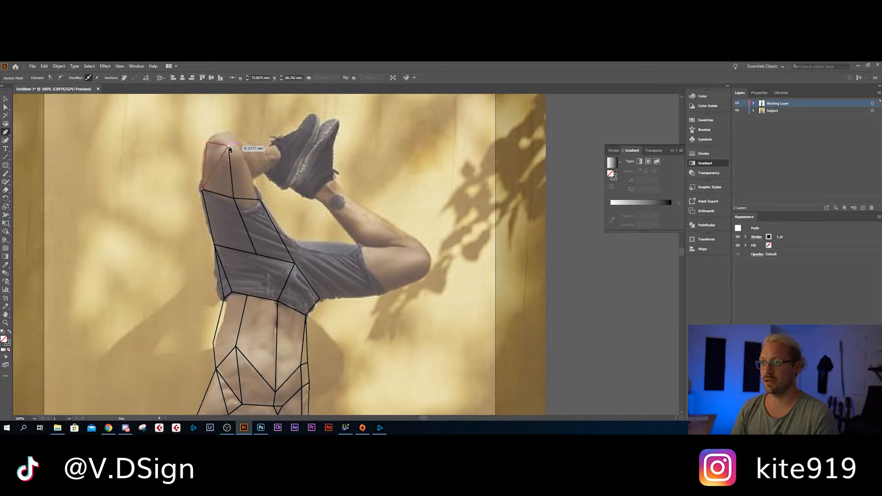
{"action": "left_click", "coordinate": [218, 133]}
{"action": "left_click", "coordinate": [228, 146]}
- Trace closed polygons over the inner side of the upright thigh and the top of its knee
{"action": "left_click", "coordinate": [260, 199]}
{"action": "left_click", "coordinate": [239, 146]}
{"action": "left_click", "coordinate": [228, 131]}
- Trace closed polygons over the lower leg between the upright knee and the ankle, a narrow upper one and a larger lower one
{"action": "left_click", "coordinate": [242, 140]}
{"action": "left_click", "coordinate": [264, 148]}
{"action": "left_click", "coordinate": [269, 159]}
{"action": "left_click", "coordinate": [269, 169]}
{"action": "left_click", "coordinate": [252, 178]}
{"action": "left_click", "coordinate": [240, 146]}
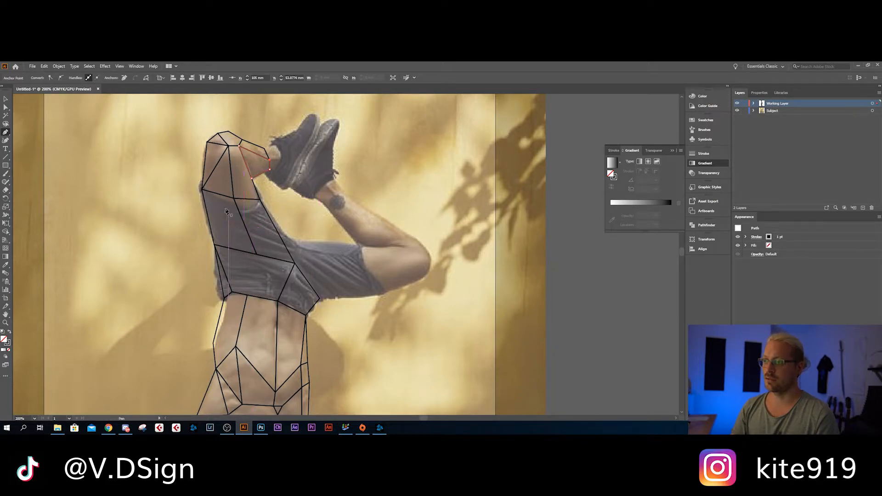
- Trace two closed polygons over the upright leg's ankle, filling the gap between the lower leg and the shoe
{"action": "left_click", "coordinate": [270, 169]}
{"action": "left_click", "coordinate": [281, 160]}
{"action": "left_click", "coordinate": [269, 160]}
{"action": "left_click", "coordinate": [270, 169]}
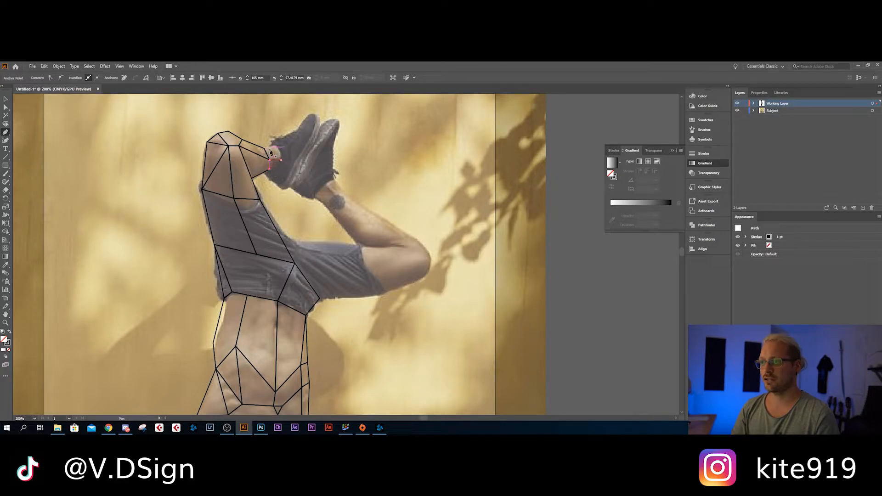
{"action": "left_click", "coordinate": [265, 148]}
{"action": "left_click", "coordinate": [274, 144]}
{"action": "left_click", "coordinate": [282, 160]}
{"action": "left_click", "coordinate": [269, 160]}
{"action": "left_click", "coordinate": [264, 149]}
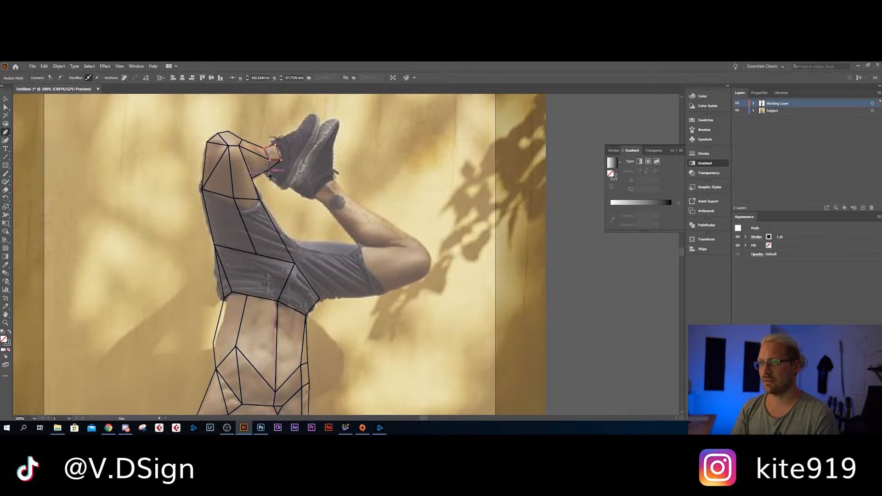
- Trace closed polygons over the nearer shoe, starting along its heel edge beside the ankle and following the sole
{"action": "left_click", "coordinate": [262, 173]}
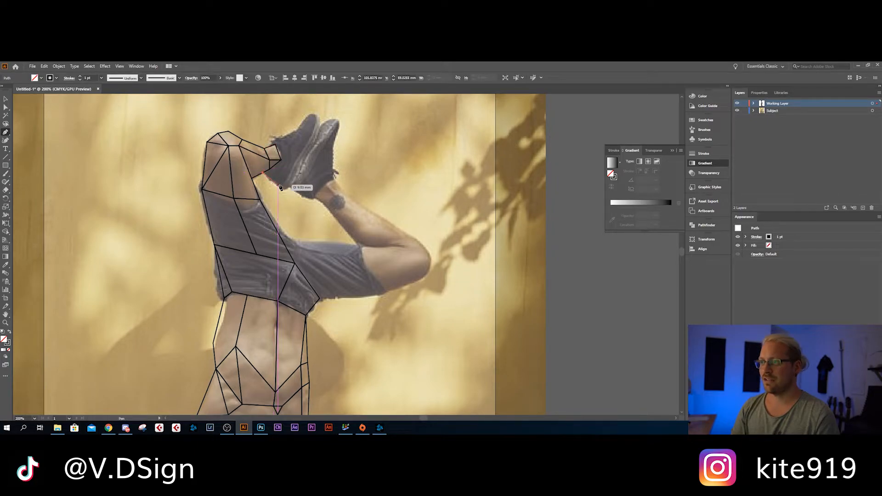
{"action": "left_click", "coordinate": [281, 188]}
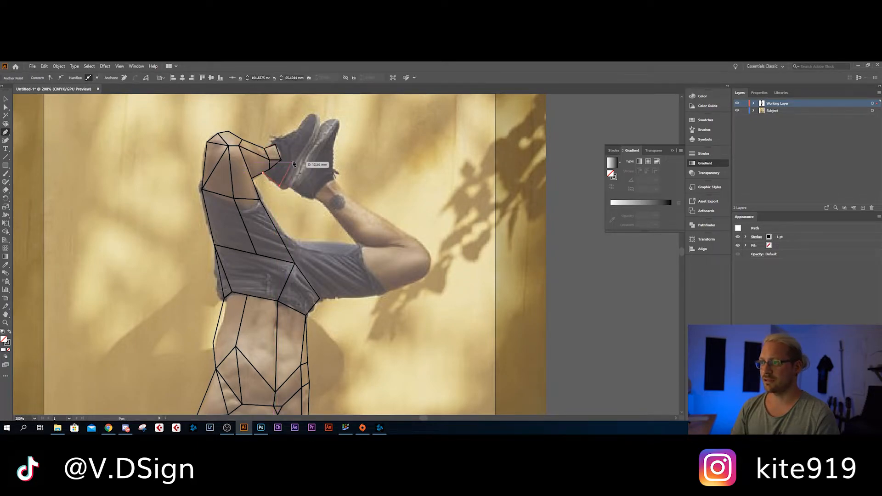
{"action": "left_click", "coordinate": [269, 171]}
{"action": "left_click", "coordinate": [279, 186]}
{"action": "left_click", "coordinate": [305, 148]}
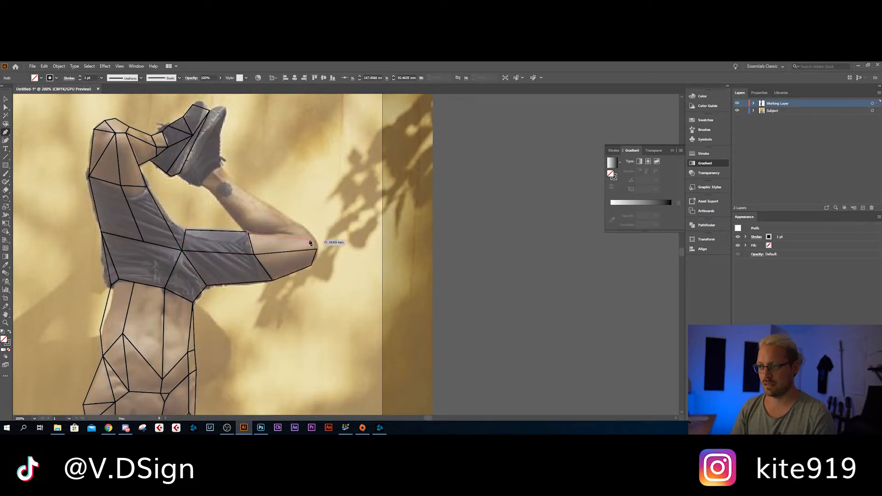
- Trace closed polygons over the bent leg, from the shorts past the knee to the ankle, and over the second shoe
{"action": "left_click", "coordinate": [181, 250]}
{"action": "left_click", "coordinate": [184, 230]}
{"action": "left_click", "coordinate": [146, 186]}
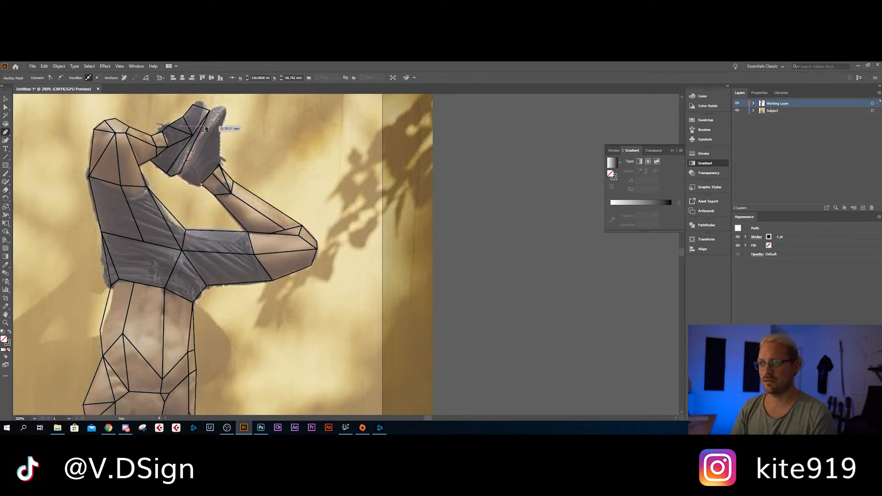
{"action": "left_click", "coordinate": [226, 118]}
- Deselect the finished outlines and hide the Subject layer so only the traced line work shows
{"action": "key", "text": "v"}
{"action": "scroll", "coordinate": [314, 203], "scroll_direction": "down", "scroll_amount": 3}
{"action": "left_click", "coordinate": [350, 274]}
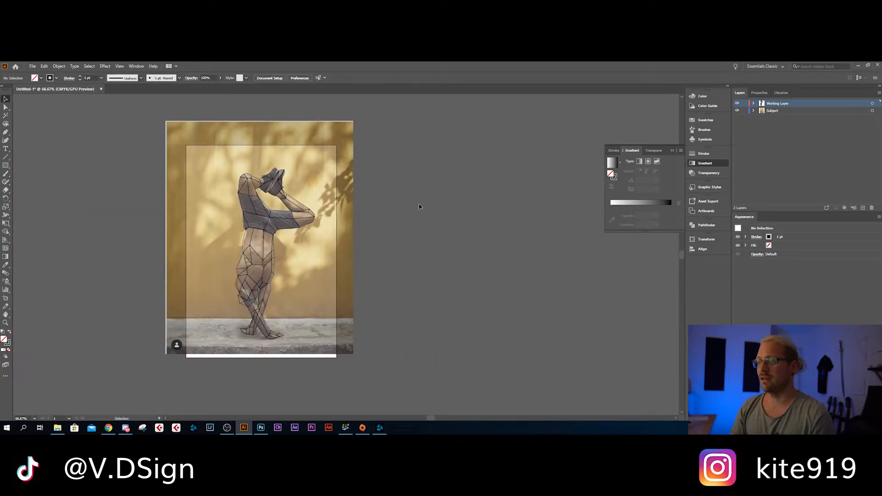
{"action": "left_click", "coordinate": [737, 111]}
{"action": "scroll", "coordinate": [302, 275], "scroll_direction": "up", "scroll_amount": 2}
{"action": "scroll", "coordinate": [302, 274], "scroll_direction": "down", "scroll_amount": 2}
{"action": "scroll", "coordinate": [302, 274], "scroll_direction": "up", "scroll_amount": 2}
{"action": "scroll", "coordinate": [301, 272], "scroll_direction": "down", "scroll_amount": 2}
- Select all the traced paths and set their stroke corners to a bevel join
{"action": "key", "text": "ctrl+a"}
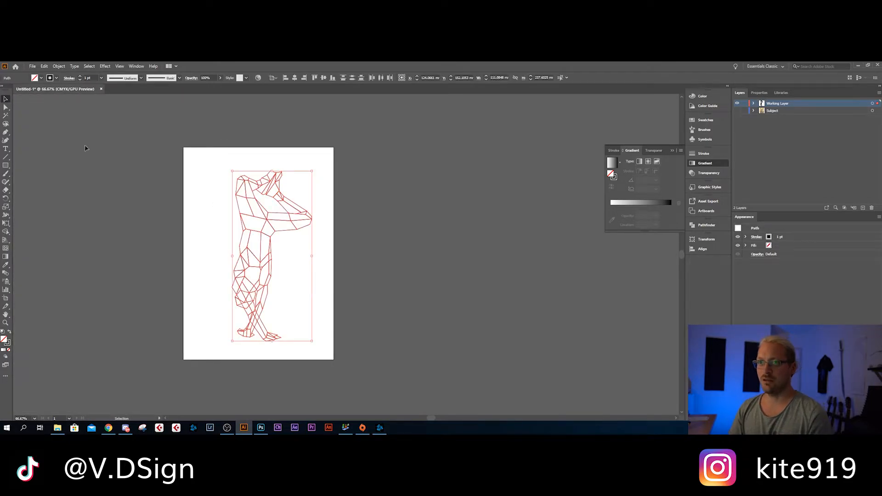
{"action": "left_click", "coordinate": [69, 78]}
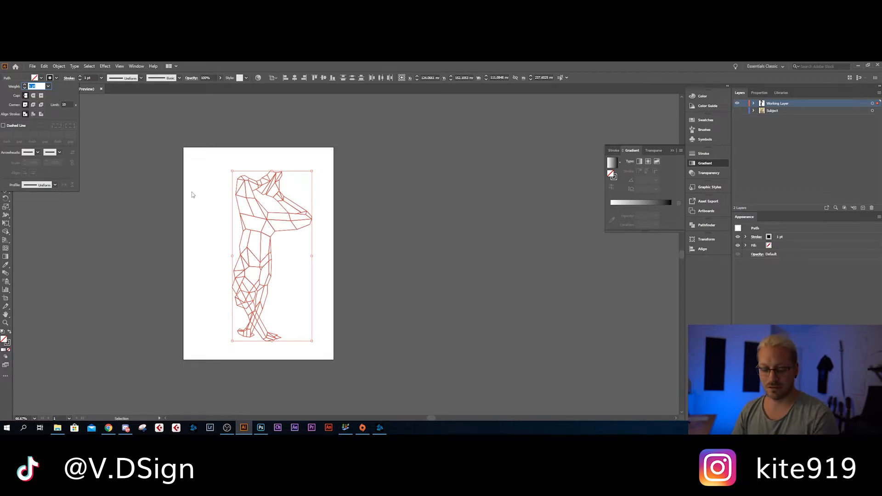
{"action": "scroll", "coordinate": [208, 205], "scroll_direction": "up", "scroll_amount": 4}
{"action": "left_click_drag", "start_coordinate": [442, 244], "coordinate": [174, 209]}
{"action": "scroll", "coordinate": [379, 230], "scroll_direction": "up", "scroll_amount": 3}
{"action": "scroll", "coordinate": [482, 239], "scroll_direction": "up", "scroll_amount": 2}
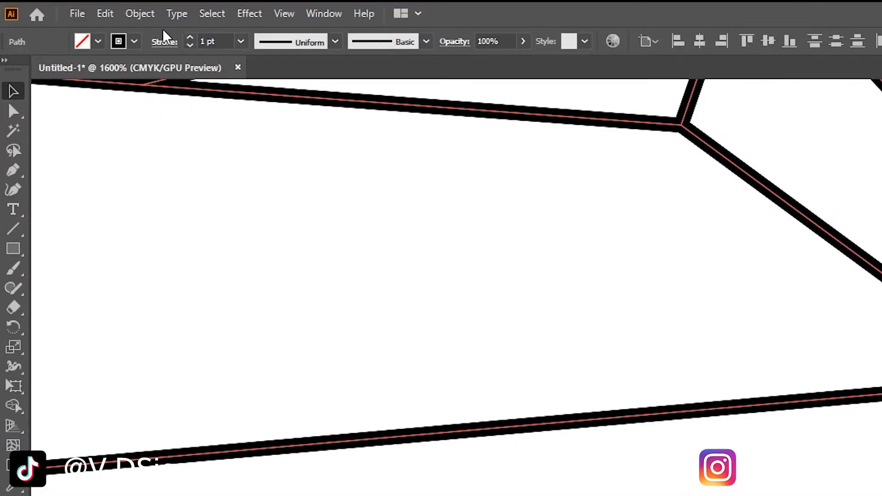
{"action": "left_click", "coordinate": [69, 77]}
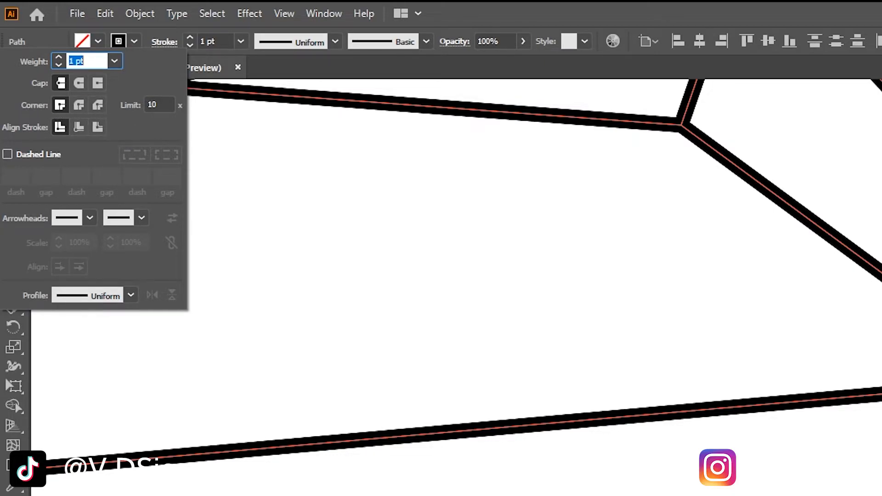
{"action": "left_click", "coordinate": [78, 104]}
{"action": "left_click", "coordinate": [98, 105]}
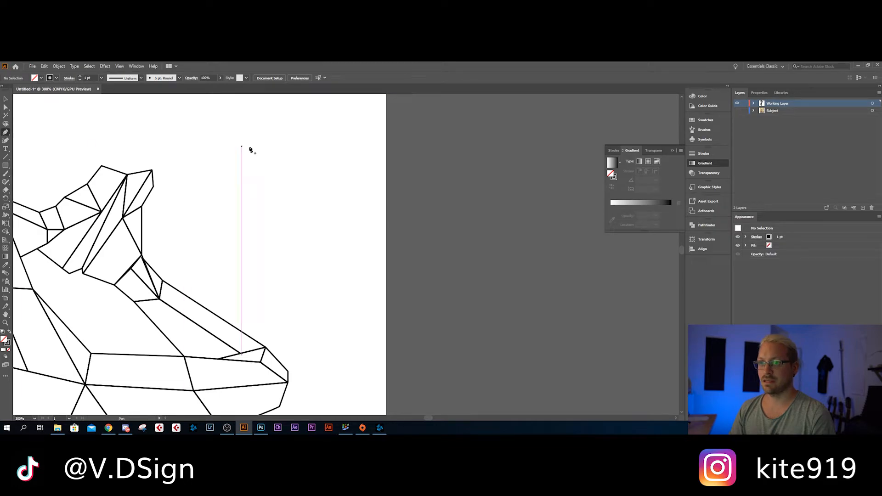
- Draw a closed five-sided test polygon about 48 mm wide and 31 mm high beside the shoes and select it
{"action": "left_click", "coordinate": [297, 141]}
{"action": "left_click", "coordinate": [212, 160]}
{"action": "left_click", "coordinate": [244, 218]}
{"action": "left_click", "coordinate": [349, 239]}
{"action": "left_click", "coordinate": [367, 165]}
{"action": "left_click", "coordinate": [298, 141]}
{"action": "left_click", "coordinate": [5, 99]}
{"action": "left_click", "coordinate": [174, 137]}
{"action": "left_click", "coordinate": [213, 160]}
- Compare the bevel, round and miter corner joins on the test polygon's stroke, ending with the miter join
{"action": "left_click", "coordinate": [69, 78]}
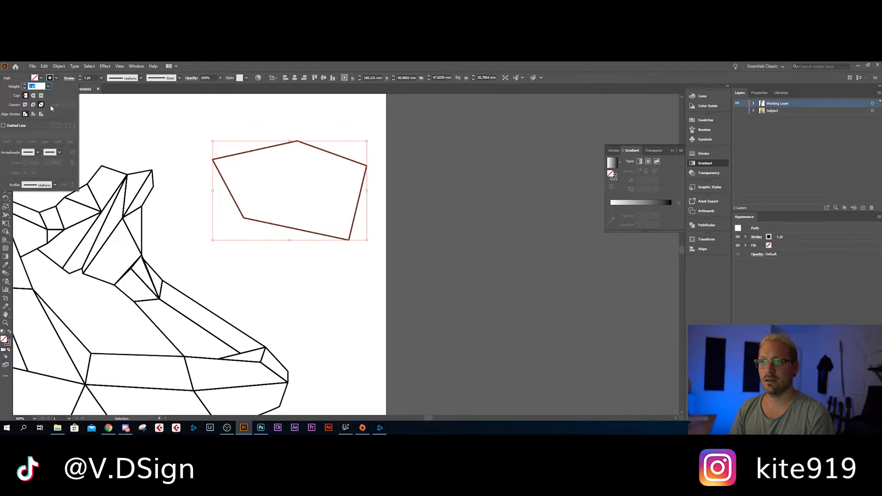
{"action": "scroll", "coordinate": [209, 171], "scroll_direction": "up", "scroll_amount": 10}
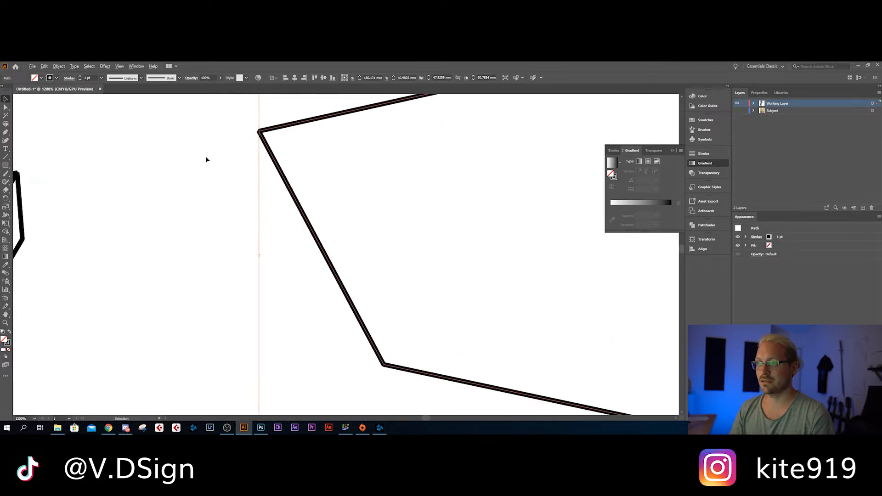
{"action": "left_click", "coordinate": [78, 78]}
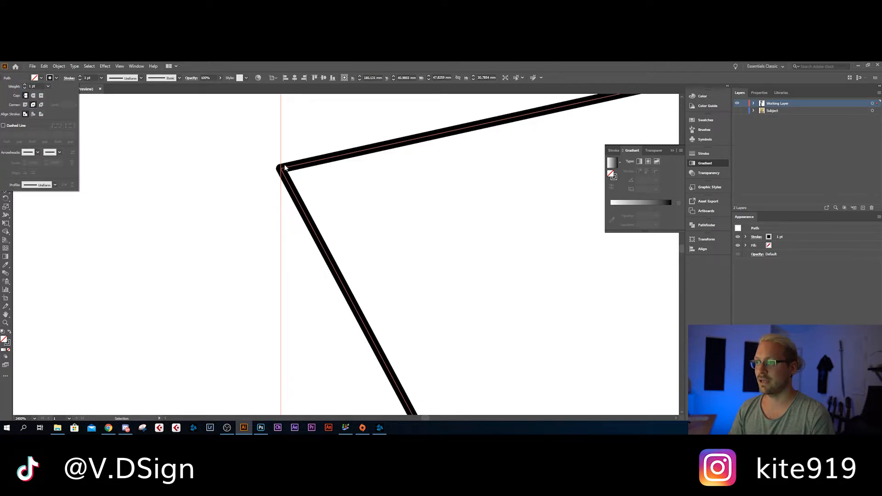
{"action": "left_click", "coordinate": [40, 105]}
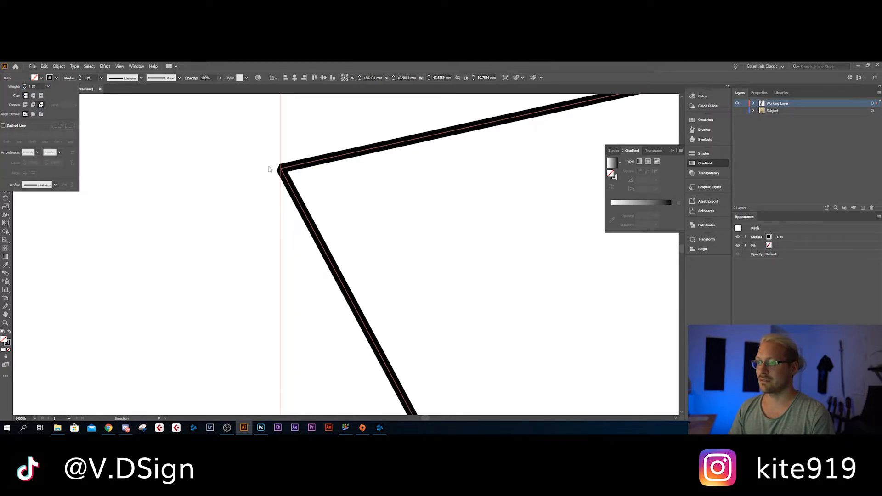
{"action": "left_click", "coordinate": [26, 104]}
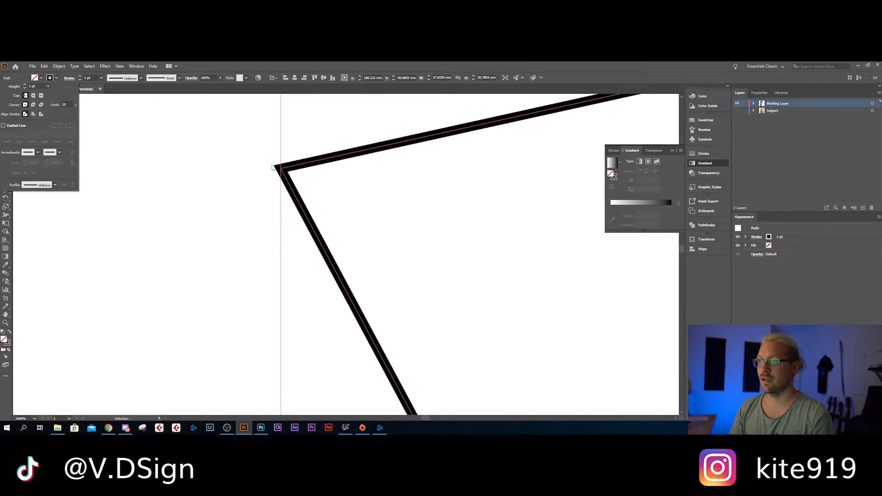
- Delete the five-sided test polygon beside the figure
{"action": "left_click", "coordinate": [241, 187]}
{"action": "scroll", "coordinate": [241, 188], "scroll_direction": "down", "scroll_amount": 5}
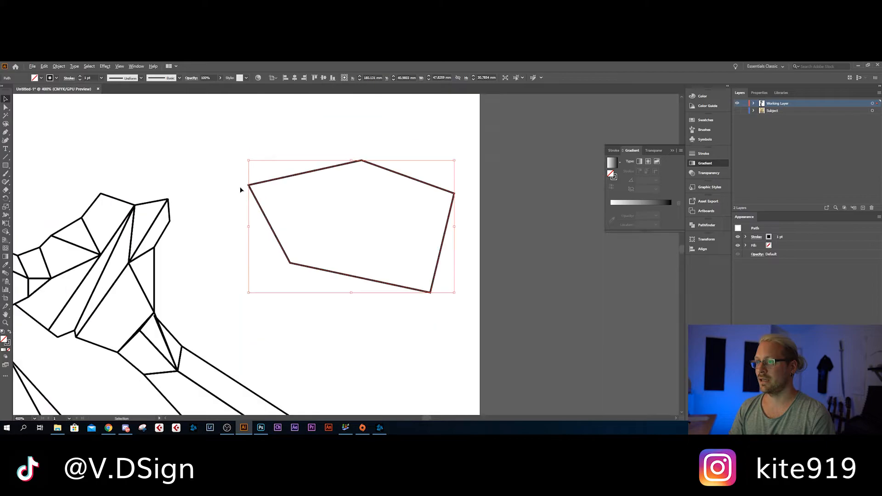
{"action": "scroll", "coordinate": [174, 224], "scroll_direction": "down", "scroll_amount": 1}
{"action": "left_click_drag", "start_coordinate": [367, 316], "coordinate": [254, 154]}
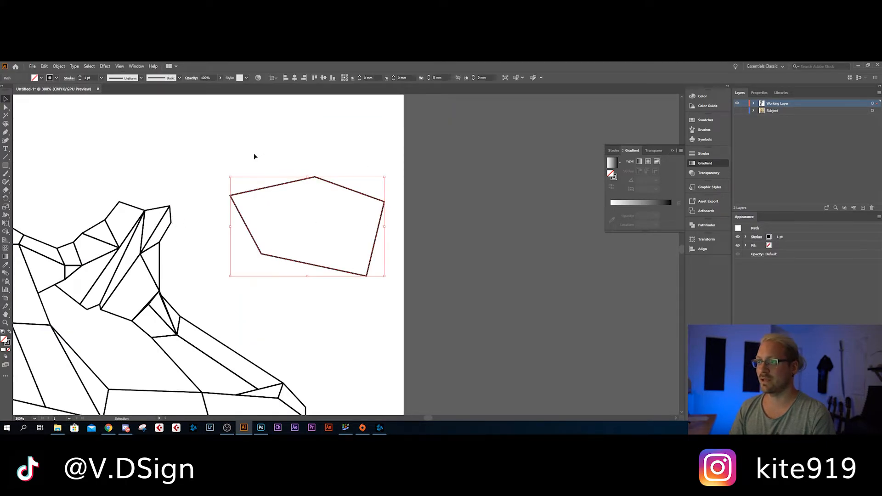
{"action": "key", "text": "Delete"}
{"action": "scroll", "coordinate": [184, 213], "scroll_direction": "down", "scroll_amount": 4}
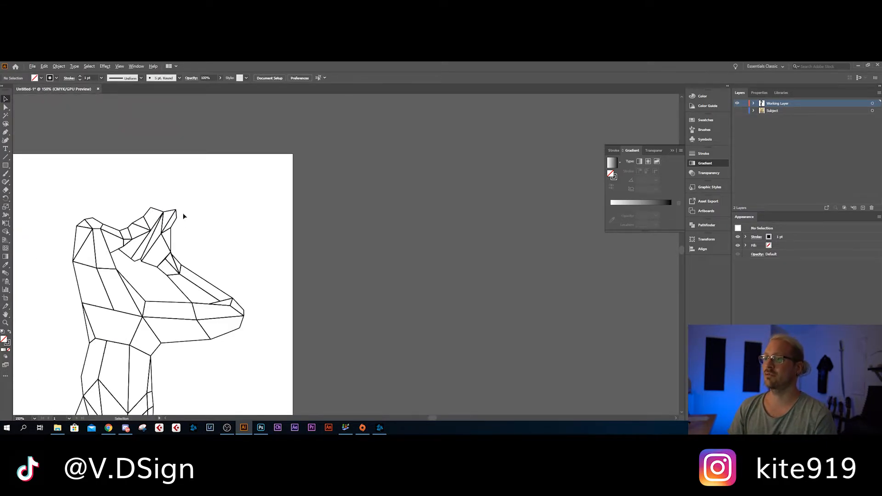
- Select all the figure's paths and open the Transform effect, placing its dialog clear of the artwork
{"action": "left_click_drag", "start_coordinate": [216, 325], "coordinate": [270, 243]}
{"action": "scroll", "coordinate": [255, 250], "scroll_direction": "up", "scroll_amount": 1}
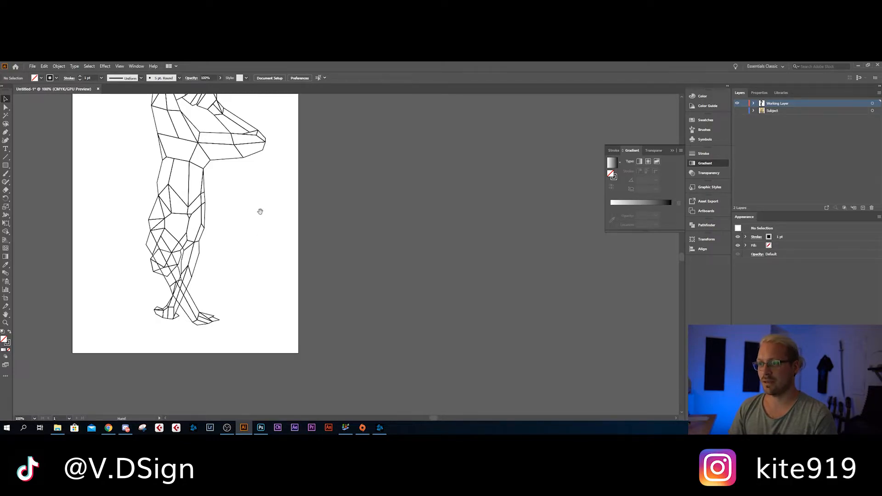
{"action": "scroll", "coordinate": [257, 262], "scroll_direction": "up", "scroll_amount": 2}
{"action": "scroll", "coordinate": [258, 262], "scroll_direction": "down", "scroll_amount": 1}
{"action": "scroll", "coordinate": [259, 263], "scroll_direction": "down", "scroll_amount": 1}
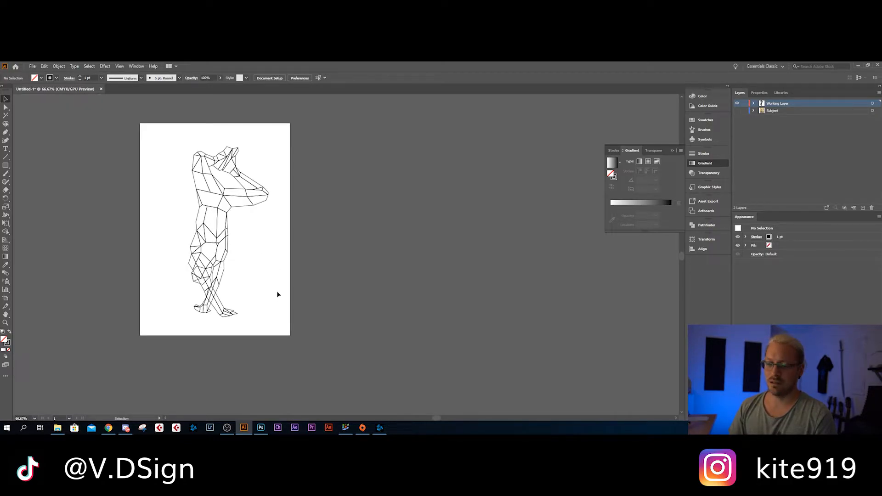
{"action": "key", "text": "ctrl+a"}
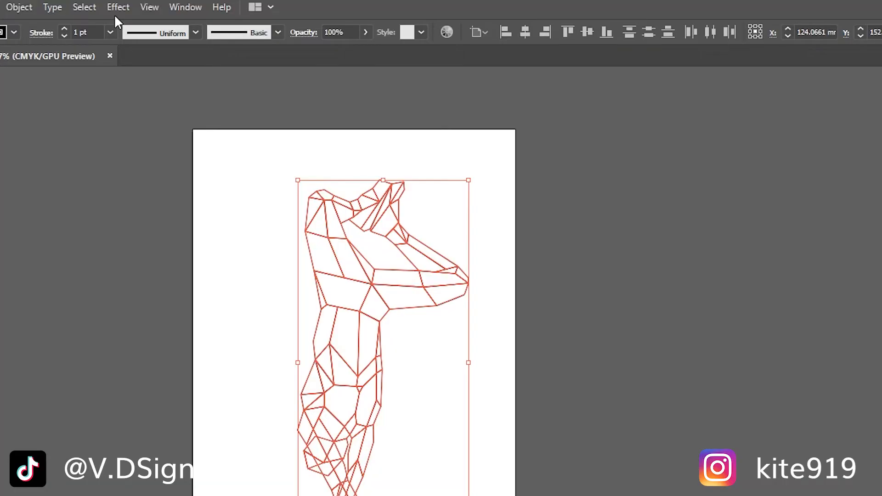
{"action": "left_click", "coordinate": [105, 66]}
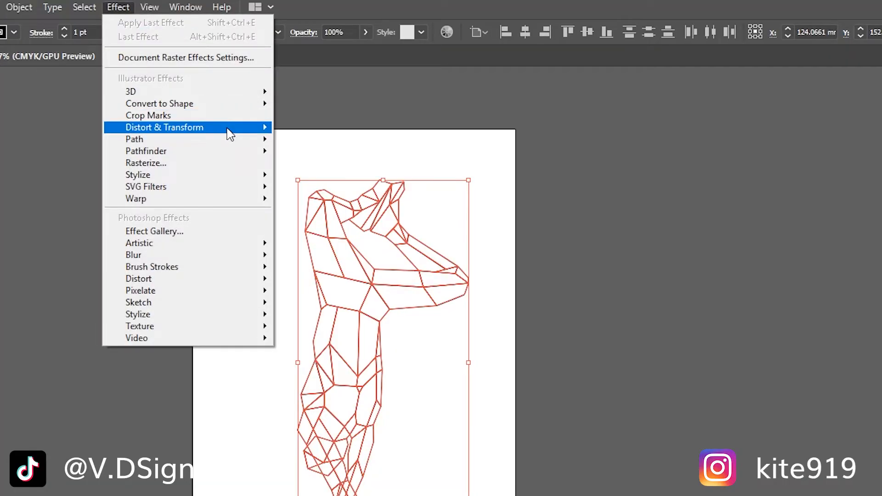
{"action": "mouse_move", "coordinate": [199, 134]}
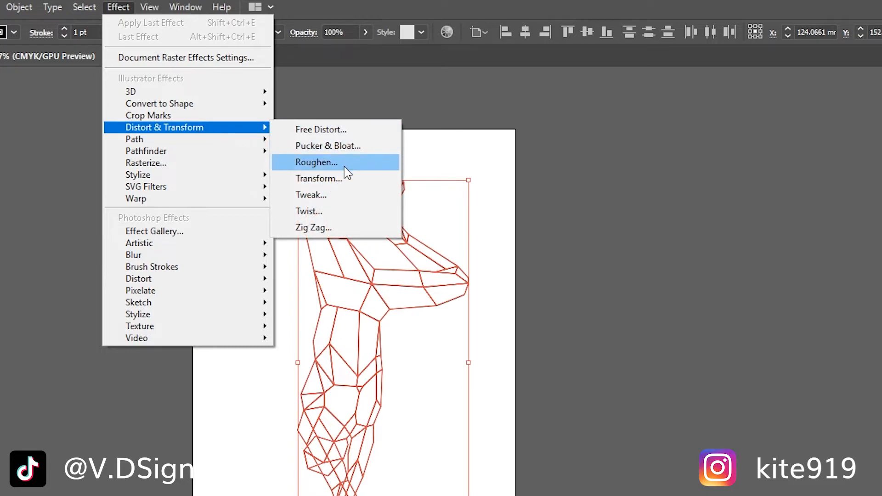
{"action": "left_click", "coordinate": [346, 182]}
{"action": "left_click_drag", "start_coordinate": [150, 138], "coordinate": [436, 132]}
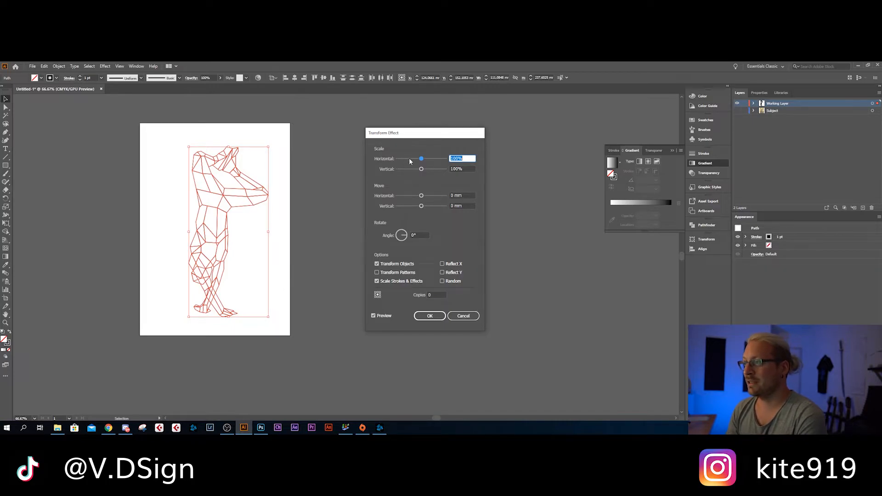
{"action": "left_click_drag", "start_coordinate": [410, 136], "coordinate": [413, 128]}
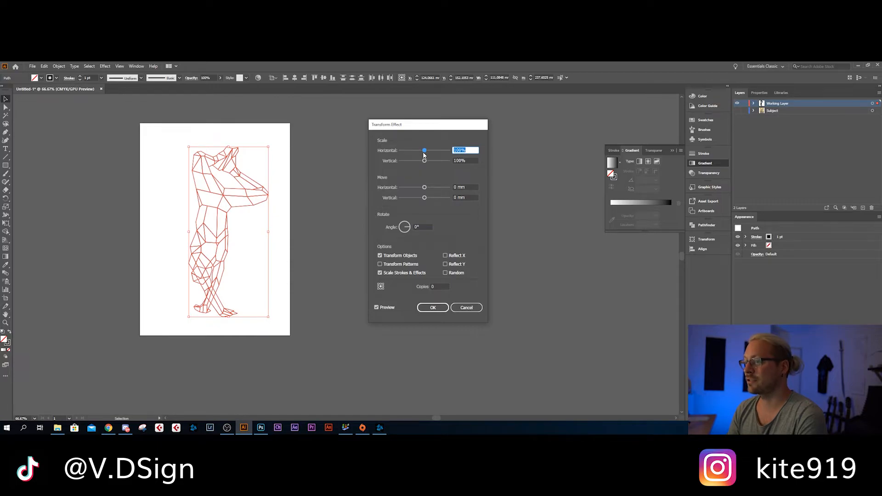
- Try horizontal scales of 87% and 32% in the Transform effect and return the scaling to 100%
{"action": "left_click_drag", "start_coordinate": [424, 153], "coordinate": [421, 152]}
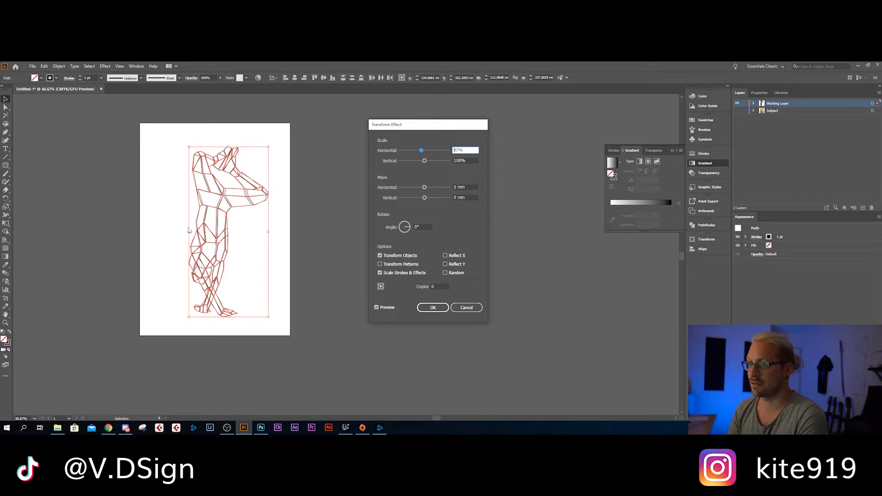
{"action": "left_click_drag", "start_coordinate": [420, 150], "coordinate": [406, 150]}
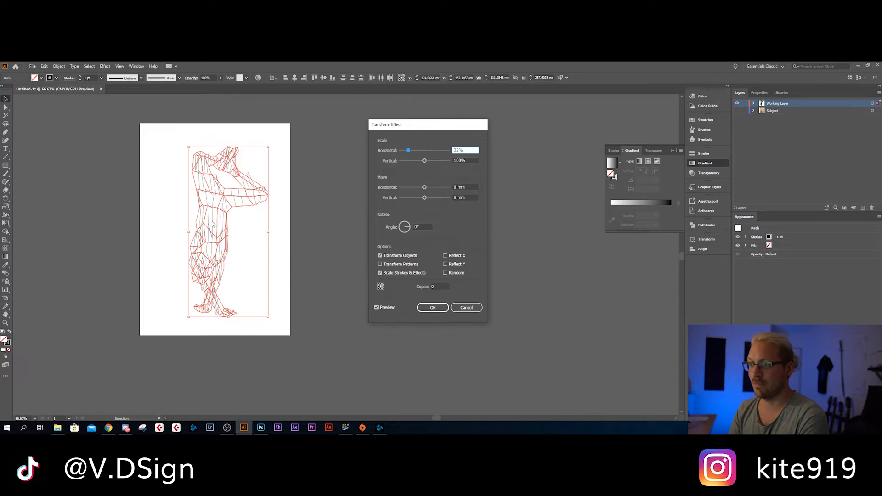
{"action": "left_click_drag", "start_coordinate": [408, 150], "coordinate": [426, 163]}
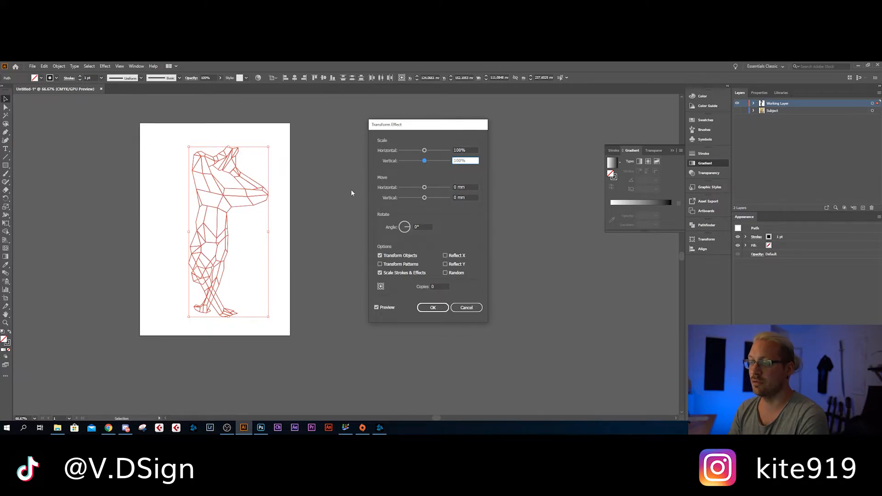
- Set the Transform effect's rotation to 26° and its move to 4.9389 mm horizontally and 8.1139 mm vertically
{"action": "left_click_drag", "start_coordinate": [423, 189], "coordinate": [426, 199]}
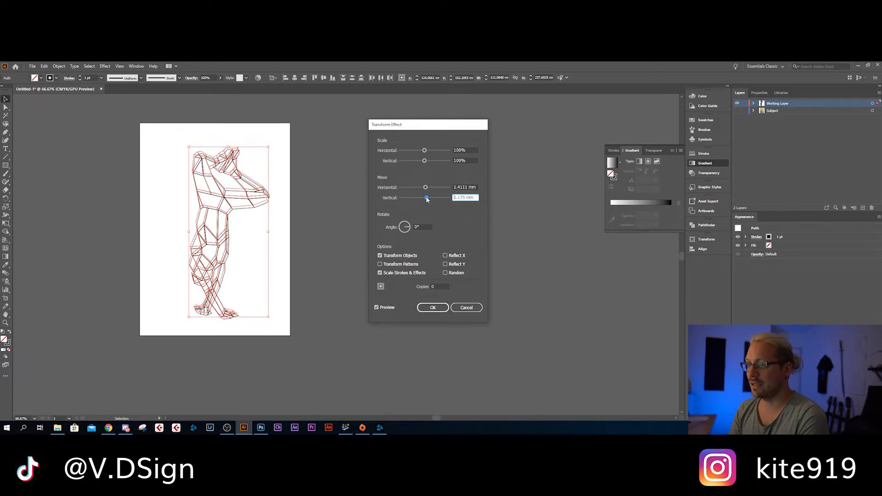
{"action": "left_click", "coordinate": [417, 226]}
{"action": "key", "text": "Up"}
{"action": "key", "text": "Up"}
{"action": "key", "text": "Up"}
{"action": "key", "text": "Up"}
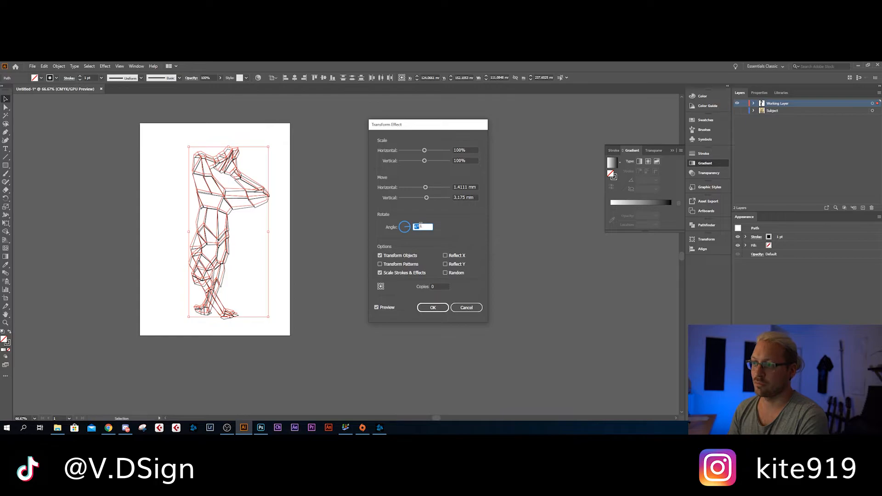
{"action": "key", "text": "Up"}
{"action": "key", "text": "Up"}
{"action": "key", "text": "Up"}
{"action": "key", "text": "Up"}
{"action": "key", "text": "Up"}
{"action": "key", "text": "Up"}
{"action": "key", "text": "Up"}
{"action": "key", "text": "Up"}
{"action": "key", "text": "Up"}
{"action": "key", "text": "Up"}
{"action": "key", "text": "Up"}
{"action": "key", "text": "Up"}
{"action": "key", "text": "Up"}
{"action": "key", "text": "Up"}
{"action": "key", "text": "Up"}
{"action": "key", "text": "Up"}
{"action": "key", "text": "Up"}
{"action": "key", "text": "Up"}
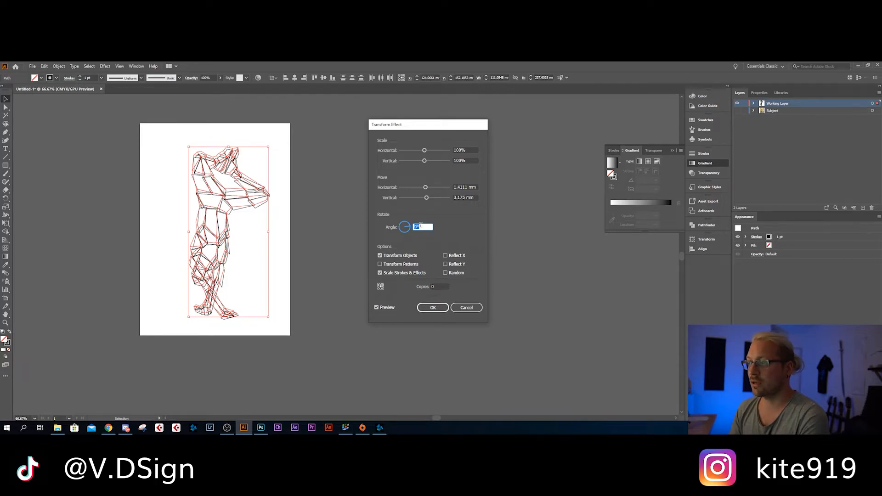
{"action": "key", "text": "Up"}
{"action": "key", "text": "Up"}
{"action": "key", "text": "Up"}
{"action": "key", "text": "Up"}
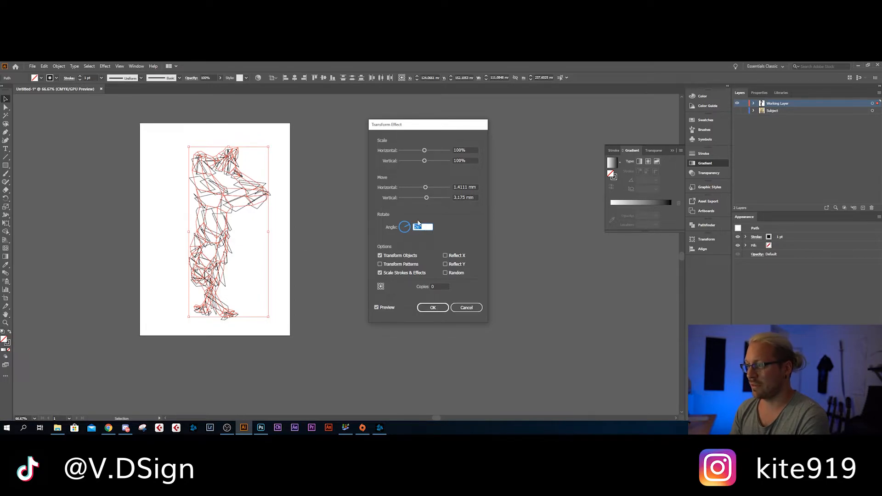
{"action": "left_click_drag", "start_coordinate": [426, 189], "coordinate": [432, 199]}
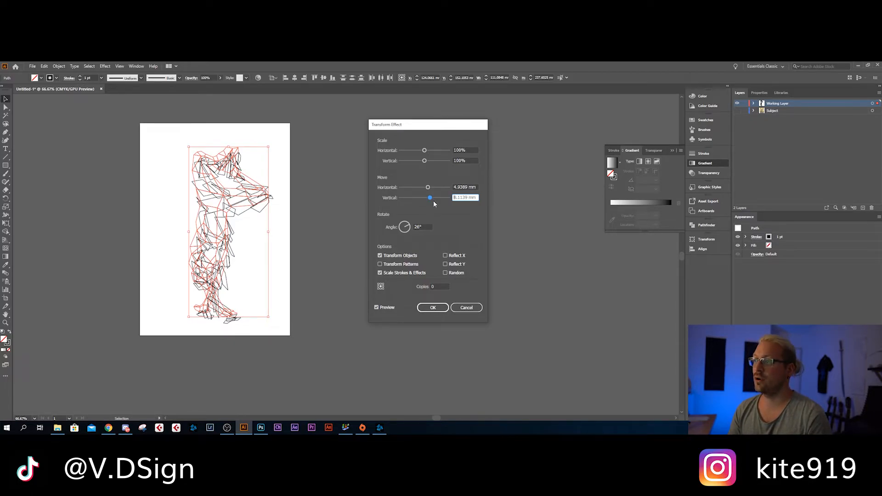
- Set the Transform effect's move to 2.8222 mm horizontally and 5.6444 mm vertically with a 2° rotation, and apply it
{"action": "left_click_drag", "start_coordinate": [429, 199], "coordinate": [426, 187]}
{"action": "scroll", "coordinate": [428, 225], "scroll_direction": "down", "scroll_amount": 2}
{"action": "scroll", "coordinate": [428, 225], "scroll_direction": "down", "scroll_amount": 19}
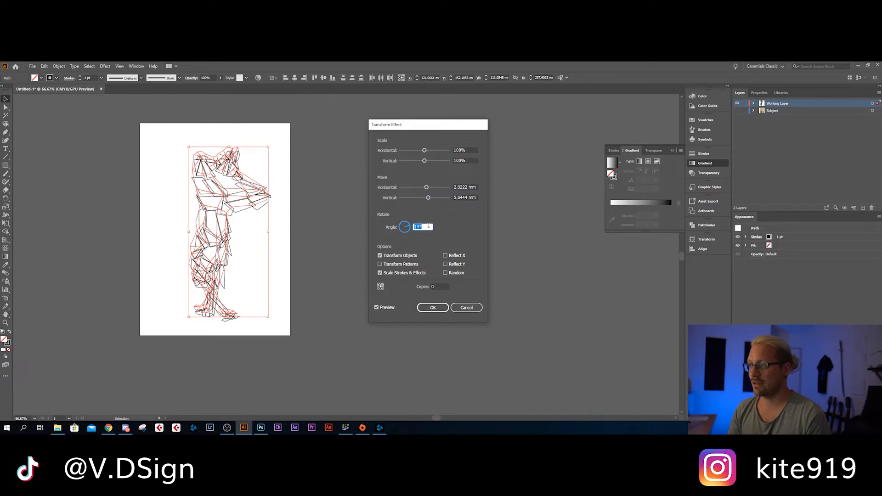
{"action": "scroll", "coordinate": [429, 225], "scroll_direction": "down", "scroll_amount": 2}
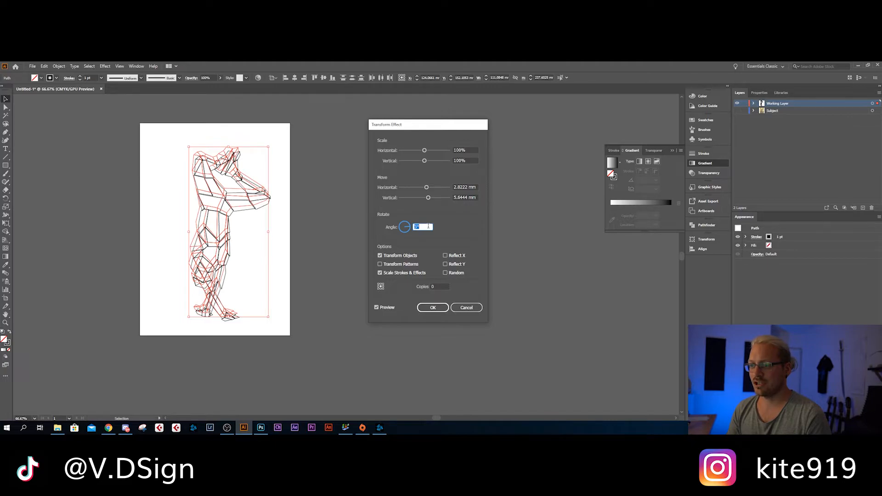
{"action": "scroll", "coordinate": [428, 226], "scroll_direction": "down", "scroll_amount": 1}
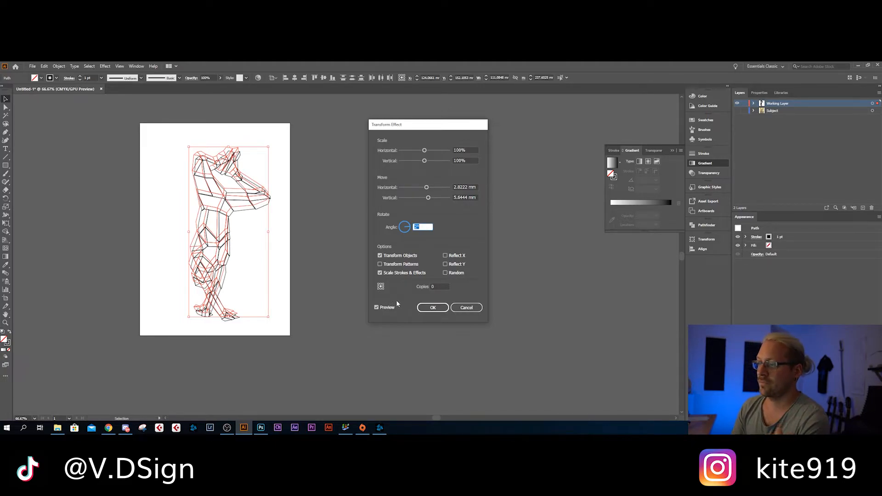
{"action": "left_click", "coordinate": [432, 307]}
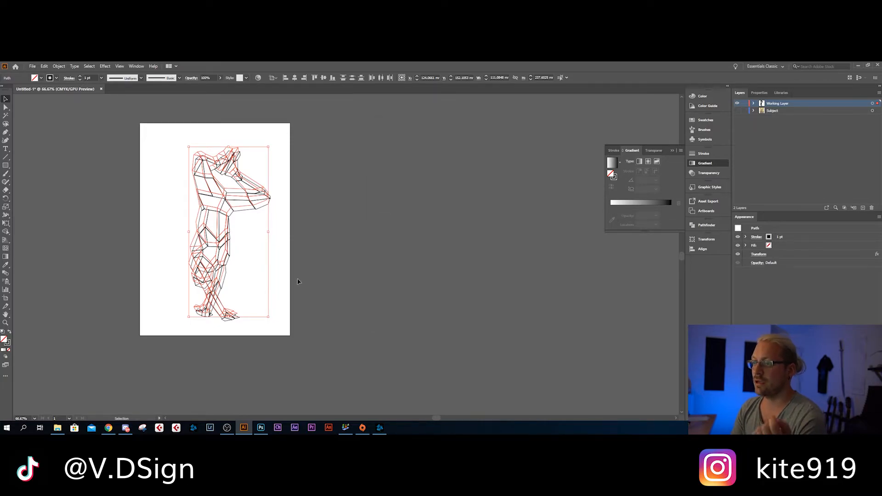
- Deselect the figure and examine its transformed line work around the lower body
{"action": "left_click", "coordinate": [288, 281]}
{"action": "scroll", "coordinate": [274, 256], "scroll_direction": "up", "scroll_amount": 3}
{"action": "left_click_drag", "start_coordinate": [208, 226], "coordinate": [360, 203]}
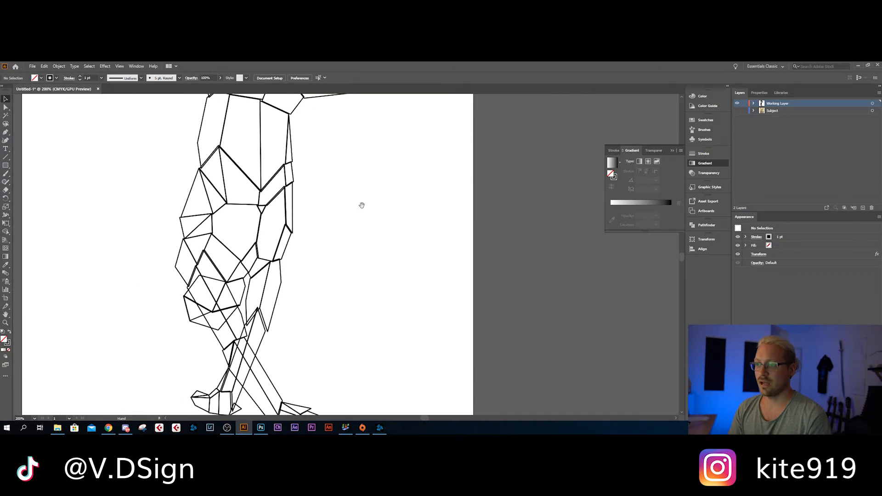
{"action": "scroll", "coordinate": [363, 205], "scroll_direction": "down", "scroll_amount": 2}
{"action": "left_click_drag", "start_coordinate": [351, 259], "coordinate": [349, 269]}
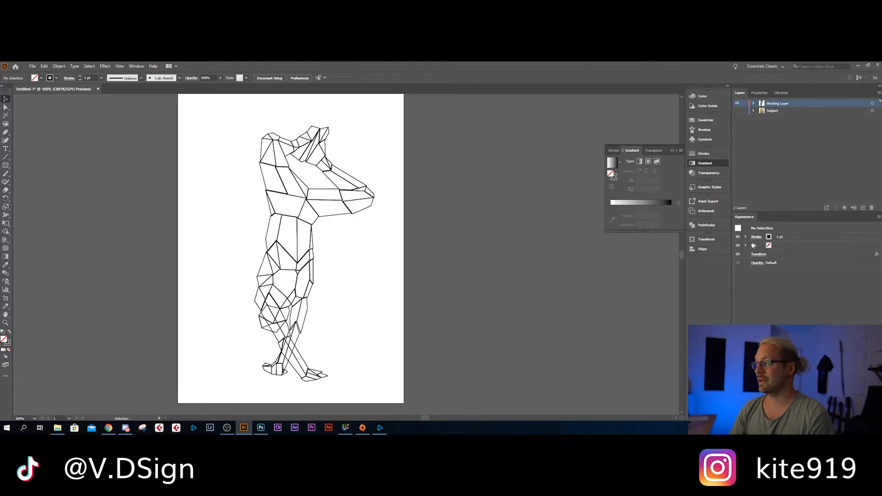
- Select all paths, compare the figure with the Transform effect hidden and shown, and check the effect's settings without changing them
{"action": "key", "text": "ctrl+a"}
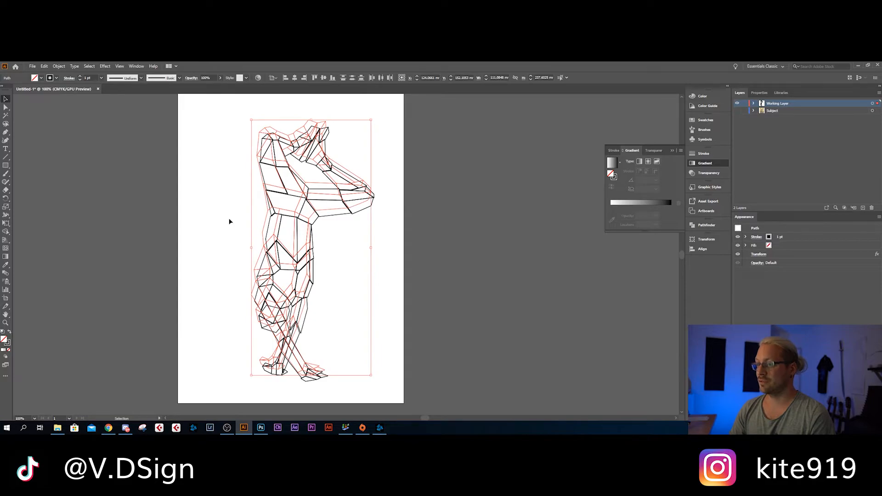
{"action": "left_click", "coordinate": [738, 255]}
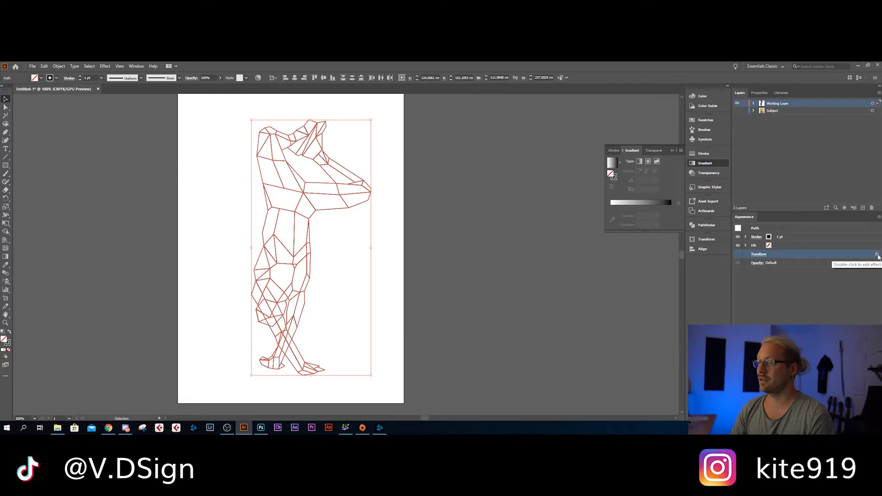
{"action": "left_click", "coordinate": [737, 254]}
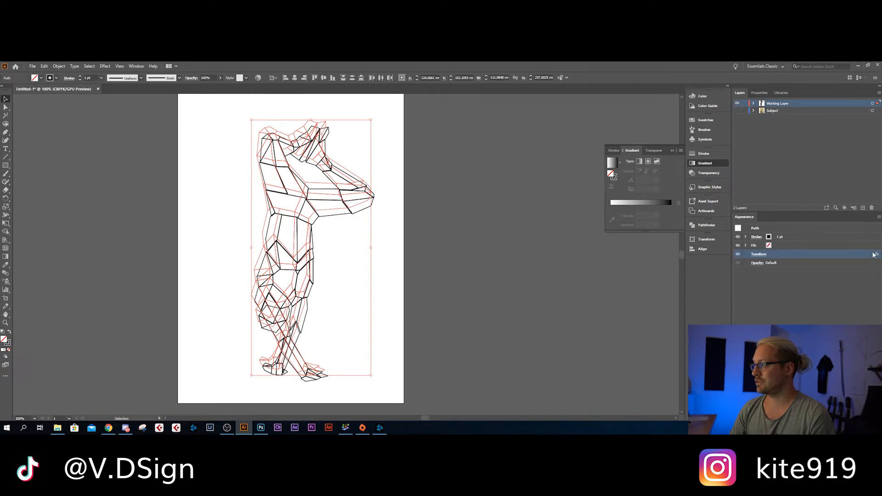
{"action": "double_click", "coordinate": [785, 256]}
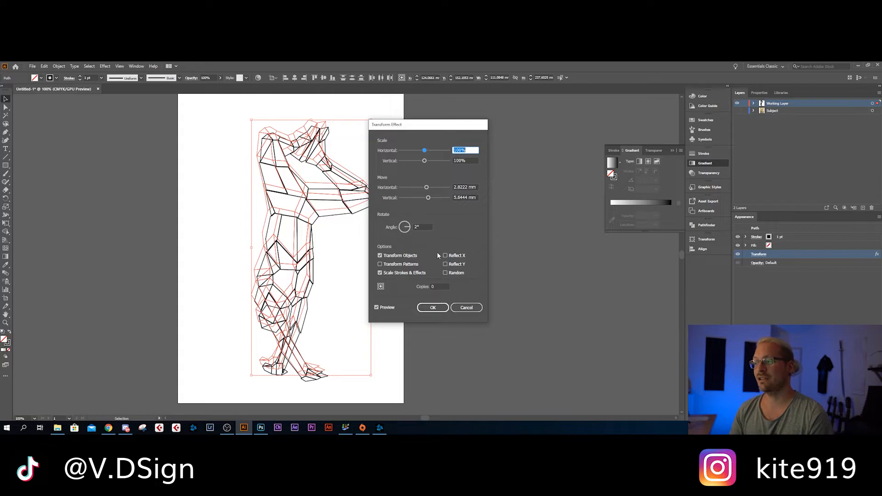
{"action": "left_click", "coordinate": [466, 307]}
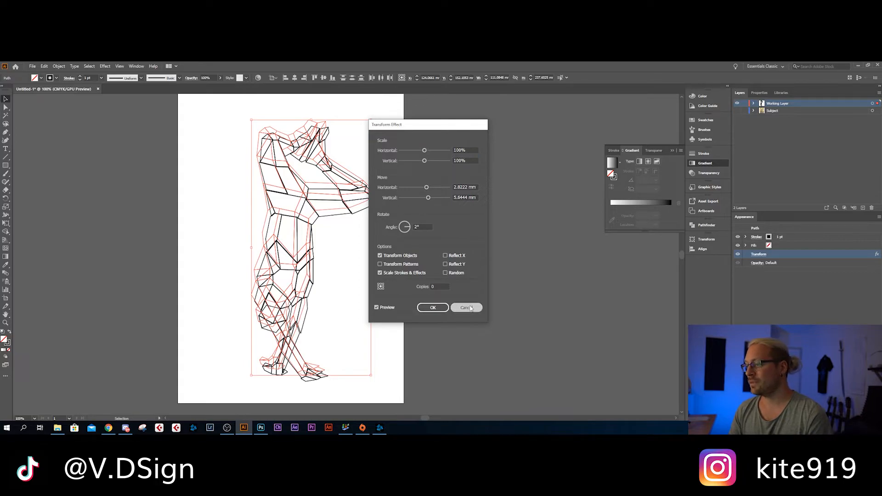
{"action": "left_click", "coordinate": [737, 255]}
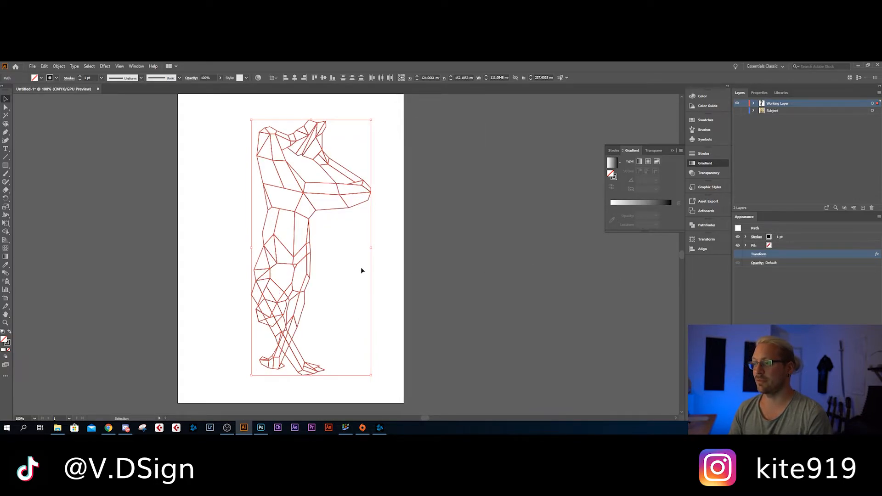
{"action": "left_click", "coordinate": [737, 255]}
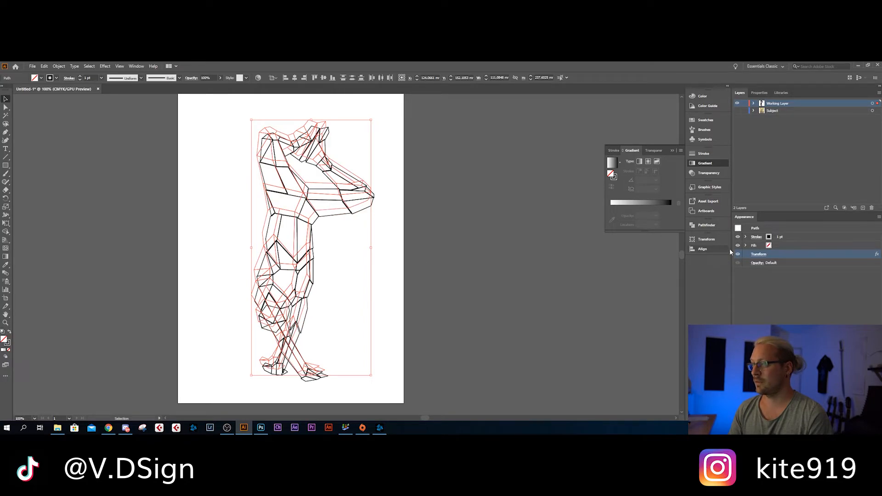
- Compare the unselected figure without and with the Transform effect, leaving it shown, and inspect the torso line work
{"action": "left_click", "coordinate": [738, 255]}
{"action": "left_click", "coordinate": [383, 264]}
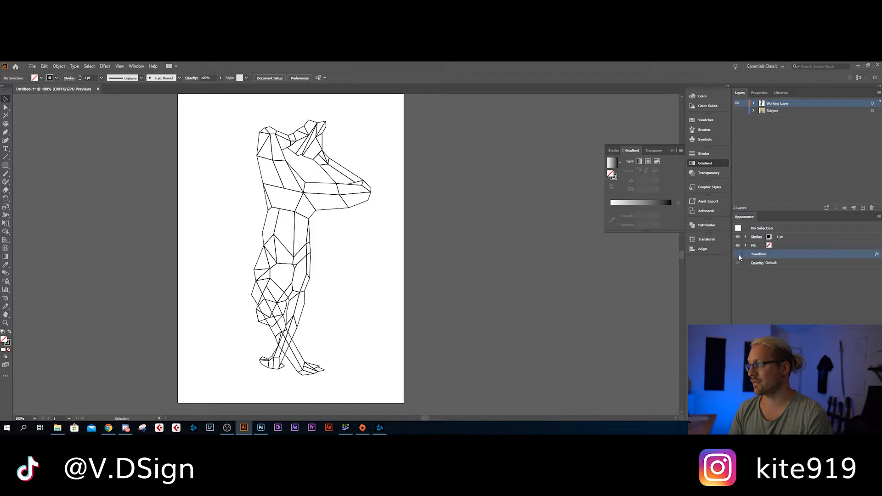
{"action": "key", "text": "ctrl+a"}
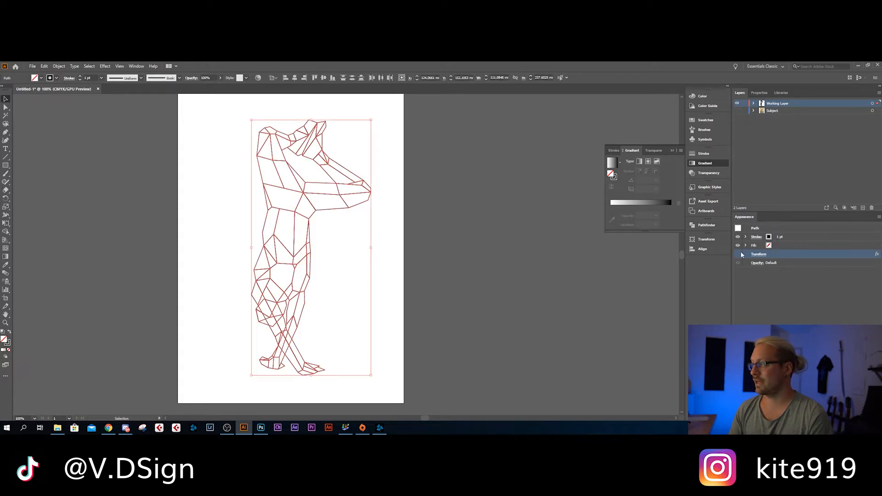
{"action": "left_click", "coordinate": [738, 255]}
{"action": "left_click", "coordinate": [390, 272]}
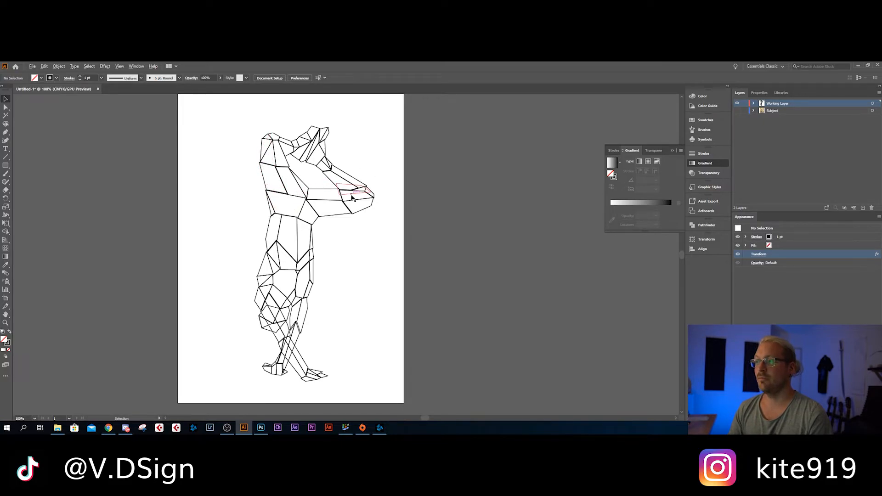
{"action": "scroll", "coordinate": [350, 194], "scroll_direction": "up", "scroll_amount": 3}
{"action": "scroll", "coordinate": [351, 194], "scroll_direction": "down", "scroll_amount": 3}
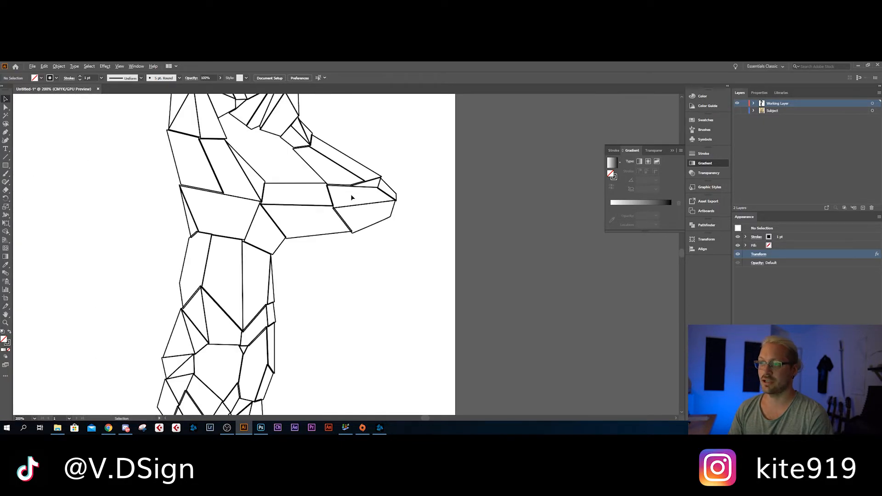
{"action": "scroll", "coordinate": [351, 198], "scroll_direction": "down", "scroll_amount": 1}
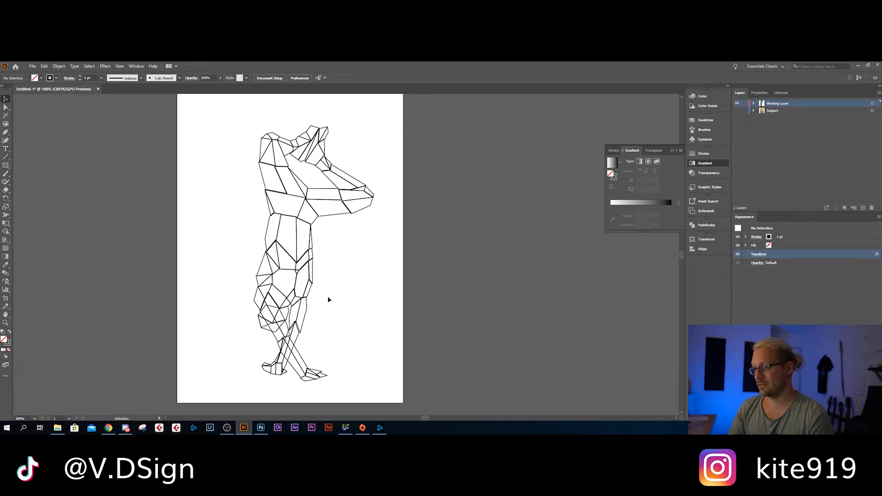
- Switch to Photoshop to examine the crossing limbs in the T-shirt mock-up, and return to Illustrator
{"action": "left_click", "coordinate": [261, 428]}
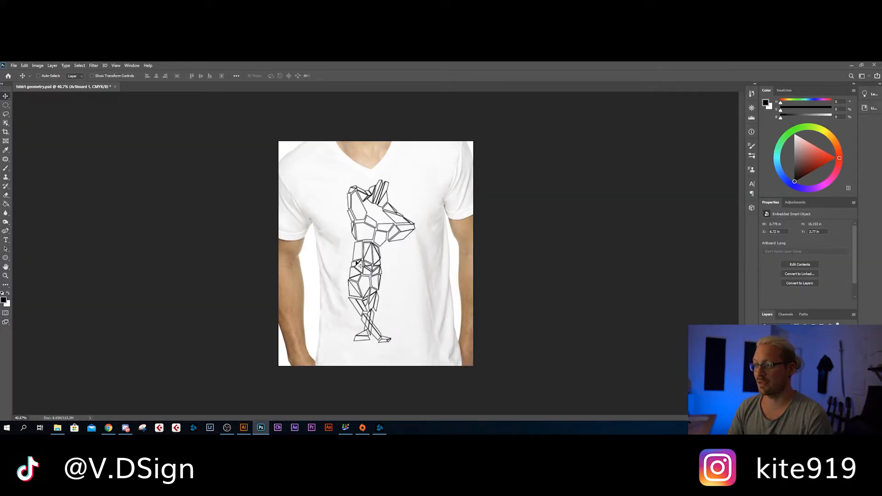
{"action": "scroll", "coordinate": [362, 261], "scroll_direction": "up", "scroll_amount": 6}
{"action": "left_click_drag", "start_coordinate": [365, 355], "coordinate": [385, 258]}
{"action": "scroll", "coordinate": [382, 271], "scroll_direction": "up", "scroll_amount": 7}
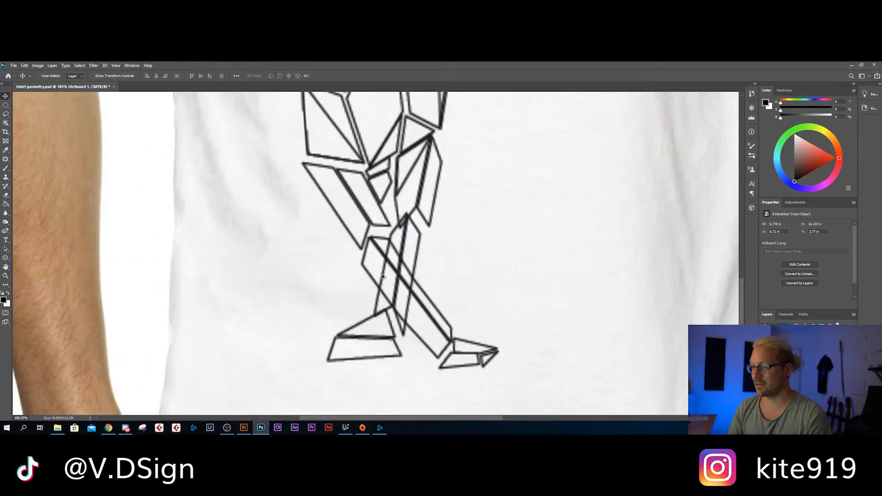
{"action": "scroll", "coordinate": [389, 278], "scroll_direction": "down", "scroll_amount": 8}
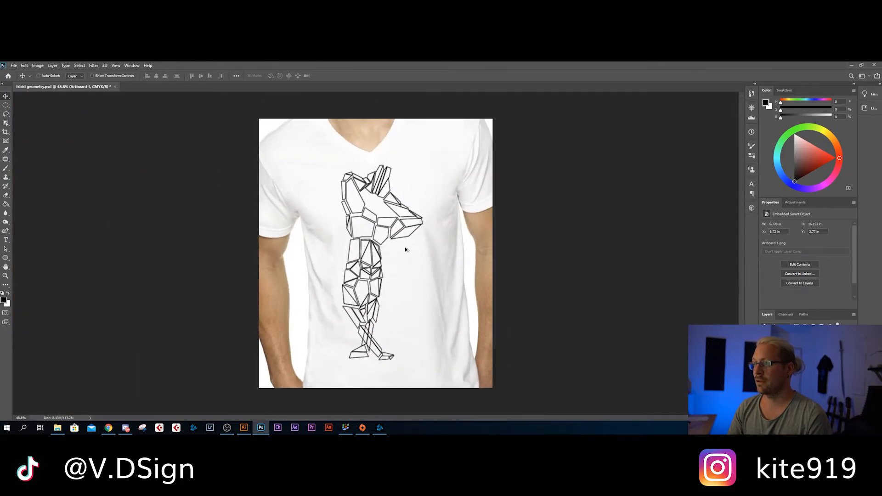
{"action": "left_click", "coordinate": [243, 428]}
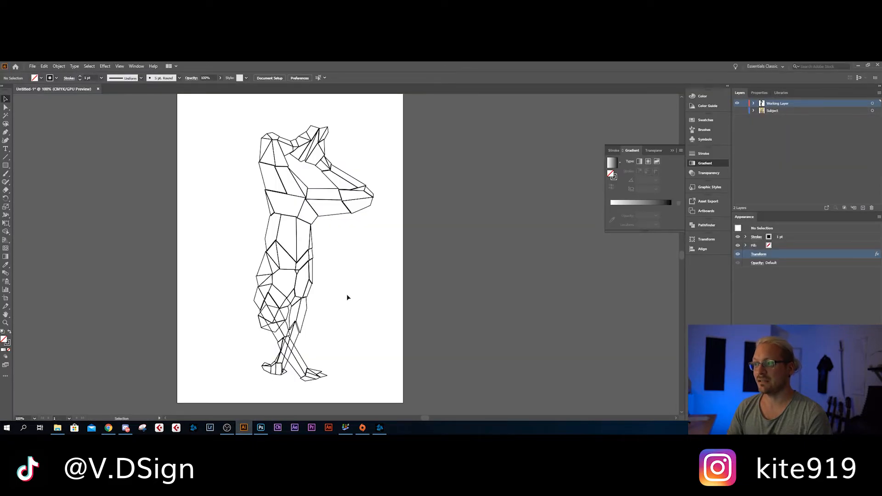
- Expand the appearance of all the figure's paths to make the Transform effect permanent, and deselect them
{"action": "key", "text": "ctrl+a"}
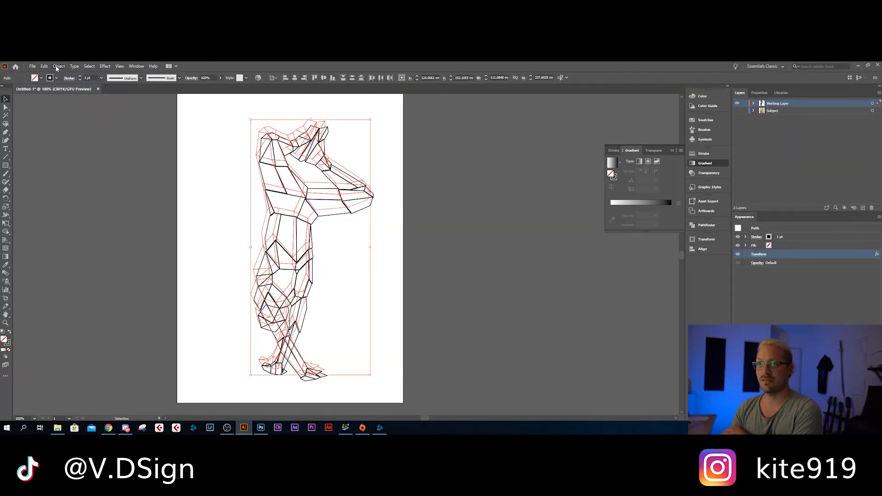
{"action": "left_click", "coordinate": [59, 66]}
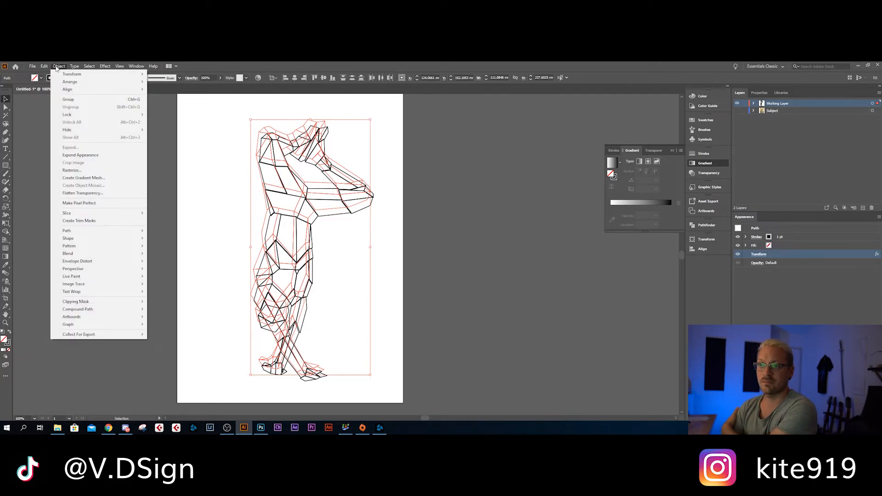
{"action": "left_click", "coordinate": [80, 155]}
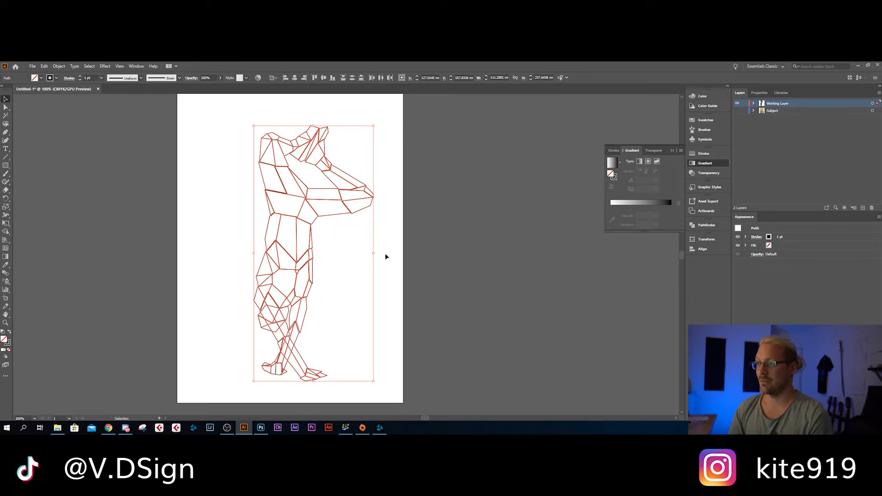
{"action": "left_click", "coordinate": [44, 67]}
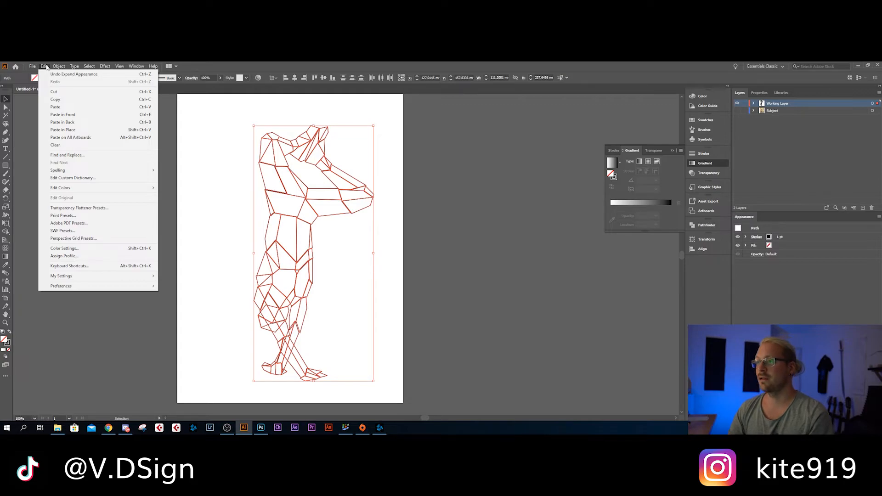
{"action": "left_click", "coordinate": [45, 66]}
{"action": "left_click", "coordinate": [209, 143]}
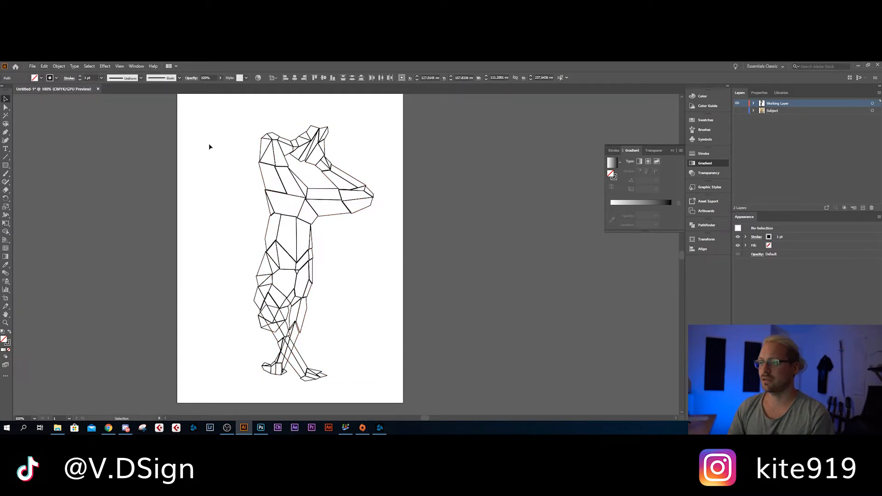
- Try erasing the long narrow polygon's section inside the crossing limb above the hands with the Eraser tool, and undo it
{"action": "scroll", "coordinate": [363, 270], "scroll_direction": "up", "scroll_amount": 2}
{"action": "scroll", "coordinate": [317, 278], "scroll_direction": "down", "scroll_amount": 3}
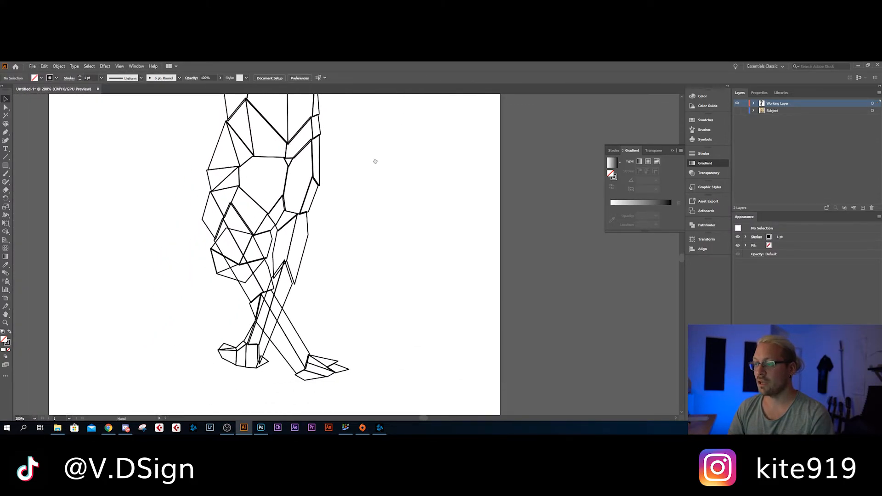
{"action": "scroll", "coordinate": [317, 309], "scroll_direction": "up", "scroll_amount": 1}
{"action": "scroll", "coordinate": [370, 213], "scroll_direction": "down", "scroll_amount": 2}
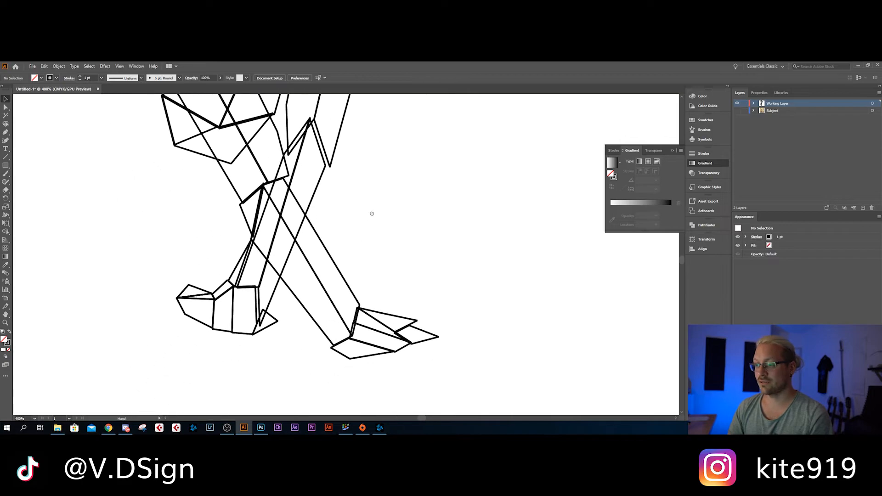
{"action": "left_click", "coordinate": [273, 235]}
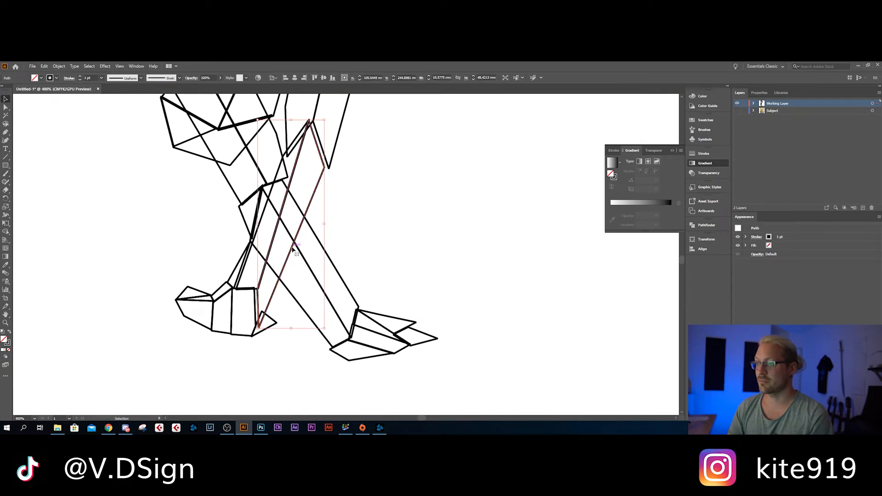
{"action": "left_click", "coordinate": [384, 230]}
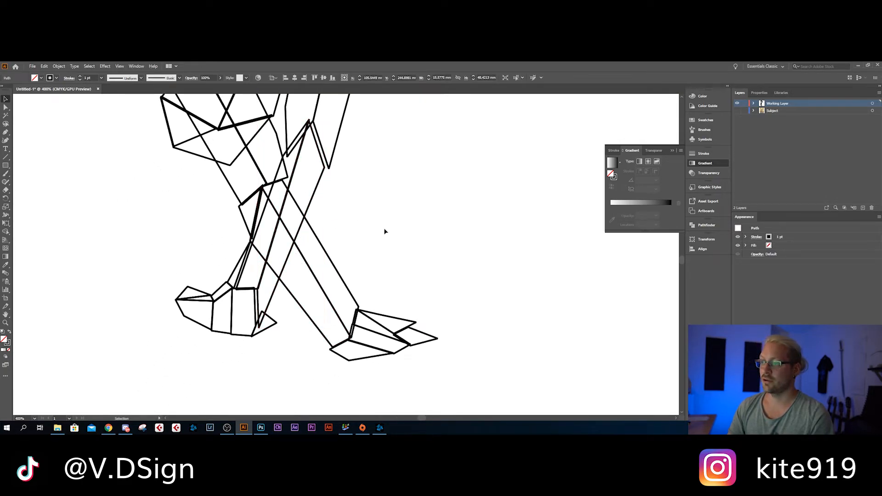
{"action": "left_click", "coordinate": [274, 231]}
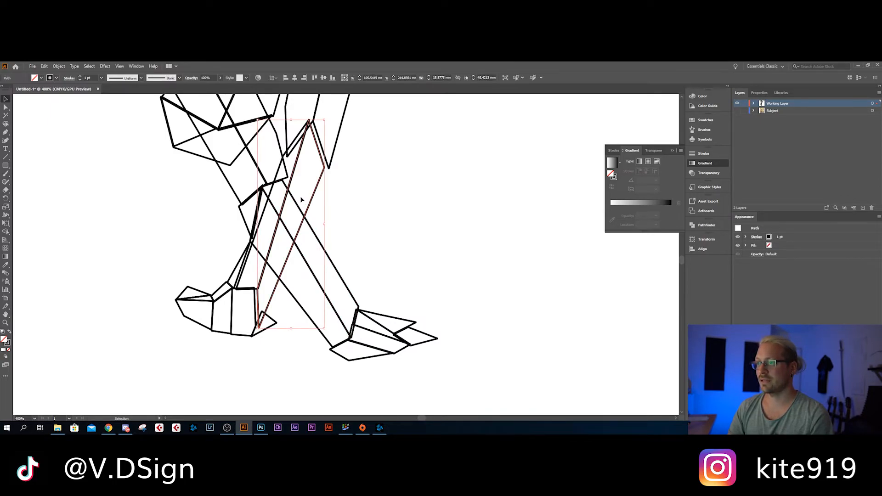
{"action": "left_click", "coordinate": [5, 189]}
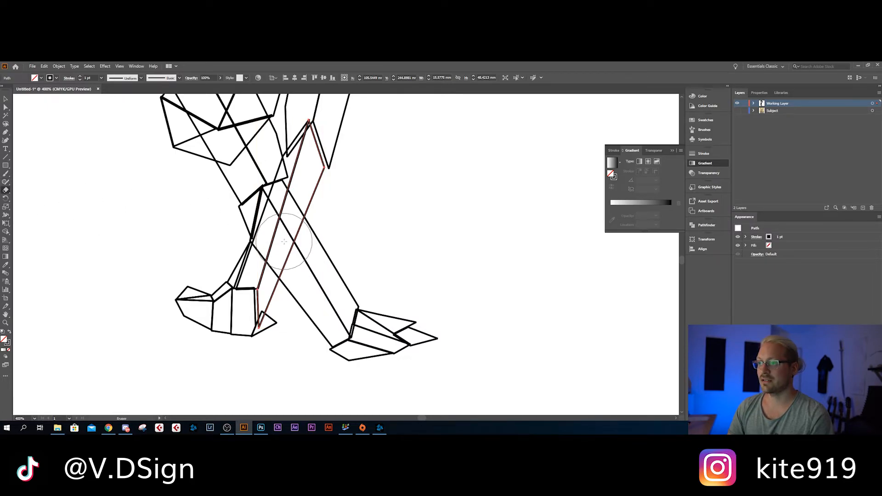
{"action": "mouse_move", "coordinate": [283, 241]}
{"action": "left_mouse_down"}
{"action": "mouse_move", "coordinate": [270, 213]}
{"action": "mouse_move", "coordinate": [287, 253]}
{"action": "left_mouse_up"}
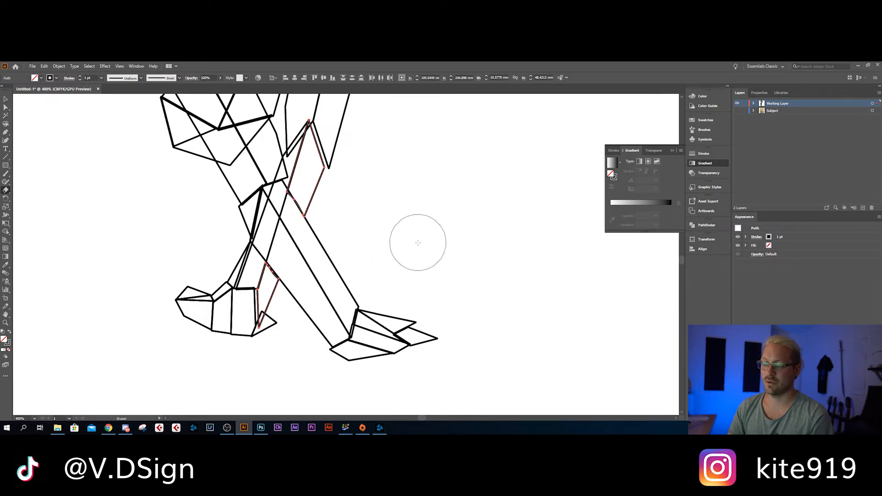
{"action": "key", "text": "ctrl+z"}
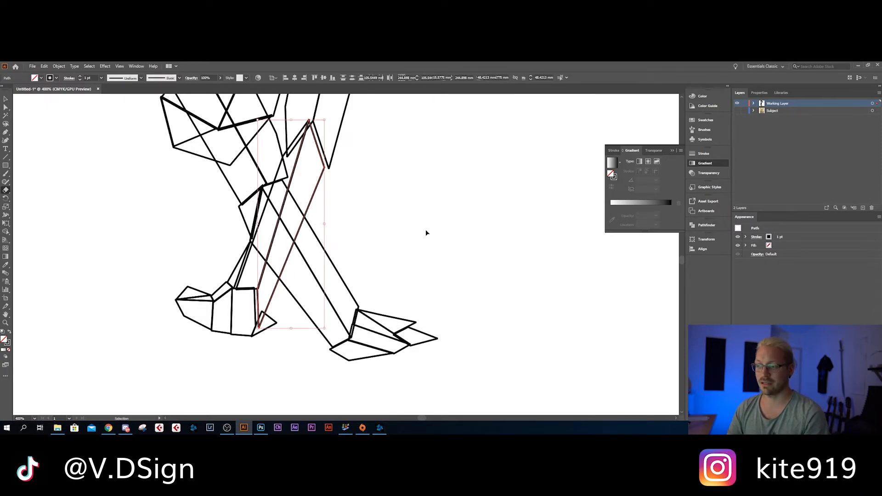
- Select the polygons of the crossing forearm above the hands, try moving them aside, and undo the move
{"action": "left_click", "coordinate": [5, 99]}
{"action": "left_click", "coordinate": [393, 205]}
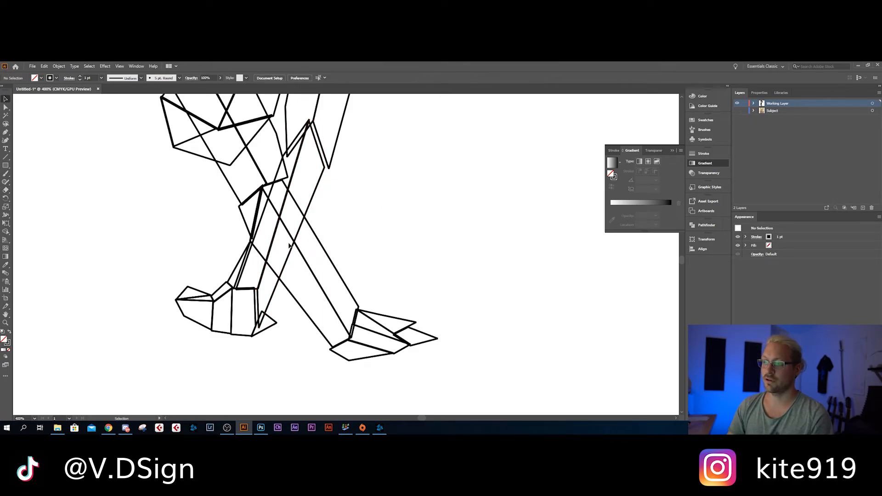
{"action": "left_click", "coordinate": [273, 255]}
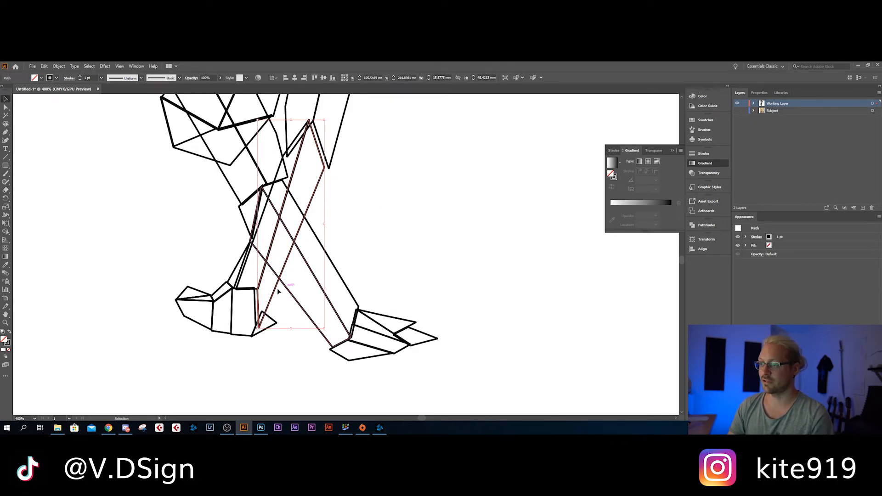
{"action": "scroll", "coordinate": [236, 294], "scroll_direction": "up", "scroll_amount": 4}
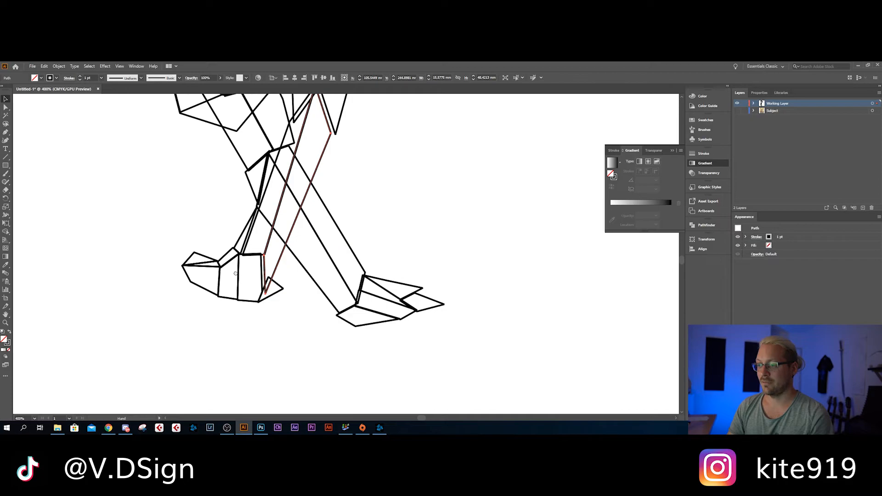
{"action": "scroll", "coordinate": [240, 278], "scroll_direction": "down", "scroll_amount": 4}
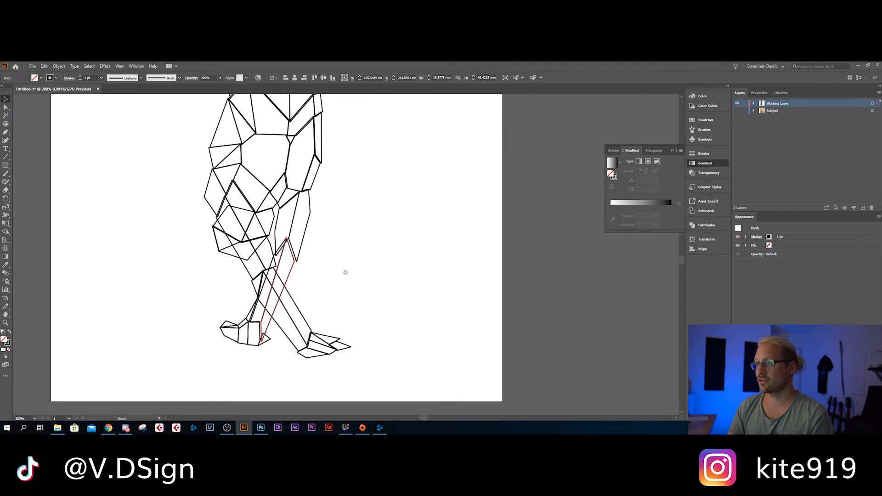
{"action": "scroll", "coordinate": [354, 307], "scroll_direction": "up", "scroll_amount": 4}
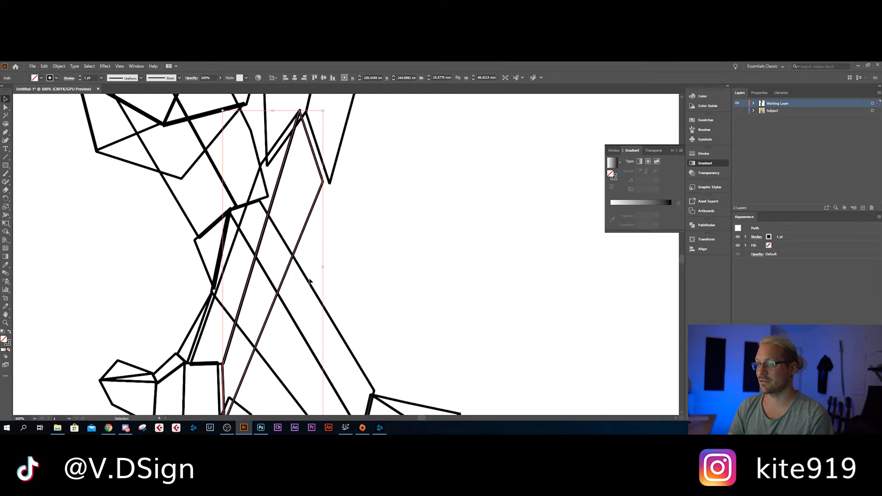
{"action": "scroll", "coordinate": [435, 251], "scroll_direction": "down", "scroll_amount": 2}
{"action": "left_click", "coordinate": [373, 299], "text": "shift"}
{"action": "left_click_drag", "start_coordinate": [373, 299], "coordinate": [405, 269]}
{"action": "key", "text": "ctrl+z"}
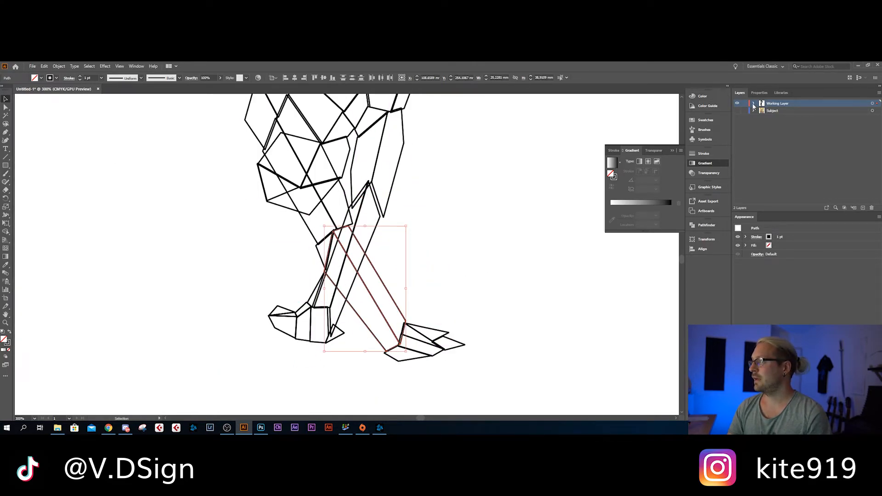
- Locate the selected forearm polygons among the Working Layer's paths and bring them to the front
{"action": "left_click", "coordinate": [753, 104]}
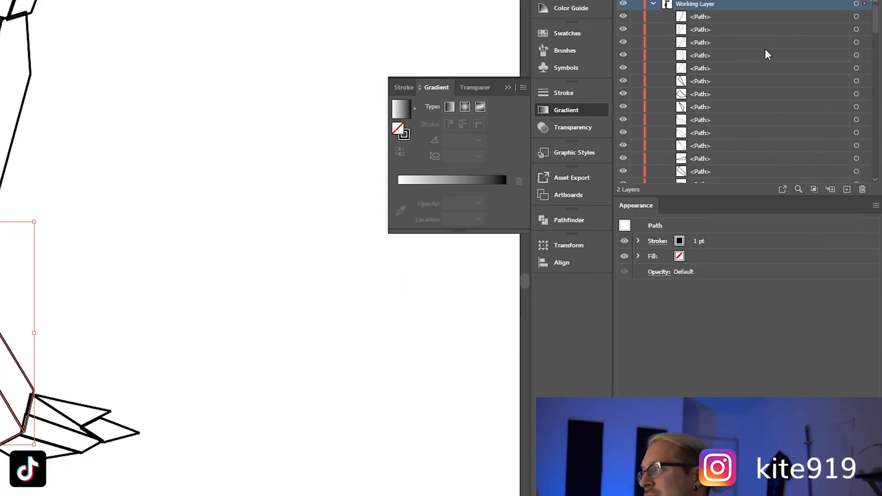
{"action": "scroll", "coordinate": [816, 133], "scroll_direction": "down", "scroll_amount": 15}
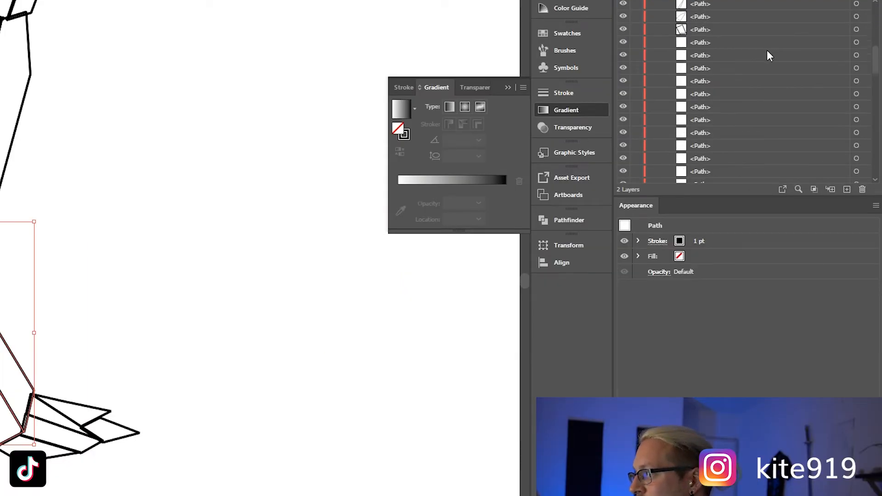
{"action": "scroll", "coordinate": [750, 99], "scroll_direction": "up", "scroll_amount": 3}
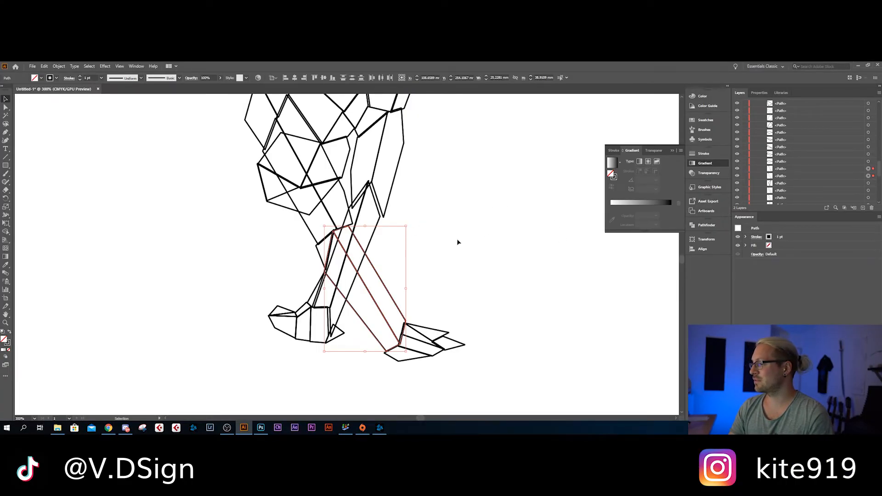
{"action": "right_click", "coordinate": [370, 295]}
{"action": "mouse_move", "coordinate": [424, 256]}
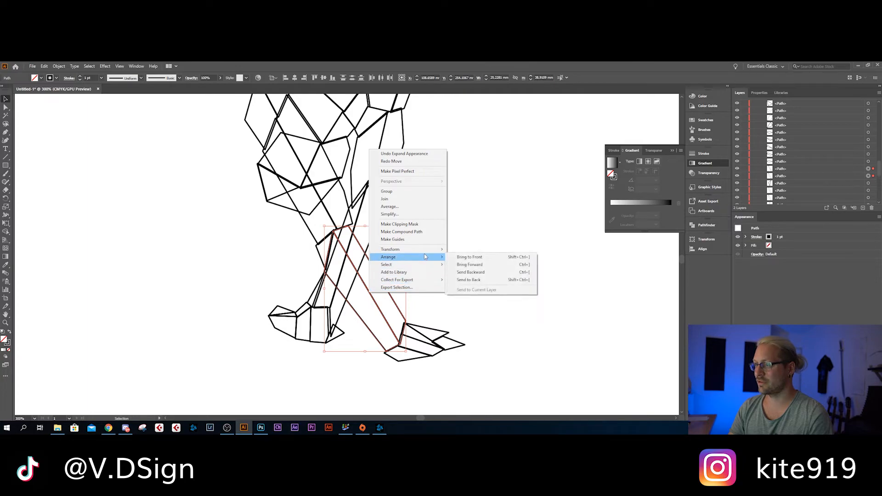
{"action": "left_click", "coordinate": [477, 257]}
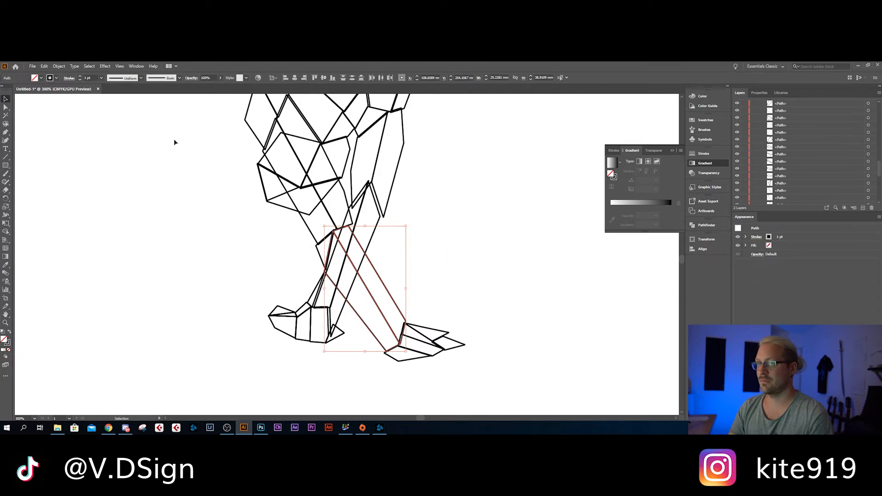
- Fill the front forearm polygons with white to hide the lines behind them, and deselect them to check the overlap
{"action": "left_click", "coordinate": [42, 77]}
{"action": "left_click", "coordinate": [12, 91]}
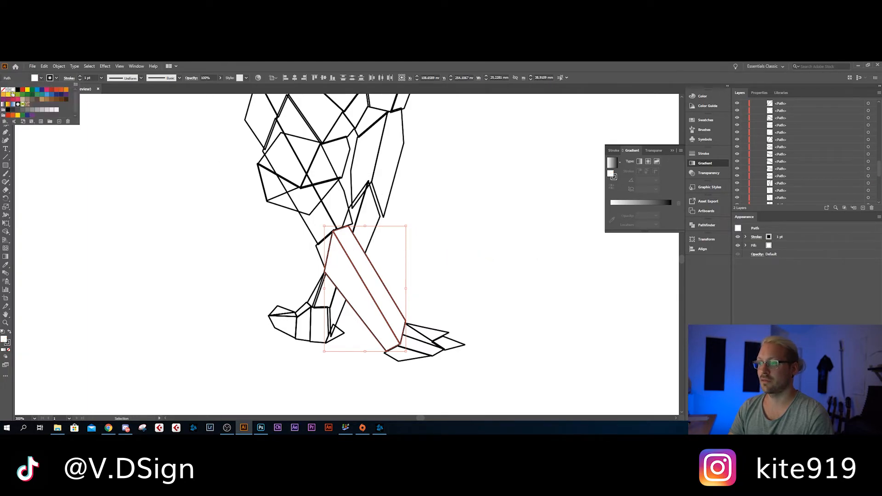
{"action": "left_click", "coordinate": [482, 231]}
{"action": "scroll", "coordinate": [481, 227], "scroll_direction": "down", "scroll_amount": 2}
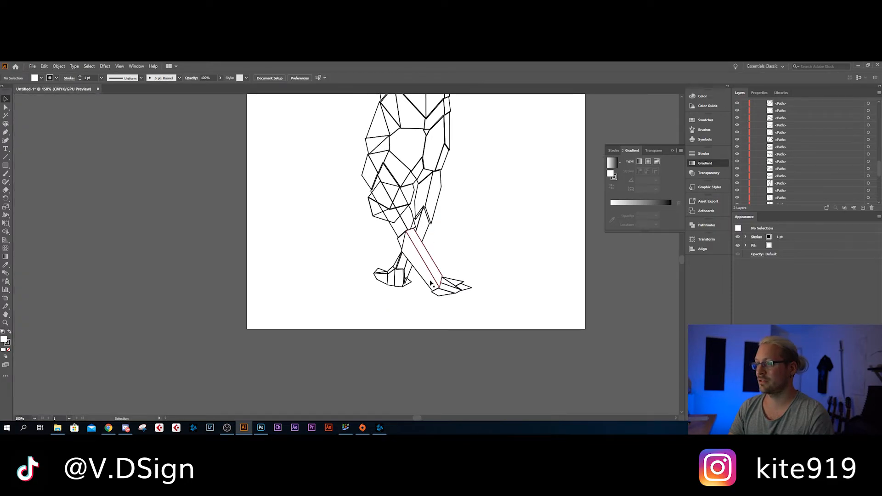
{"action": "left_click_drag", "start_coordinate": [469, 216], "coordinate": [429, 288]}
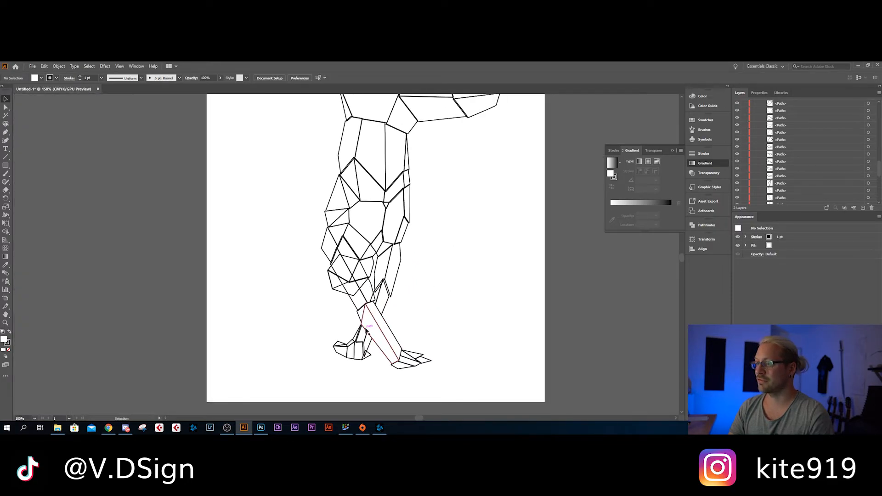
{"action": "scroll", "coordinate": [469, 239], "scroll_direction": "down", "scroll_amount": 1}
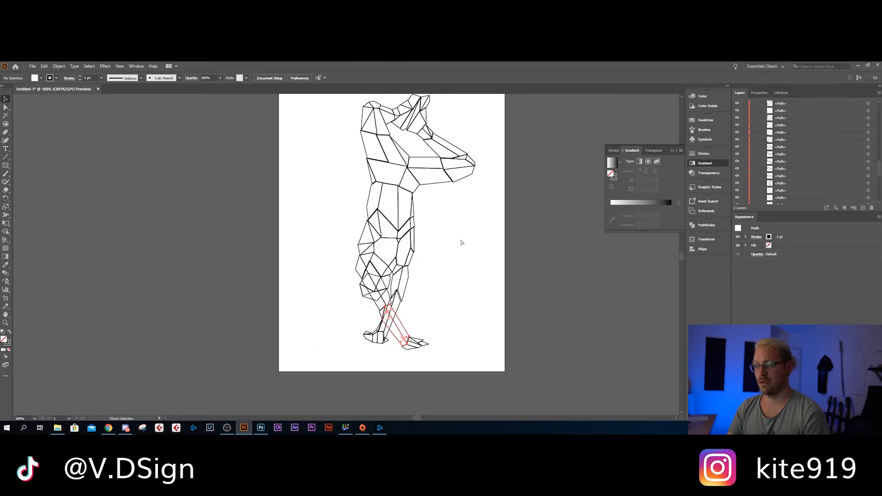
{"action": "left_click", "coordinate": [446, 299]}
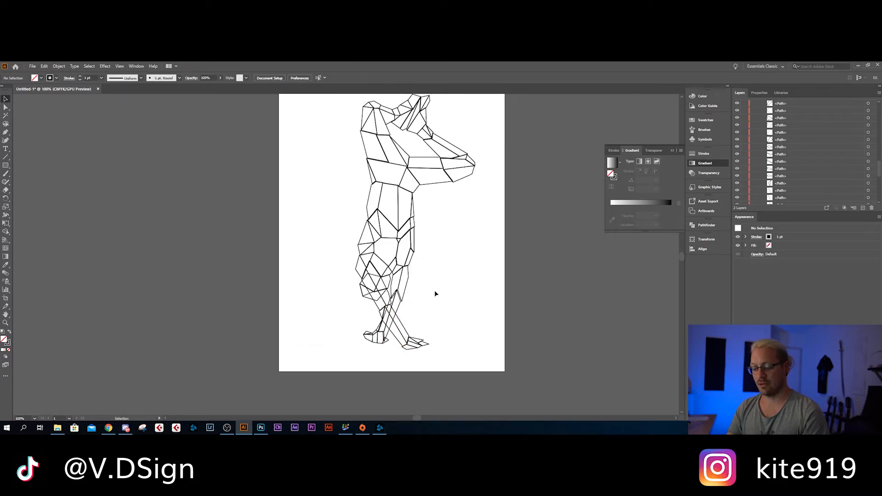
- Undo back to the figure's plain polygon lines without the Transform effect, and clear the selection
{"action": "key", "text": "ctrl+z"}
{"action": "key", "text": "ctrl+z"}
{"action": "left_click", "coordinate": [447, 271]}
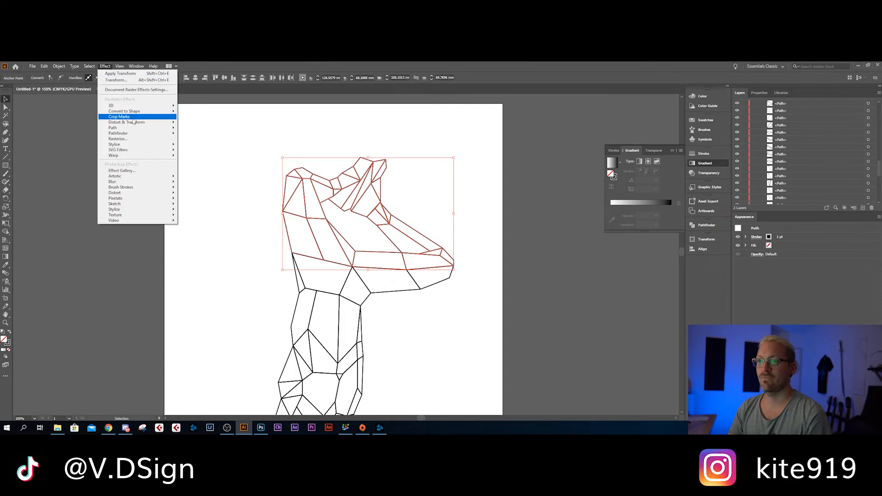
- Set a Transform effect on the figure's upper polygons: scale 109% horizontal and 107% vertical, move 3.175 mm and -2.4694 mm, angle 351°
{"action": "mouse_move", "coordinate": [140, 126]}
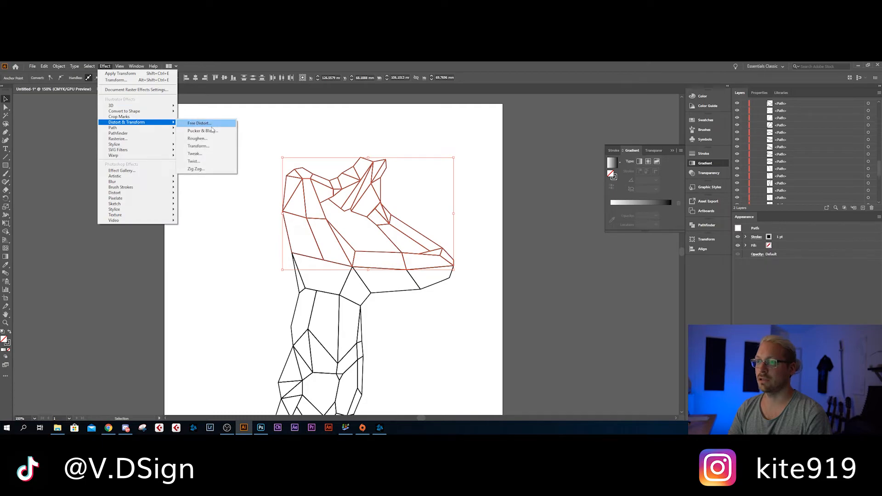
{"action": "left_click", "coordinate": [198, 145]}
{"action": "left_click_drag", "start_coordinate": [419, 127], "coordinate": [532, 125]}
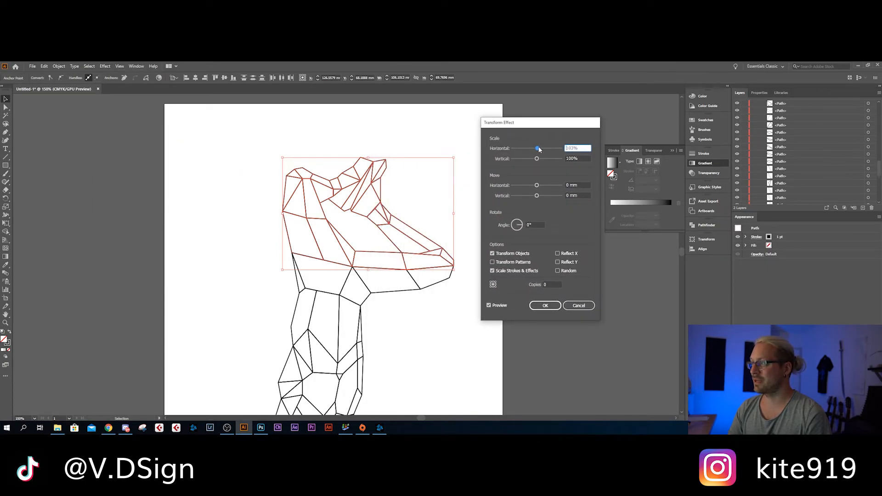
{"action": "left_click_drag", "start_coordinate": [536, 159], "coordinate": [535, 196]}
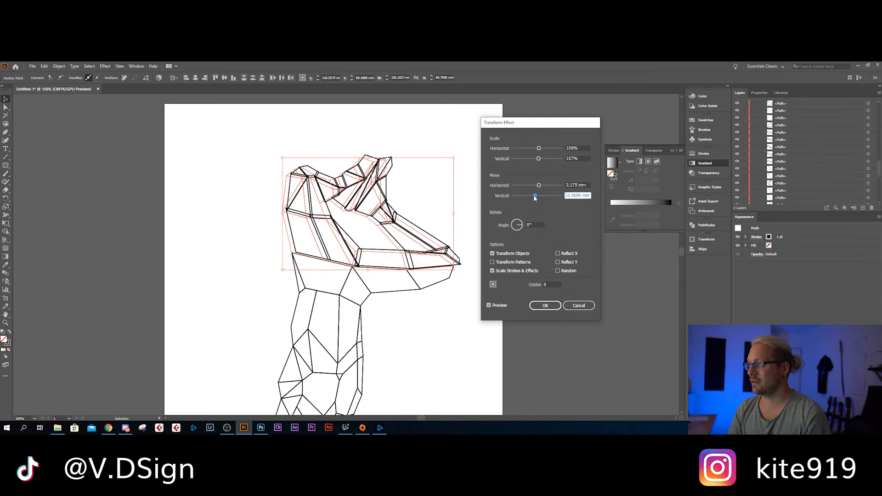
{"action": "left_click", "coordinate": [522, 225]}
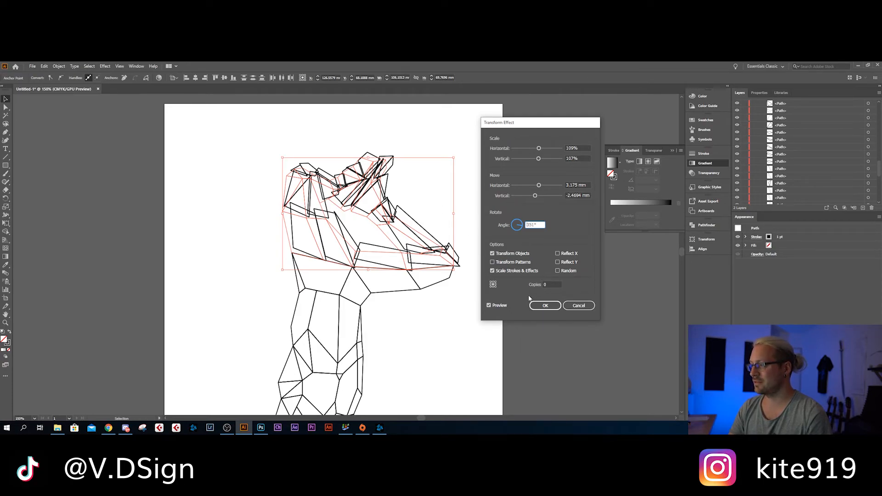
- Try several reference points for the upper polygons' Transform effect, apply it, and deselect the paths
{"action": "left_click", "coordinate": [494, 286]}
{"action": "left_click", "coordinate": [490, 286]}
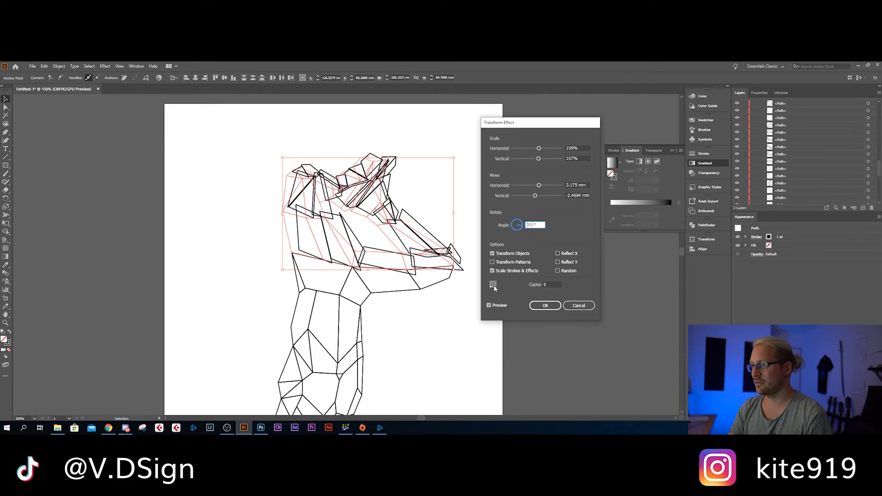
{"action": "left_click", "coordinate": [495, 284]}
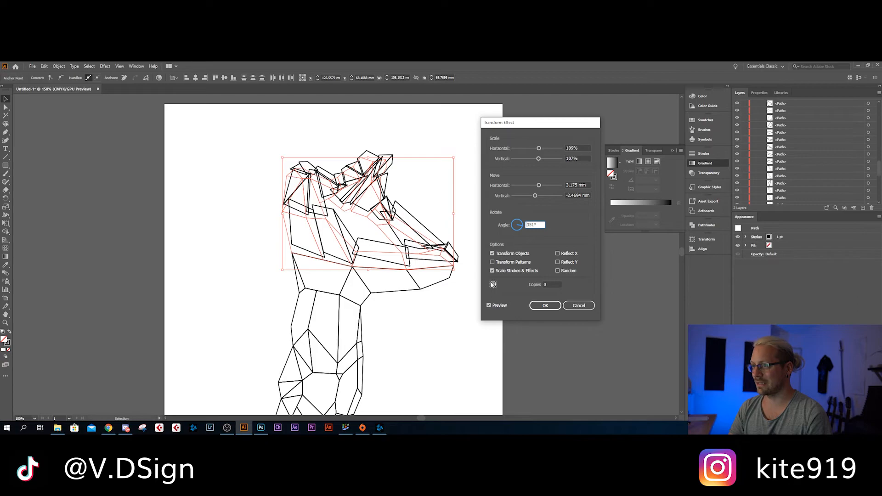
{"action": "left_click", "coordinate": [490, 282]}
{"action": "left_click", "coordinate": [495, 284]}
{"action": "left_click", "coordinate": [545, 305]}
{"action": "left_click", "coordinate": [468, 321]}
{"action": "key", "text": "ctrl+1"}
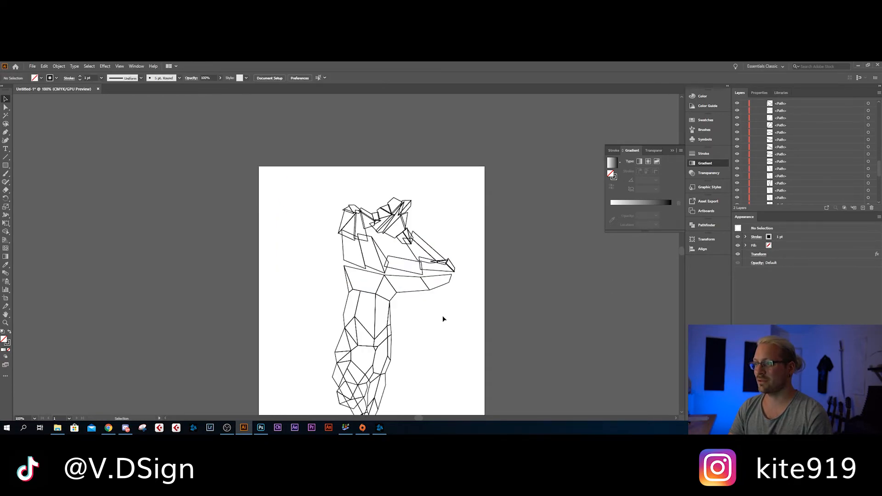
- Lasso the polygon band just below the transformed section and apply a Transform effect with 104% by 101% scale, -2.4694 mm moves and a slight rotation
{"action": "scroll", "coordinate": [443, 318], "scroll_direction": "down", "scroll_amount": 2}
{"action": "left_click", "coordinate": [6, 124]}
{"action": "mouse_move", "coordinate": [354, 258]}
{"action": "left_mouse_down"}
{"action": "mouse_move", "coordinate": [428, 269]}
{"action": "mouse_move", "coordinate": [441, 261]}
{"action": "mouse_move", "coordinate": [363, 247]}
{"action": "left_mouse_up"}
{"action": "left_click", "coordinate": [6, 99]}
{"action": "left_click", "coordinate": [74, 67]}
{"action": "left_click", "coordinate": [121, 82]}
{"action": "left_click_drag", "start_coordinate": [537, 158], "coordinate": [537, 158]}
{"action": "left_click_drag", "start_coordinate": [537, 185], "coordinate": [535, 196]}
{"action": "left_click_drag", "start_coordinate": [521, 226], "coordinate": [522, 225]}
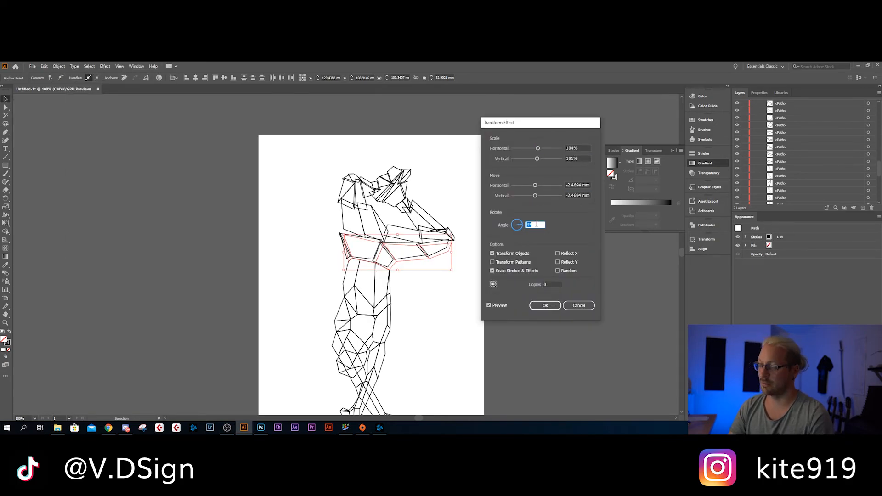
{"action": "left_click", "coordinate": [544, 306]}
{"action": "left_click", "coordinate": [451, 310]}
{"action": "scroll", "coordinate": [402, 257], "scroll_direction": "down", "scroll_amount": 1}
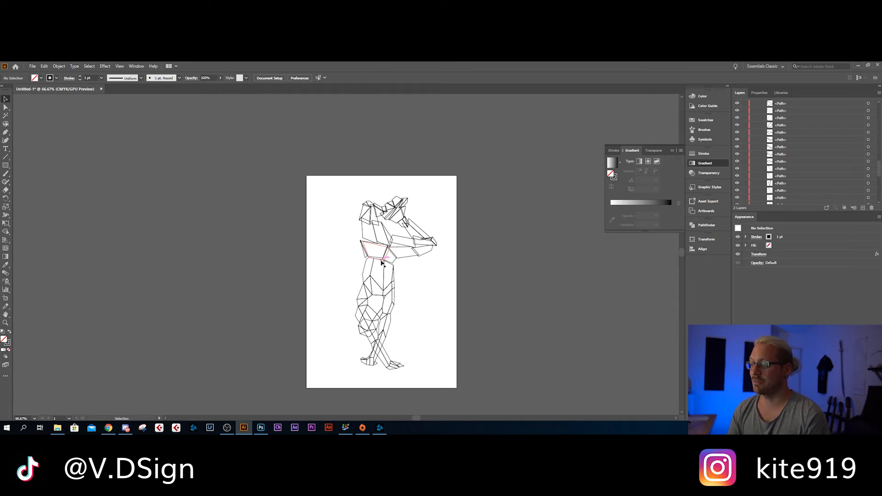
- Cut the front forearm polygon's outer edge at two points with the Scissors tool between the crossing limb's lines, and delete the segment
{"action": "scroll", "coordinate": [341, 285], "scroll_direction": "up", "scroll_amount": 6}
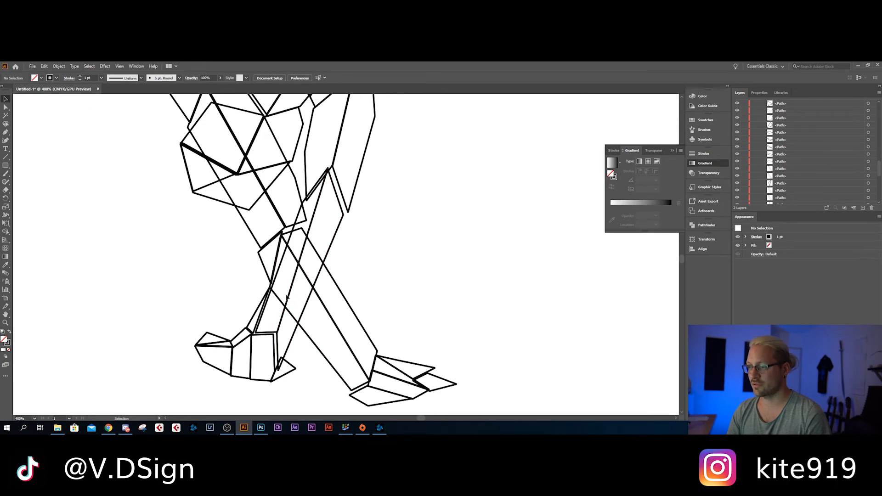
{"action": "left_click", "coordinate": [309, 280]}
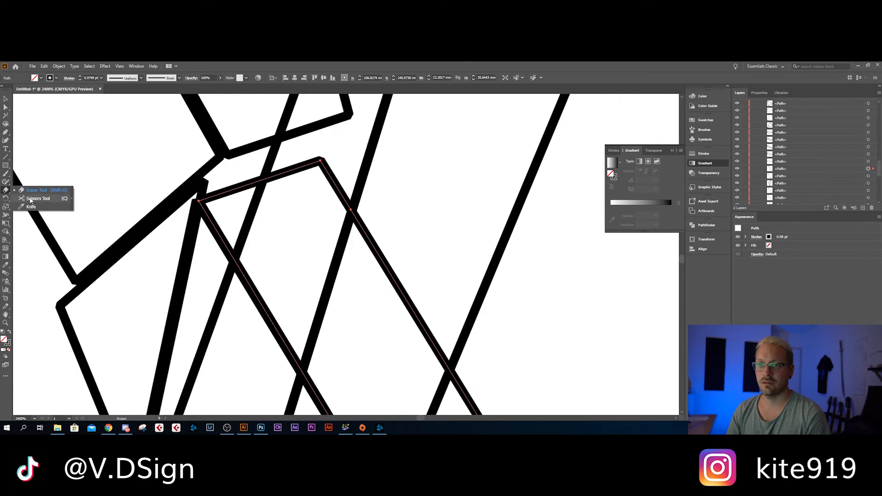
{"action": "left_click", "coordinate": [28, 199]}
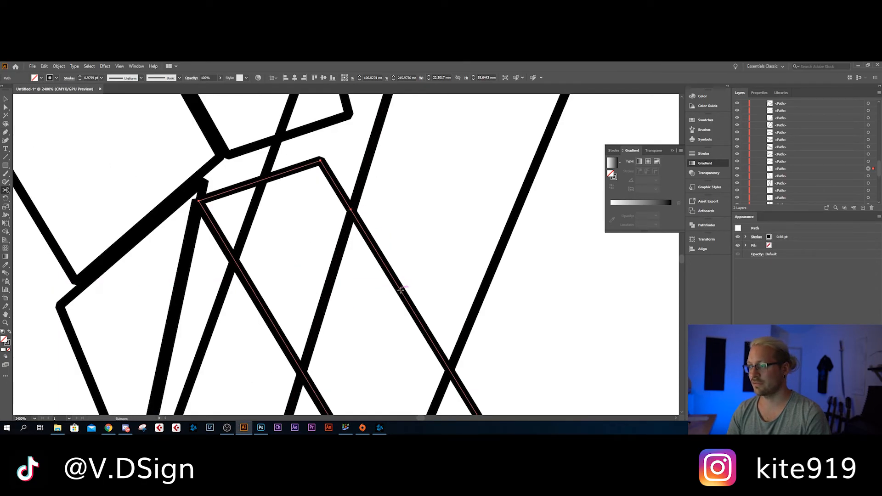
{"action": "left_click", "coordinate": [410, 305]}
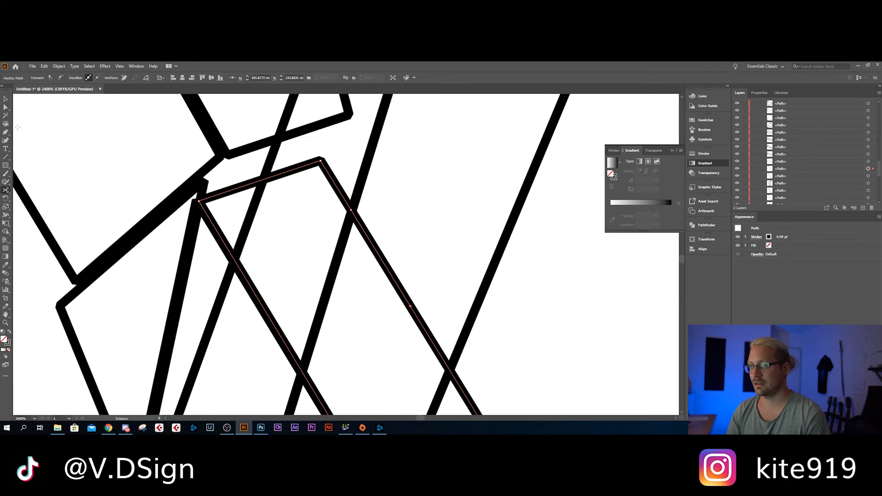
{"action": "left_click", "coordinate": [356, 217]}
{"action": "left_click", "coordinate": [6, 107]}
{"action": "left_click", "coordinate": [381, 256]}
{"action": "left_click_drag", "start_coordinate": [385, 265], "coordinate": [445, 228]}
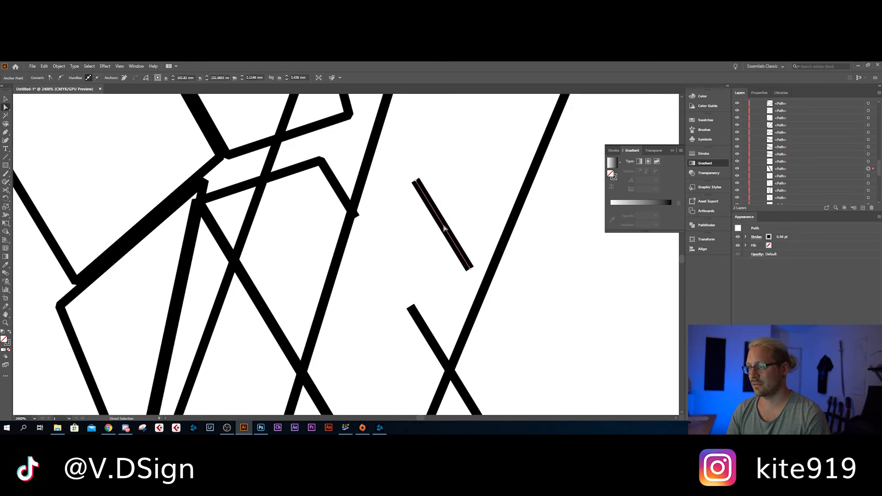
{"action": "key", "text": "Delete"}
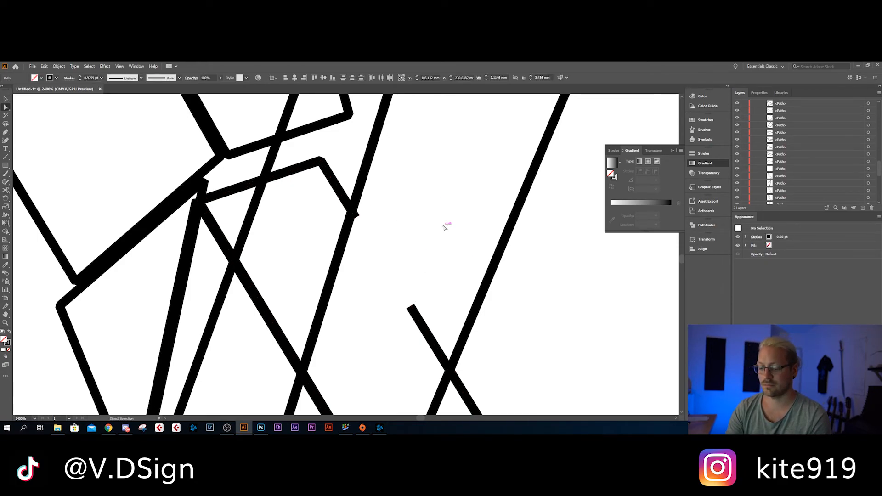
- Undo the forearm segment's deletion and the scissor cuts, and deselect the polygon
{"action": "key", "text": "ctrl+z"}
{"action": "key", "text": "ctrl+z"}
{"action": "key", "text": "ctrl+z"}
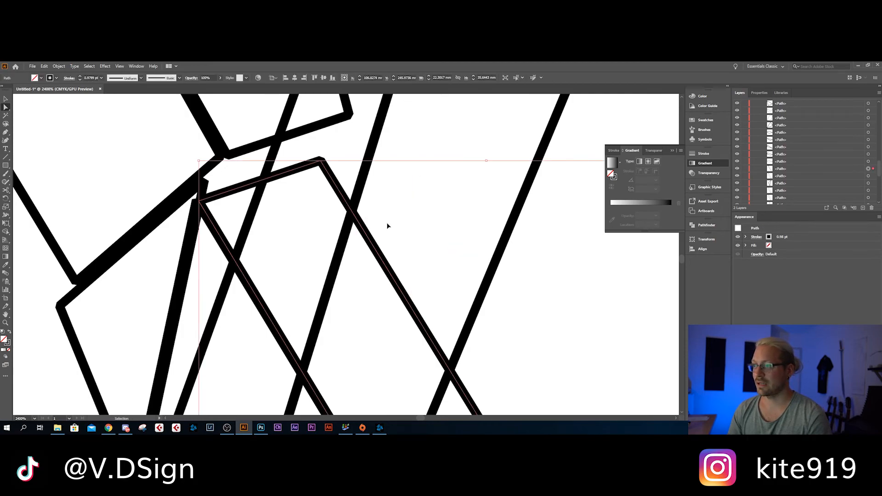
{"action": "left_click", "coordinate": [5, 99]}
{"action": "scroll", "coordinate": [399, 235], "scroll_direction": "down", "scroll_amount": 6}
{"action": "left_click", "coordinate": [530, 242]}
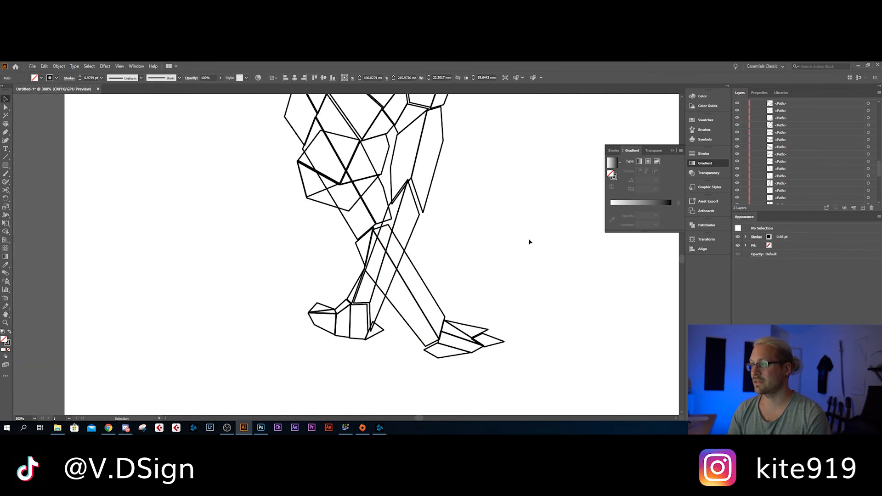
{"action": "left_click_drag", "start_coordinate": [461, 223], "coordinate": [457, 236]}
{"action": "scroll", "coordinate": [456, 236], "scroll_direction": "up", "scroll_amount": 3}
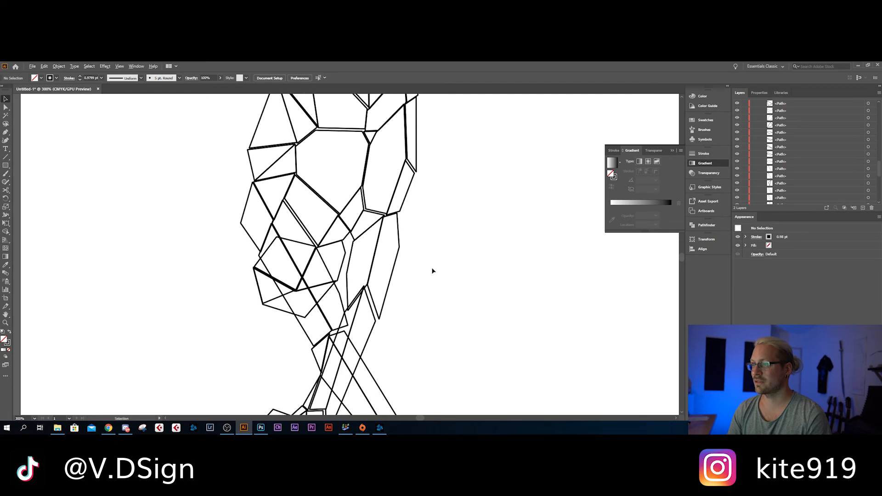
- Review the whole low-poly handstand figure on the artboard, checking the outer torso polygon and the overlapping arms
{"action": "scroll", "coordinate": [434, 268], "scroll_direction": "down", "scroll_amount": 4}
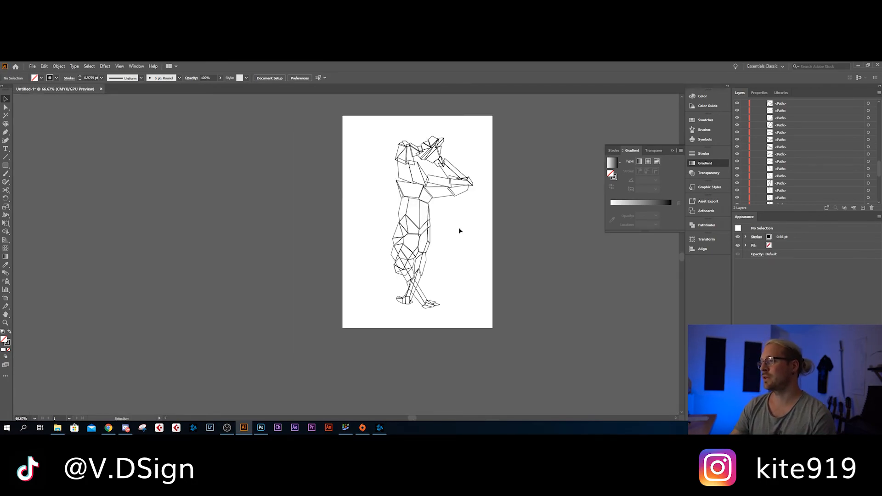
{"action": "left_click_drag", "start_coordinate": [466, 263], "coordinate": [394, 270]}
{"action": "scroll", "coordinate": [394, 270], "scroll_direction": "up", "scroll_amount": 2}
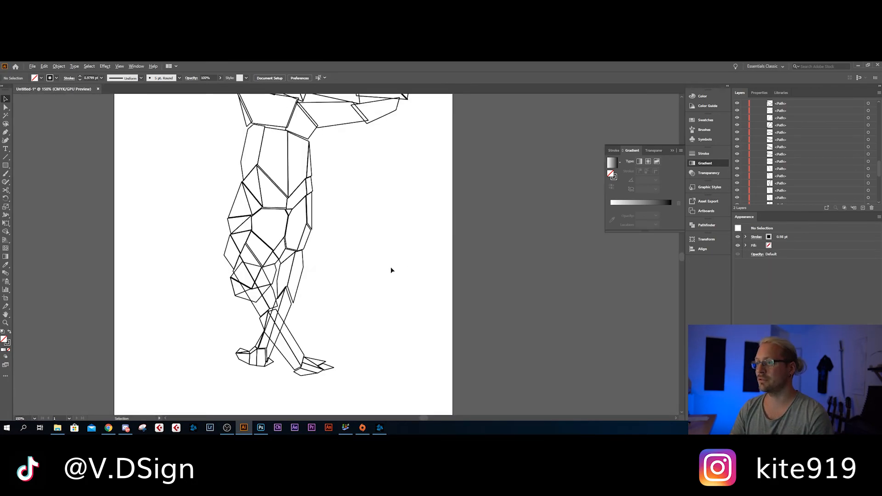
{"action": "left_click", "coordinate": [245, 147]}
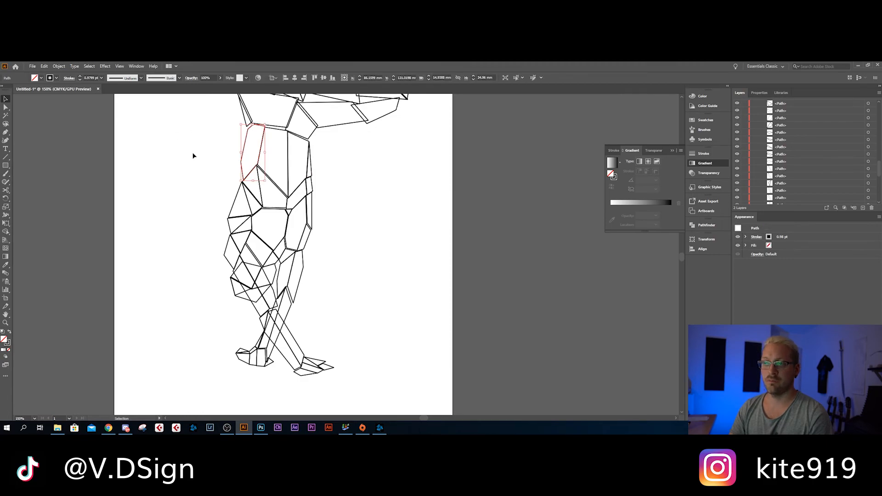
{"action": "scroll", "coordinate": [195, 246], "scroll_direction": "down", "scroll_amount": 2}
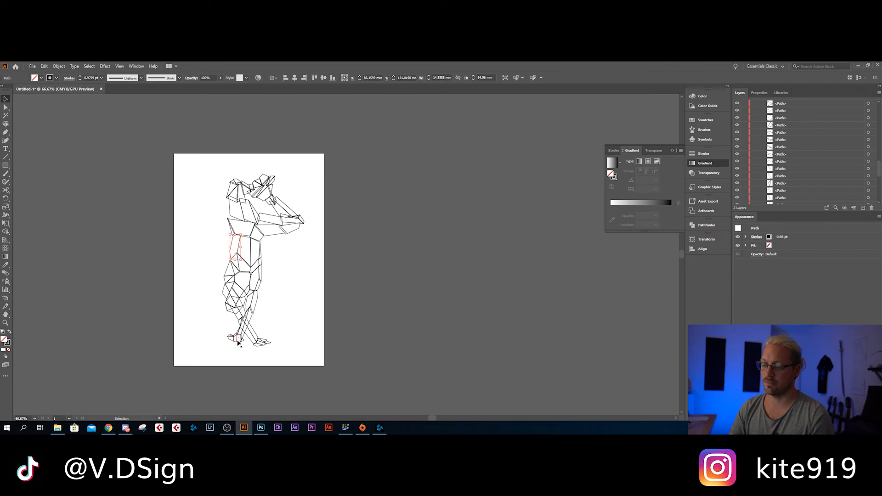
{"action": "left_click", "coordinate": [305, 291]}
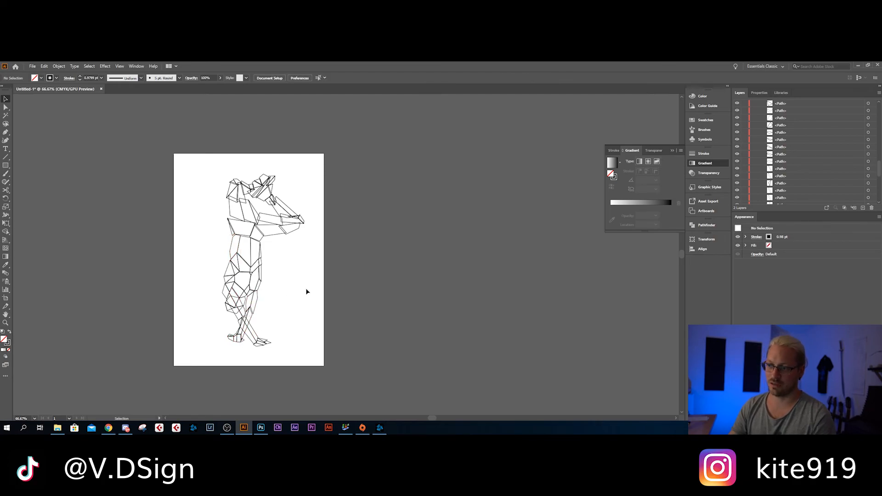
{"action": "scroll", "coordinate": [294, 299], "scroll_direction": "up", "scroll_amount": 1}
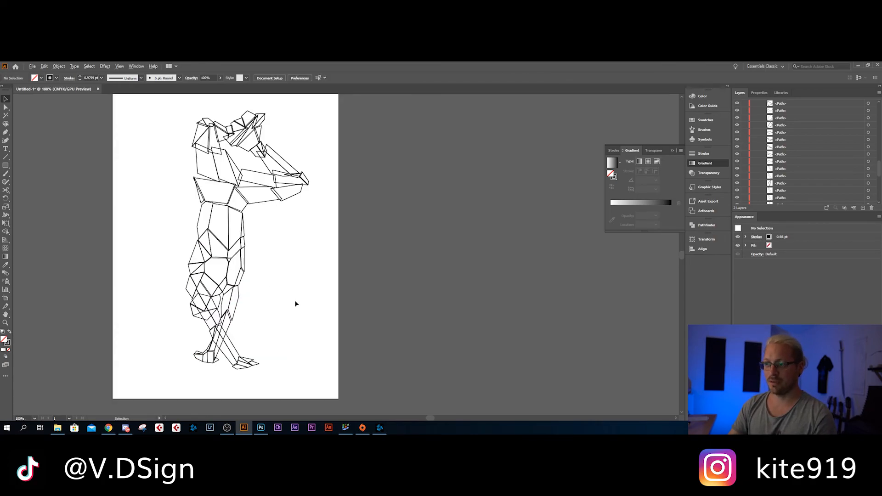
{"action": "scroll", "coordinate": [294, 299], "scroll_direction": "down", "scroll_amount": 1}
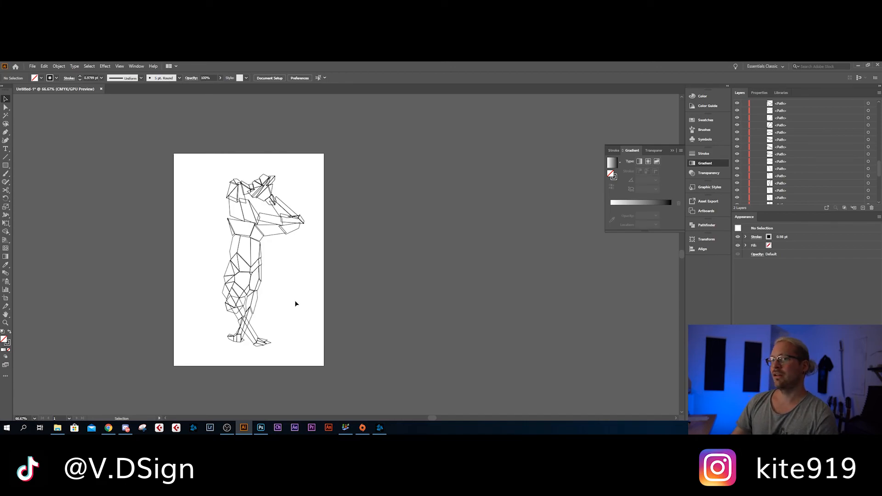